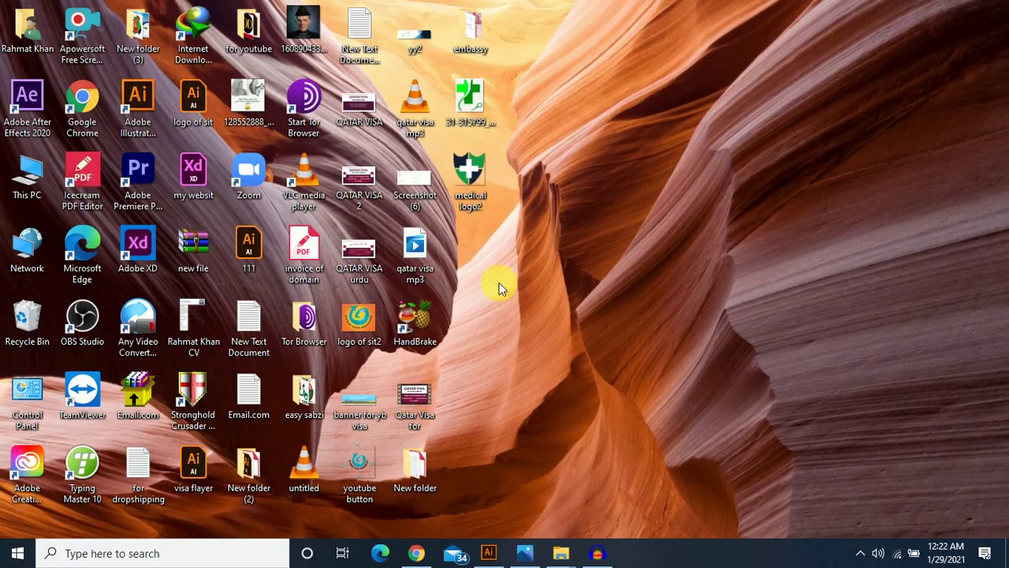
# Open the medical logo2 image to preview the shield's curved tops, then close the viewer.
pyautogui.moveTo(478, 260); pyautogui.dragTo(581, 118)
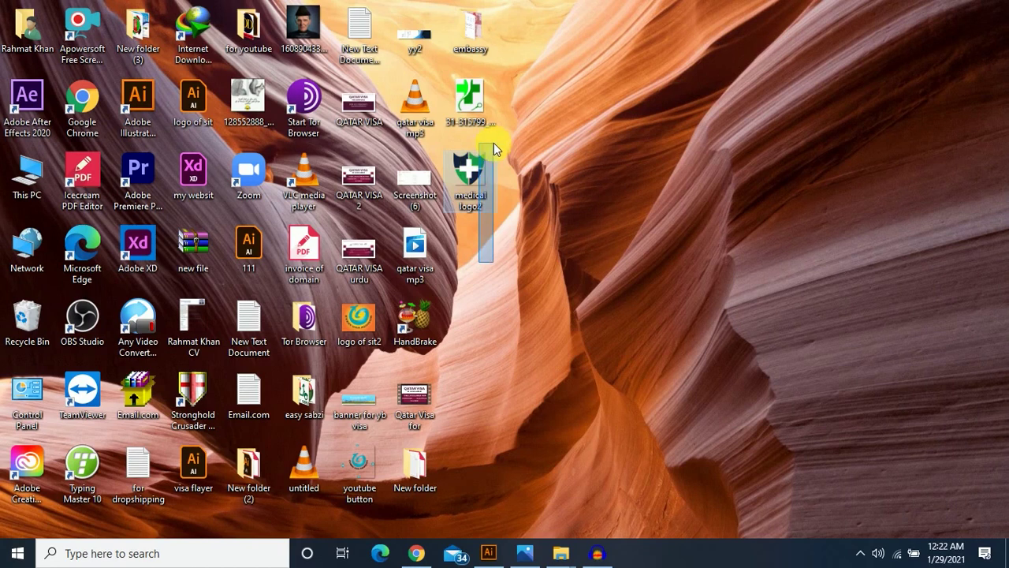
pyautogui.moveTo(477, 188); pyautogui.dragTo(653, 304)
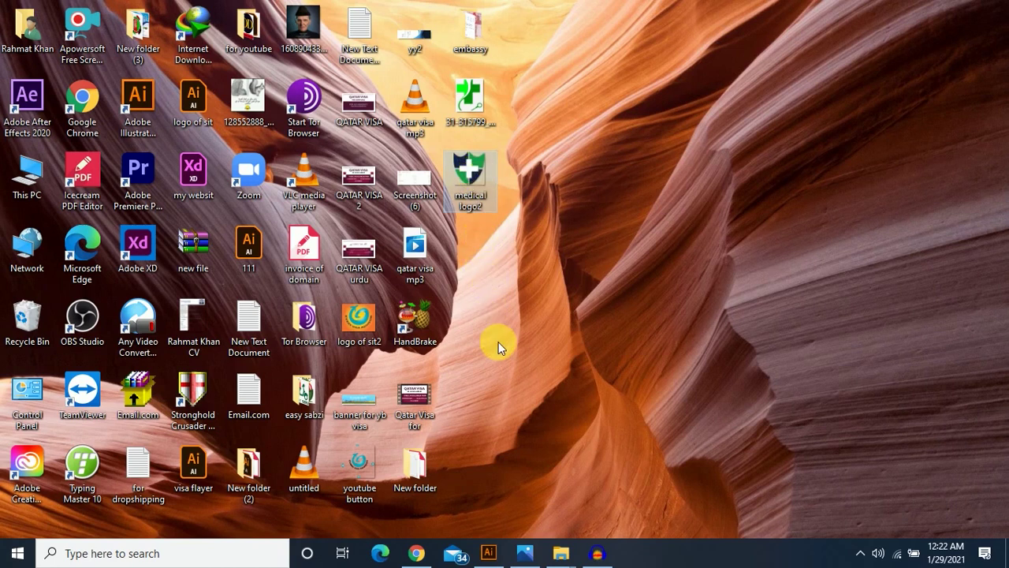
pyautogui.press('Return')
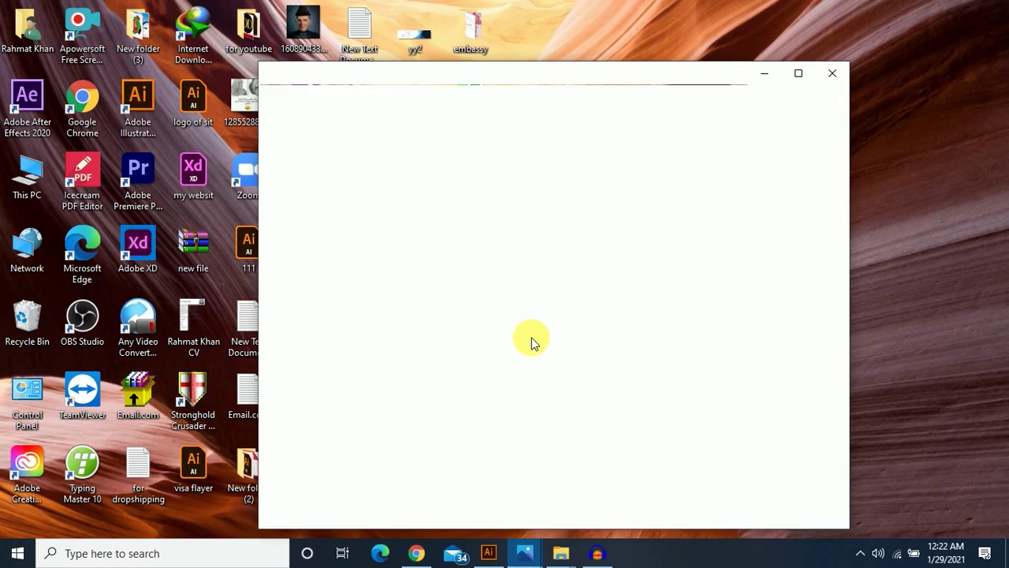
pyautogui.scroll(2, 505, 260)
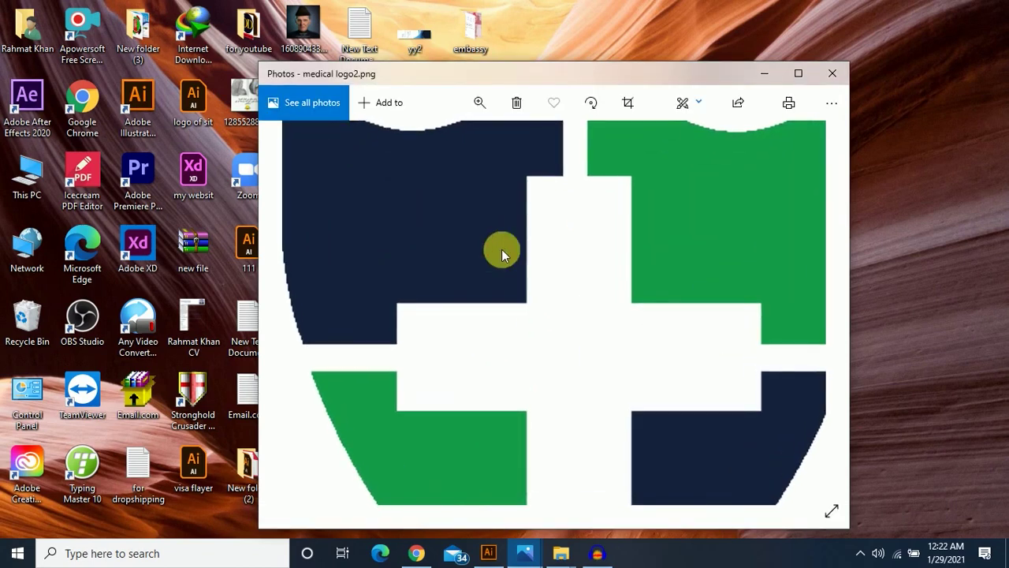
pyautogui.moveTo(502, 249); pyautogui.dragTo(494, 337)
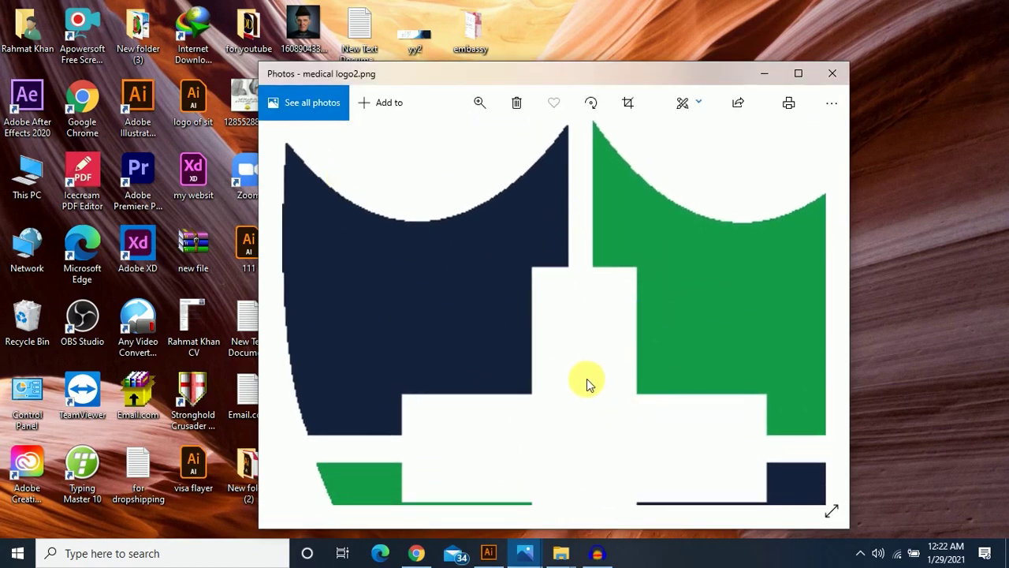
pyautogui.scroll(-2, 586, 383)
pyautogui.click(832, 72)
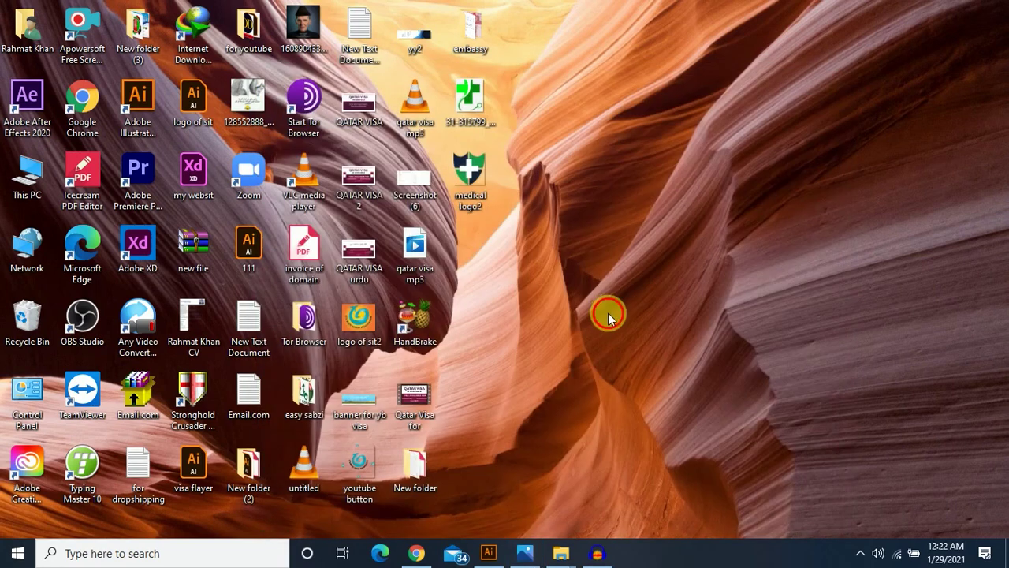
# Drag the medical logo2 file into Illustrator and place it on the artboard's left side.
pyautogui.moveTo(473, 178); pyautogui.dragTo(474, 204)
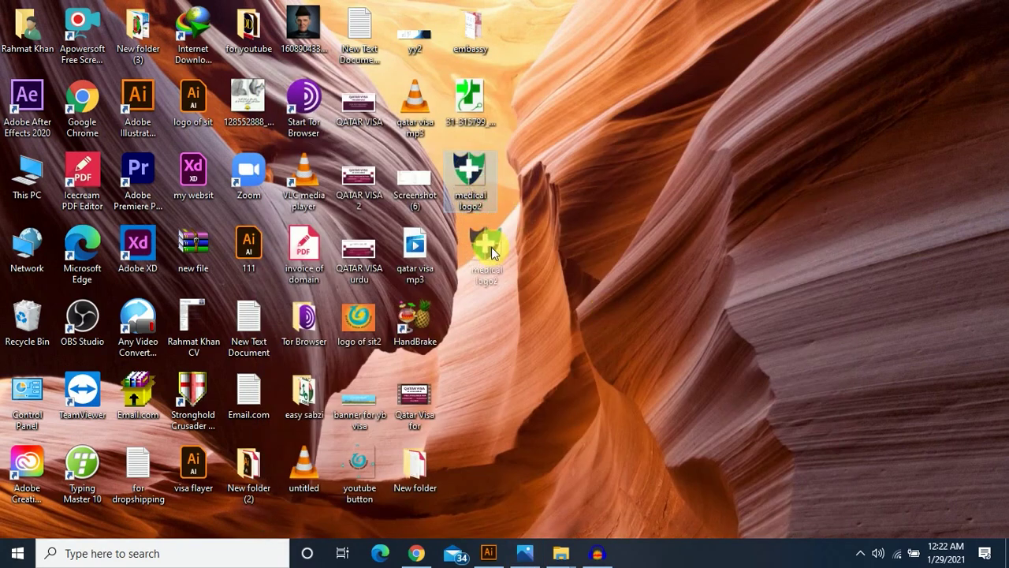
pyautogui.moveTo(491, 246)
pyautogui.mouseDown()
pyautogui.moveTo(491, 563)
pyautogui.moveTo(500, 257)
pyautogui.moveTo(327, 282)
pyautogui.mouseUp()
pyautogui.click(423, 311)
pyautogui.click(567, 352)
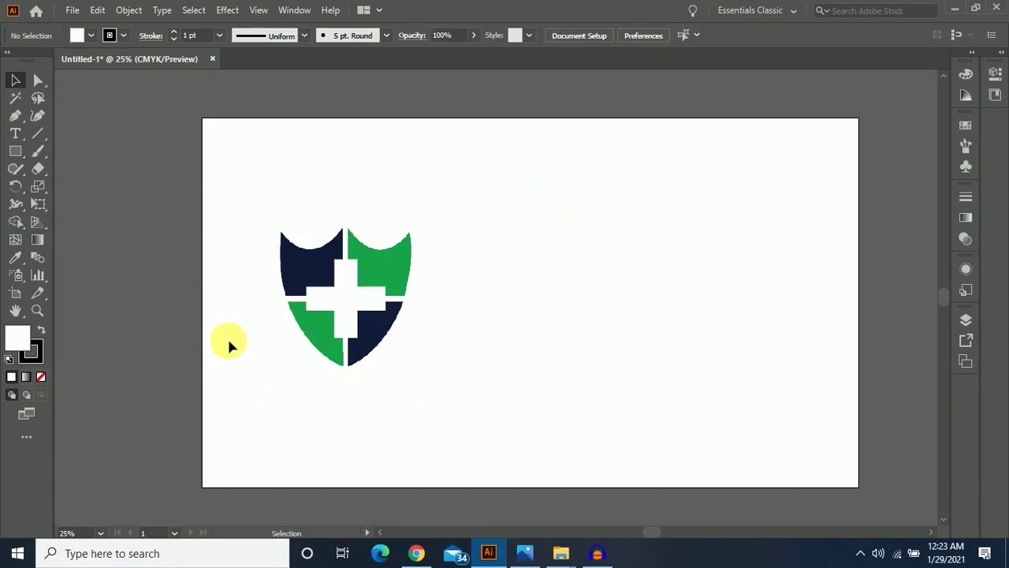
# Start a Pen path at the top-right corner, undoing a stray trial curve.
pyautogui.click(20, 118)
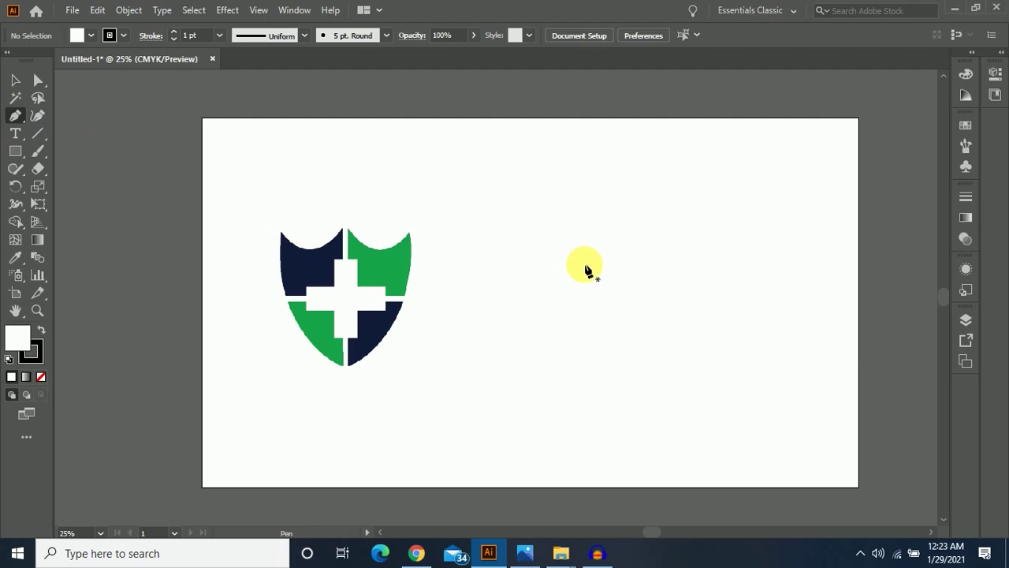
pyautogui.moveTo(648, 263); pyautogui.dragTo(614, 270)
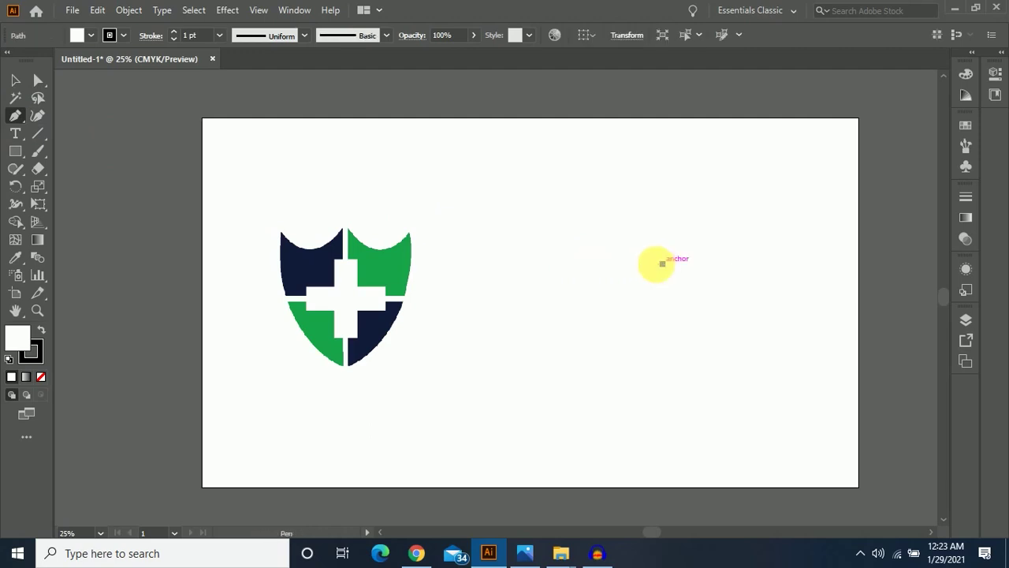
pyautogui.moveTo(613, 271)
pyautogui.mouseDown()
pyautogui.moveTo(571, 268)
pyautogui.moveTo(582, 268)
pyautogui.mouseUp()
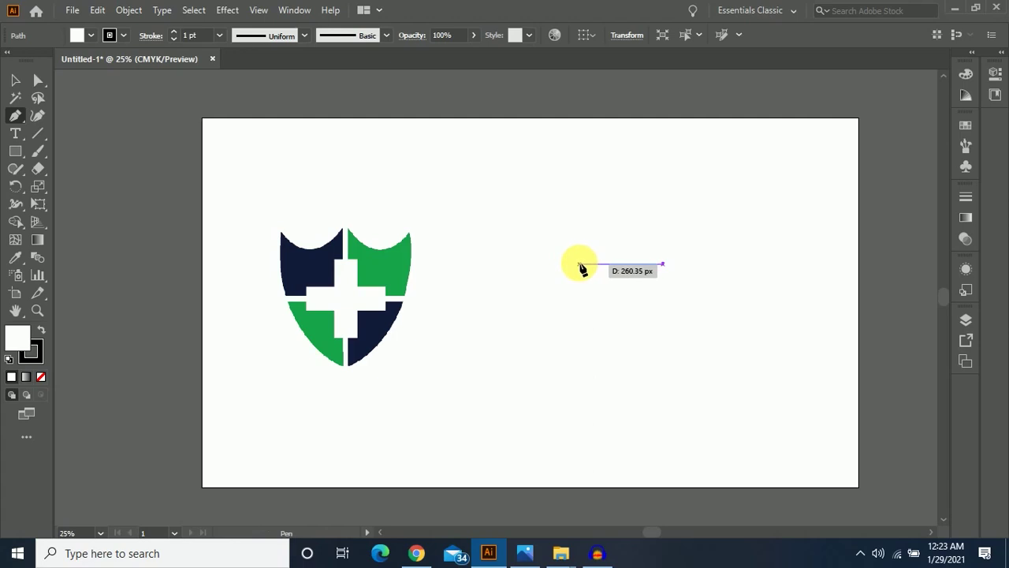
pyautogui.moveTo(579, 267)
pyautogui.mouseDown()
pyautogui.moveTo(663, 387)
pyautogui.moveTo(601, 234)
pyautogui.moveTo(578, 265)
pyautogui.mouseUp()
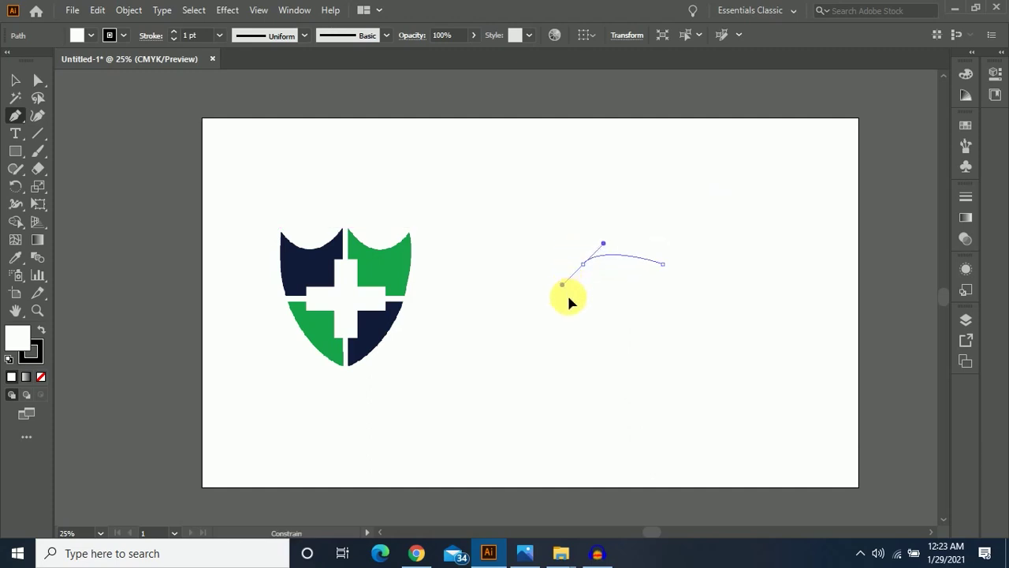
pyautogui.moveTo(569, 302); pyautogui.dragTo(569, 294)
pyautogui.hotkey('ctrl', 'z')
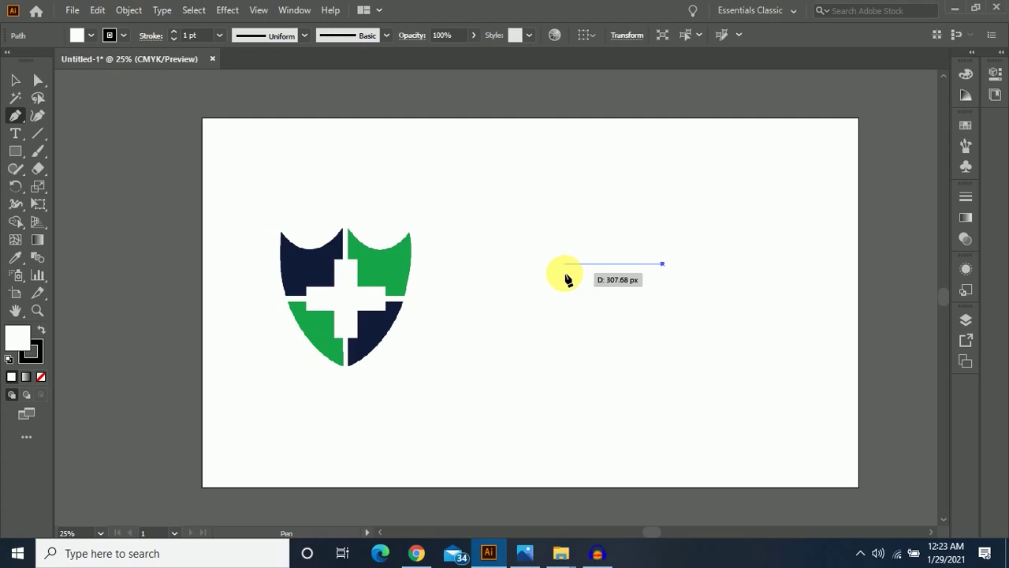
# Add top-left and bottom-left corners and close the wedge with a curved edge.
pyautogui.click(565, 273)
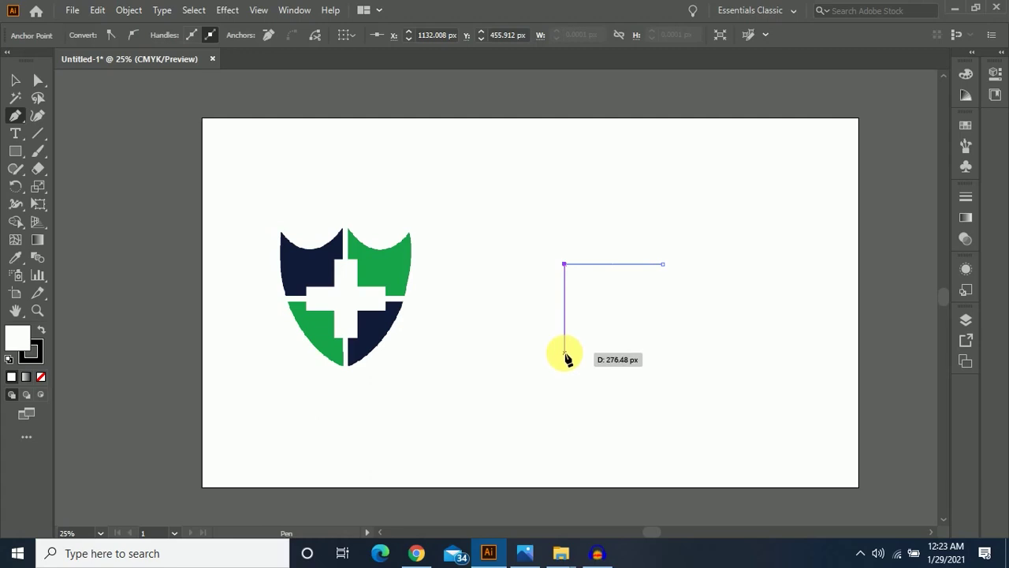
pyautogui.click(564, 351)
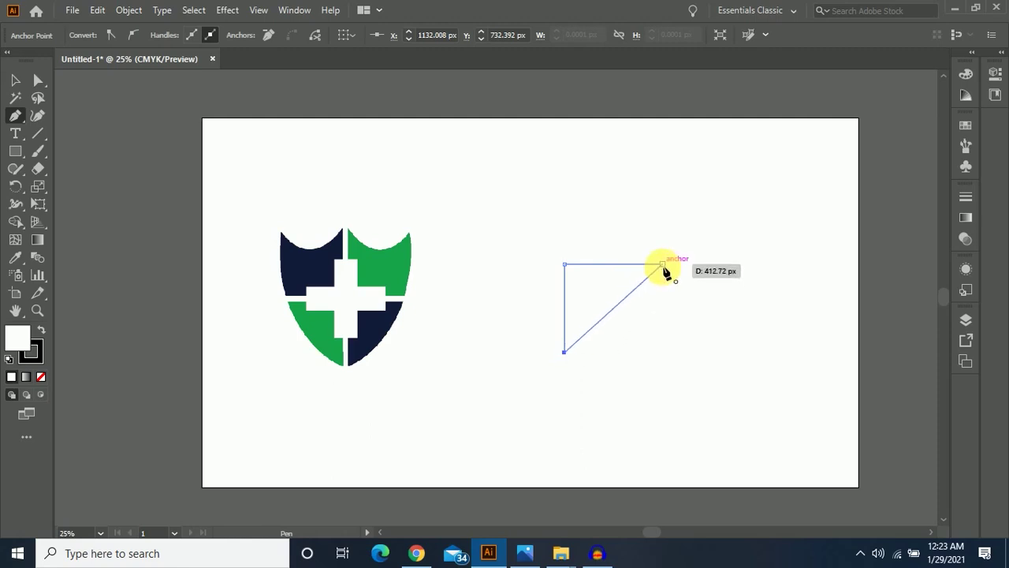
pyautogui.moveTo(663, 265); pyautogui.dragTo(677, 214)
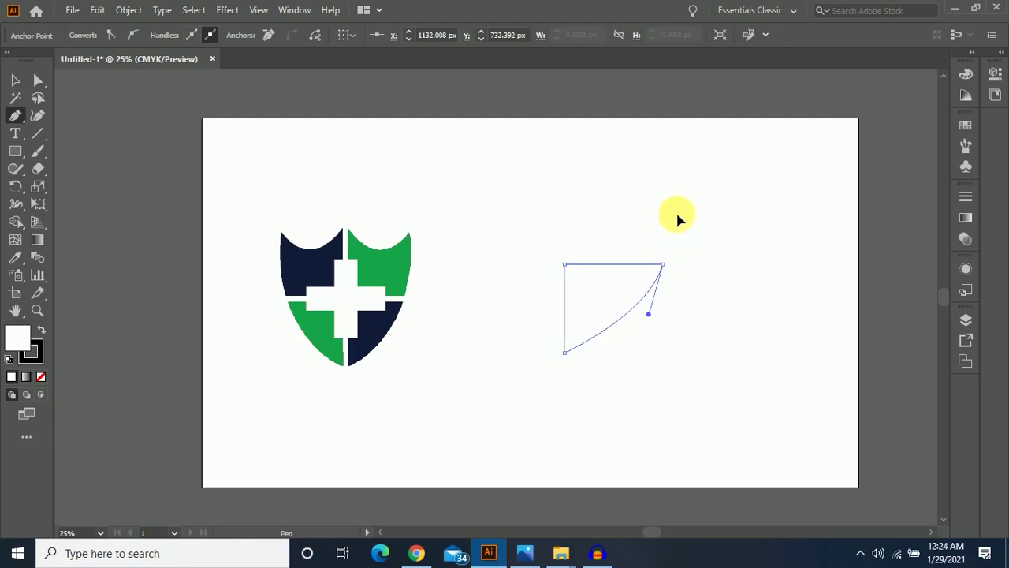
pyautogui.moveTo(677, 215); pyautogui.dragTo(690, 195)
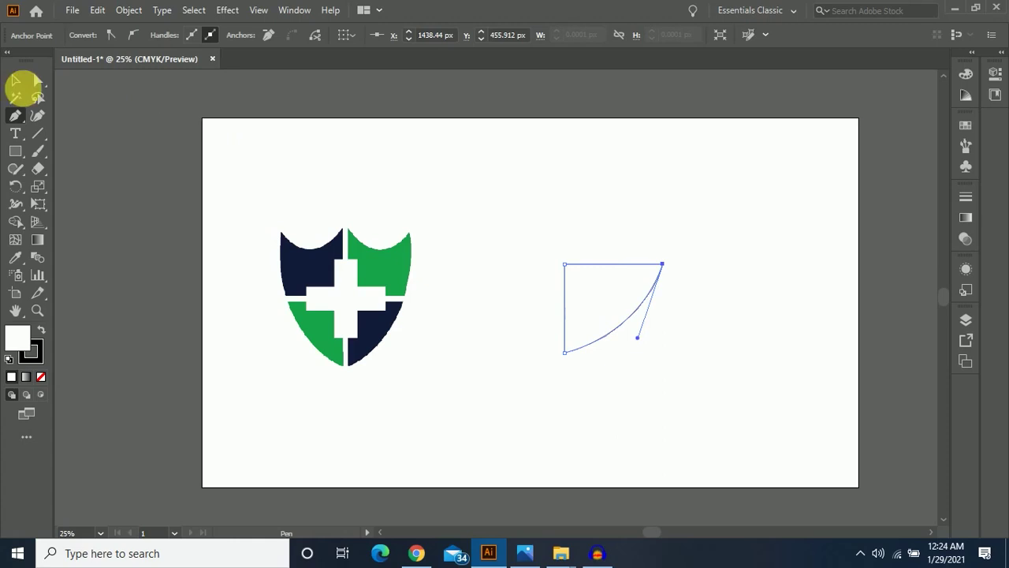
pyautogui.click(14, 79)
# Remove the white fill from the curved wedge, leaving only its outline.
pyautogui.click(319, 159)
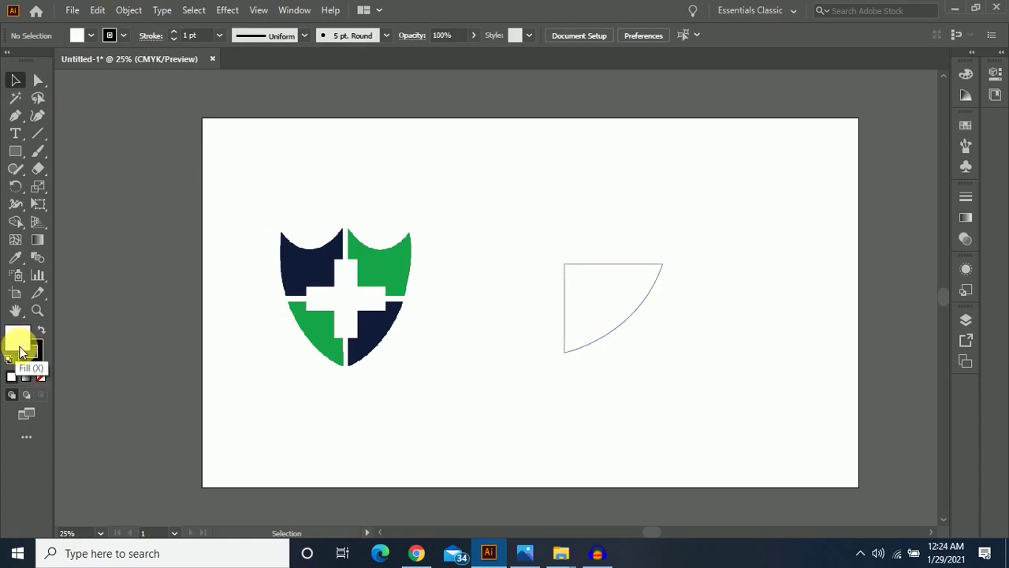
pyautogui.click(41, 377)
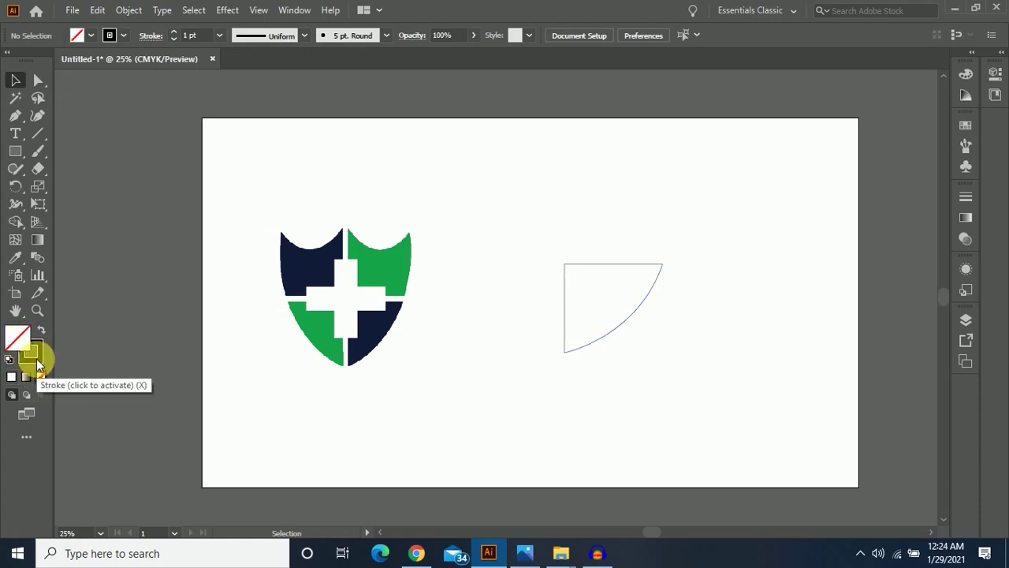
pyautogui.click(37, 358)
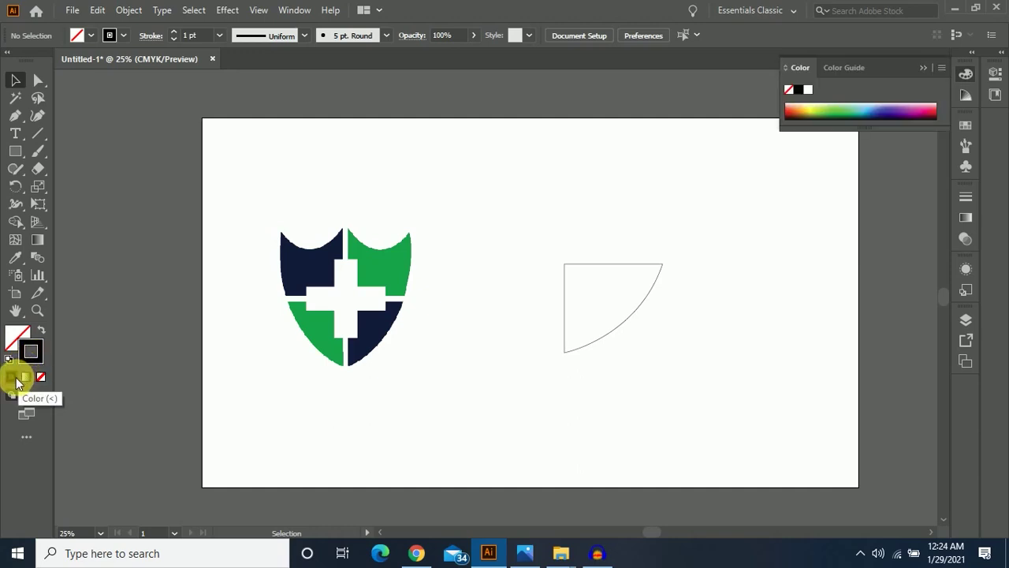
pyautogui.moveTo(528, 338); pyautogui.dragTo(612, 271)
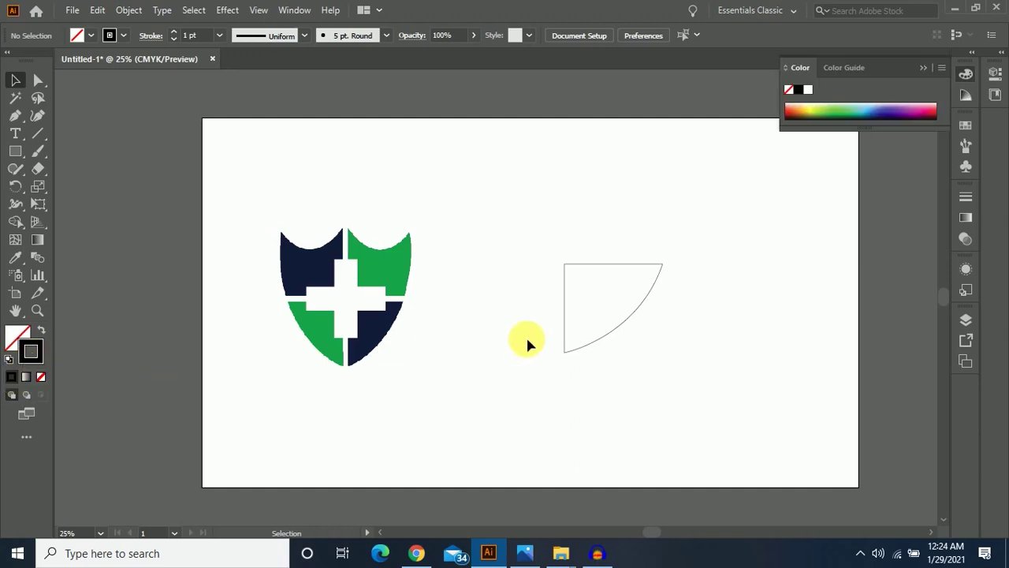
pyautogui.click(41, 376)
pyautogui.click(595, 348)
pyautogui.click(669, 298)
# Make a vertically reflected copy of the wedge and place it beside the original.
pyautogui.rightClick(658, 293)
pyautogui.moveTo(699, 446)
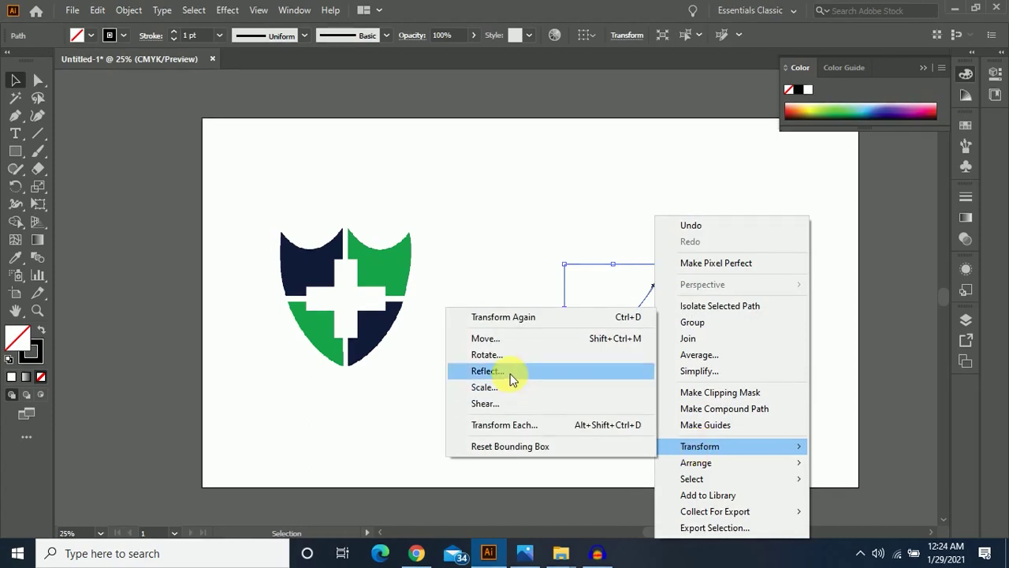
pyautogui.click(512, 378)
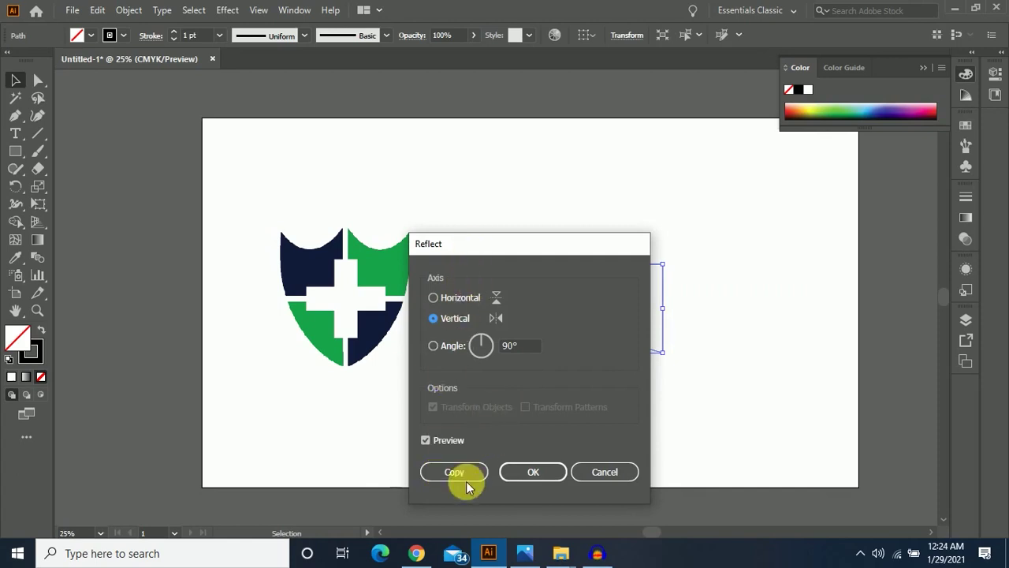
pyautogui.click(454, 473)
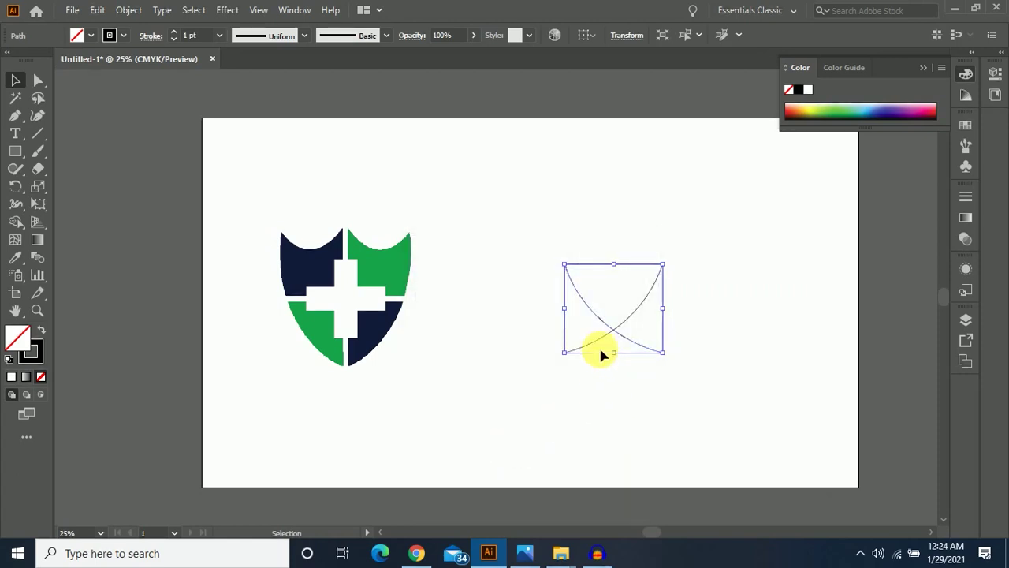
pyautogui.moveTo(599, 325); pyautogui.dragTo(513, 342)
pyautogui.moveTo(617, 305)
pyautogui.mouseDown()
pyautogui.moveTo(703, 294)
pyautogui.moveTo(655, 293)
pyautogui.moveTo(666, 312)
pyautogui.mouseUp()
pyautogui.click(441, 509)
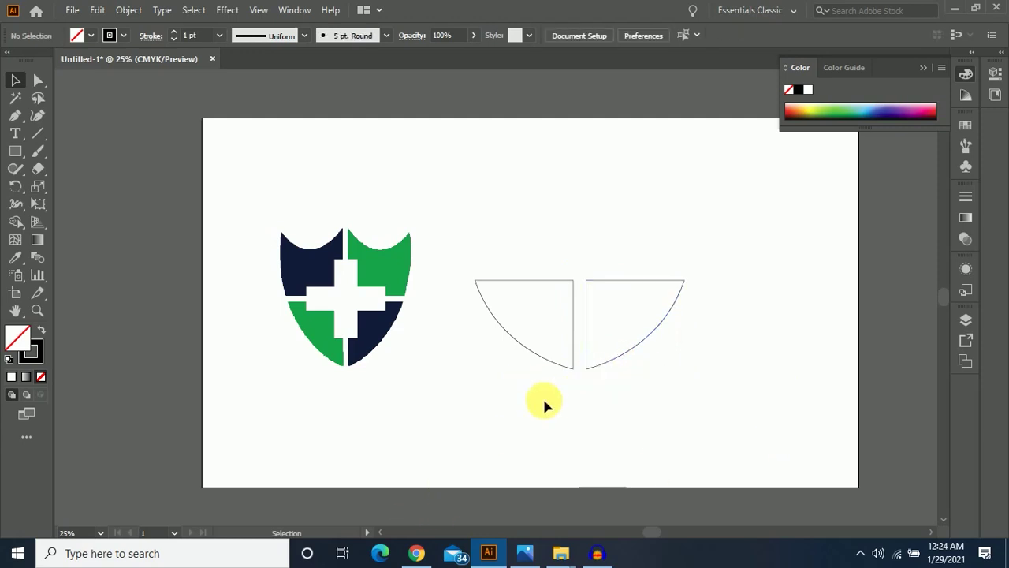
pyautogui.scroll(1, 473, 402)
# Fill both wedge halves with a red swatch from the Fill menu.
pyautogui.click(328, 356)
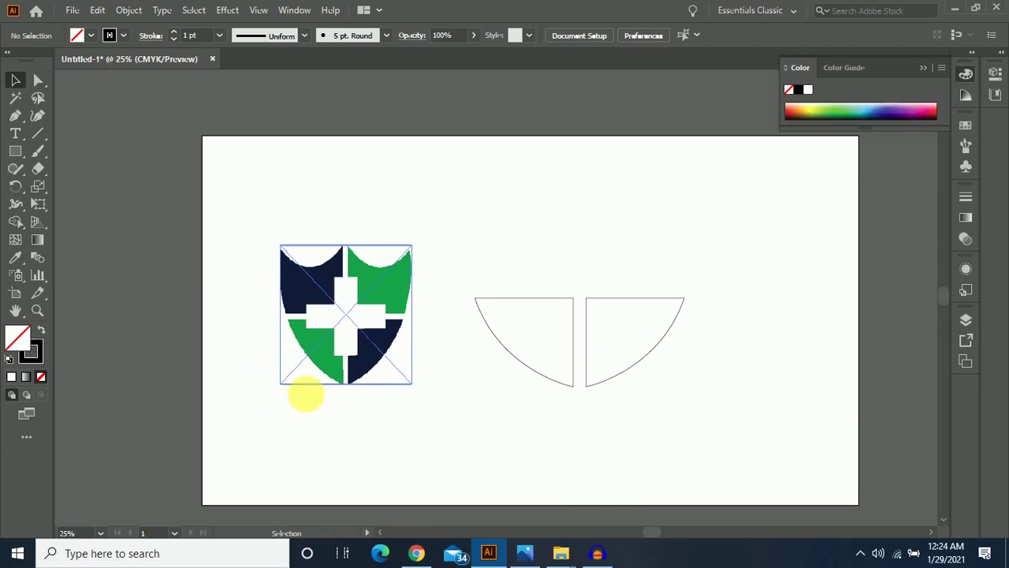
pyautogui.scroll(2, 271, 416)
pyautogui.moveTo(542, 435); pyautogui.dragTo(658, 375)
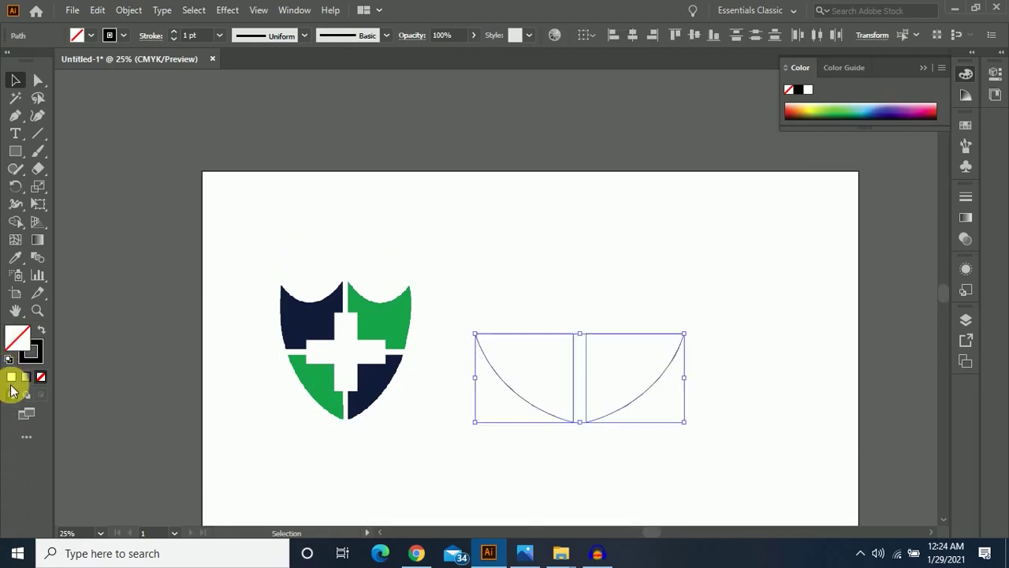
pyautogui.click(88, 35)
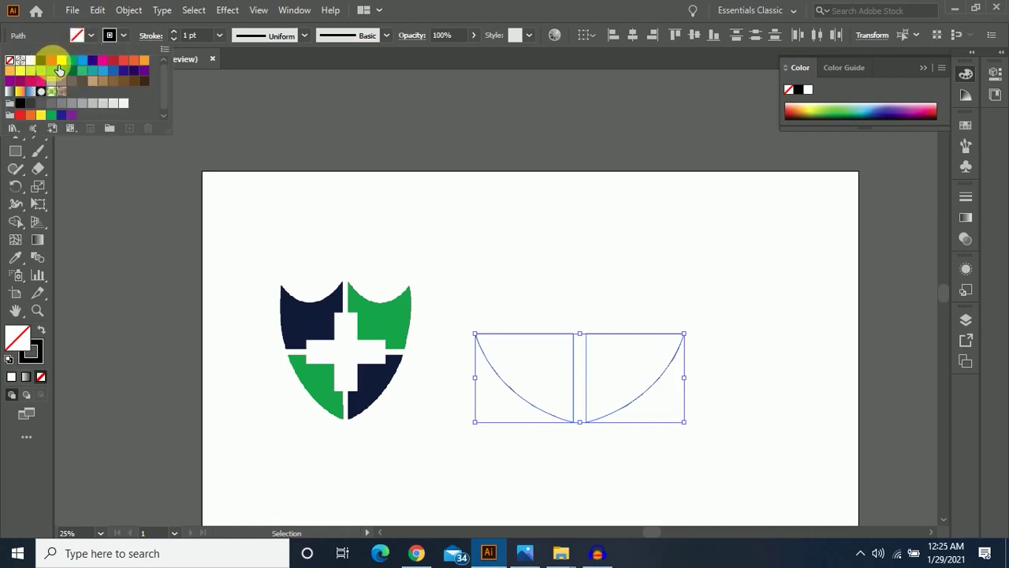
pyautogui.click(59, 70)
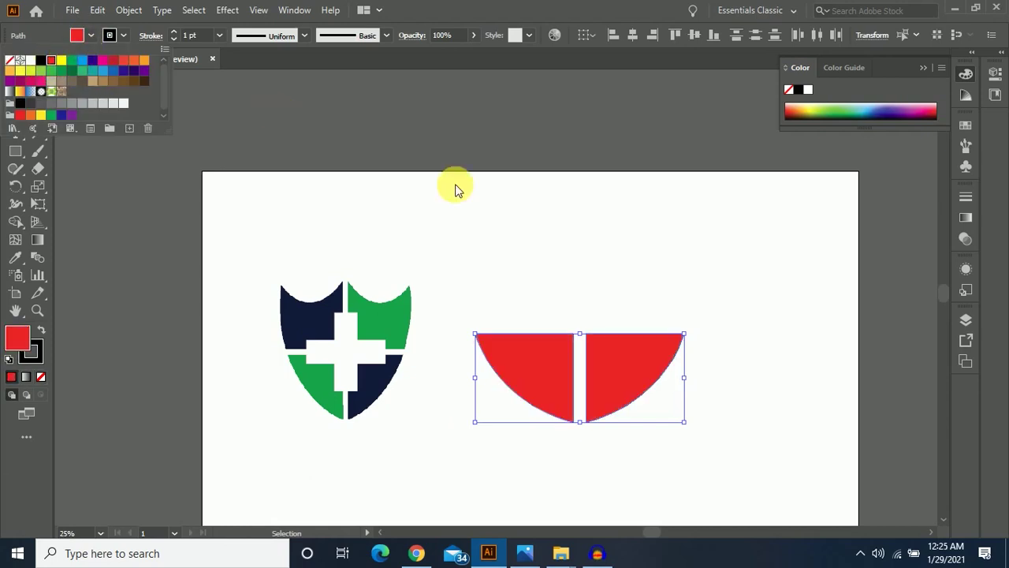
pyautogui.click(516, 235)
pyautogui.scroll(2, 439, 331)
pyautogui.click(322, 360)
pyautogui.click(547, 466)
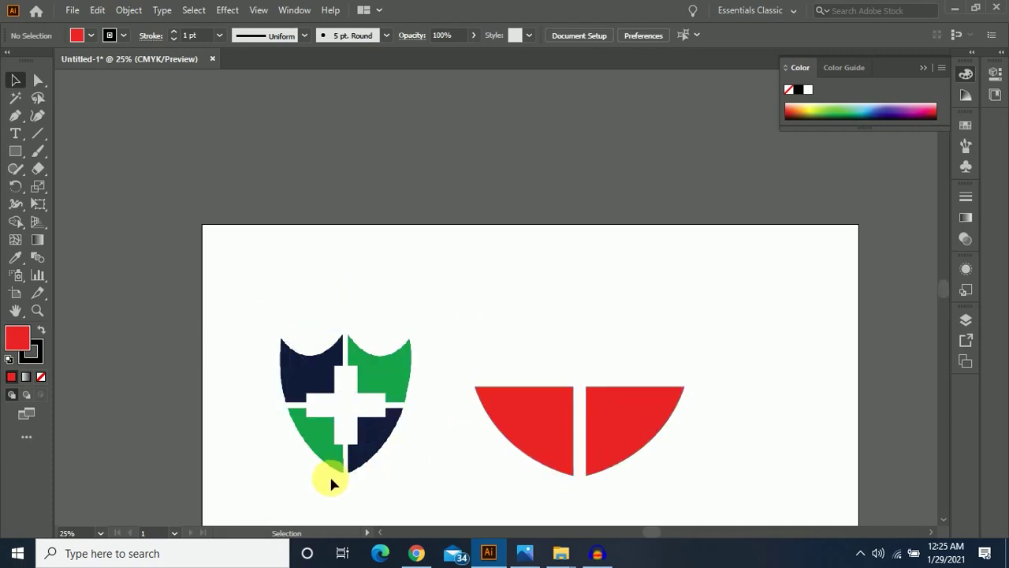
# Set the stroke of both red halves to None.
pyautogui.click(405, 459)
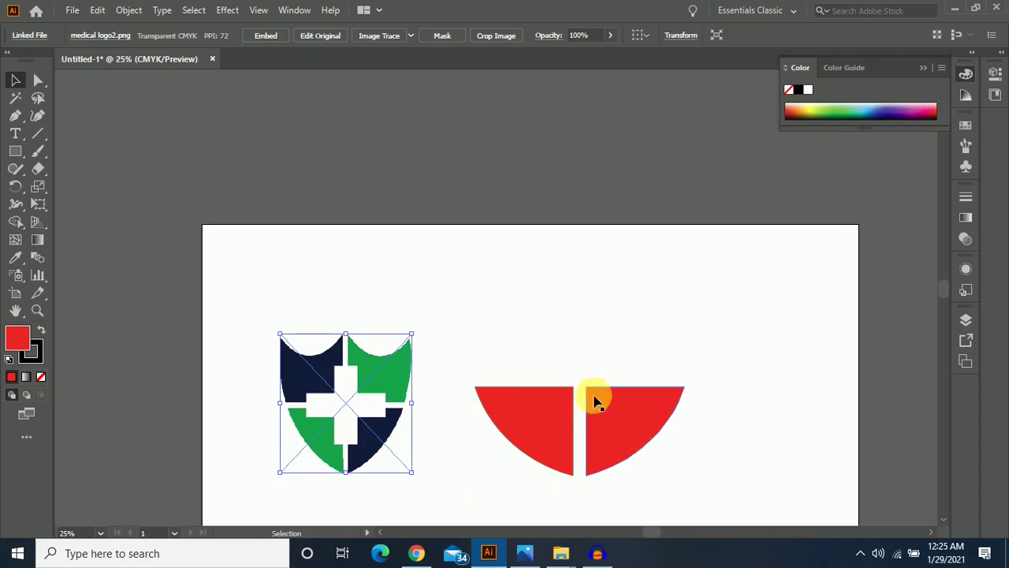
pyautogui.click(578, 329)
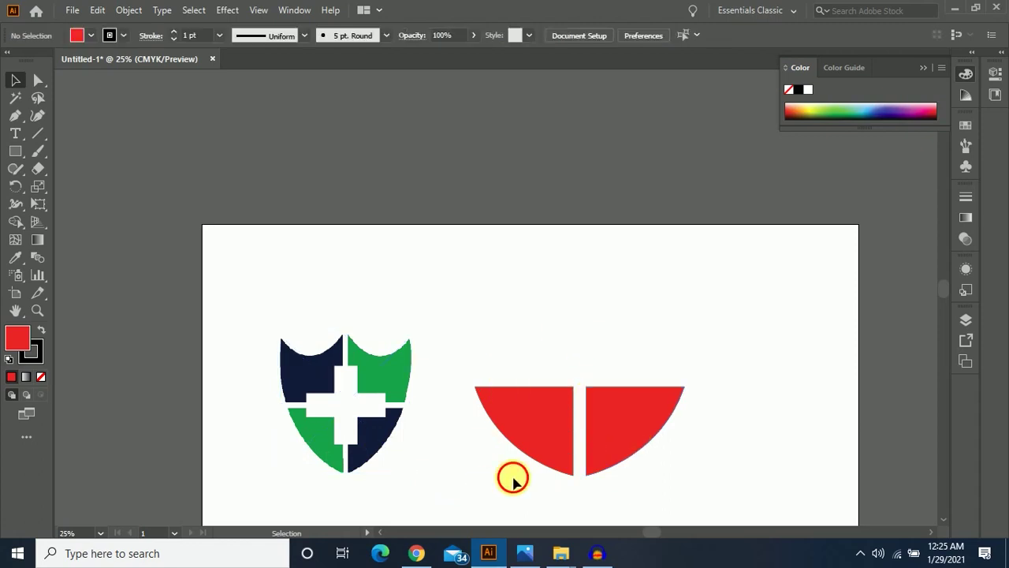
pyautogui.moveTo(513, 478); pyautogui.dragTo(681, 344)
pyautogui.click(462, 260)
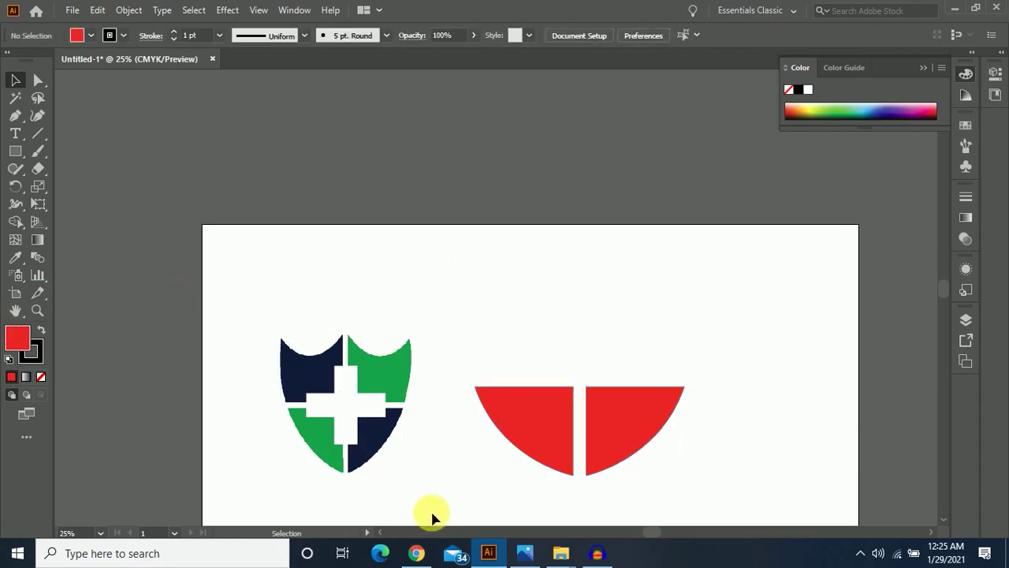
pyautogui.moveTo(484, 504); pyautogui.dragTo(695, 365)
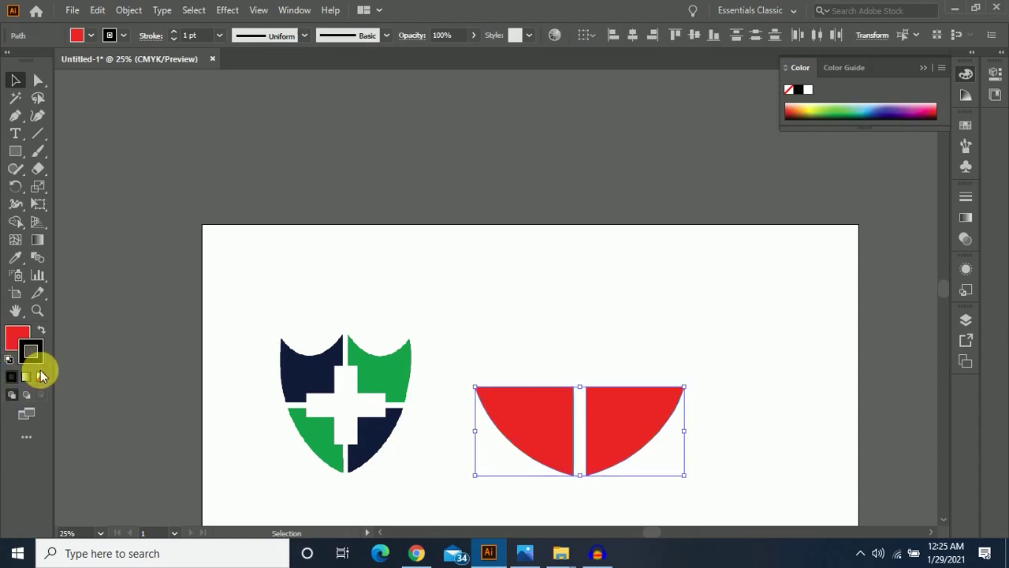
pyautogui.click(33, 353)
pyautogui.click(39, 380)
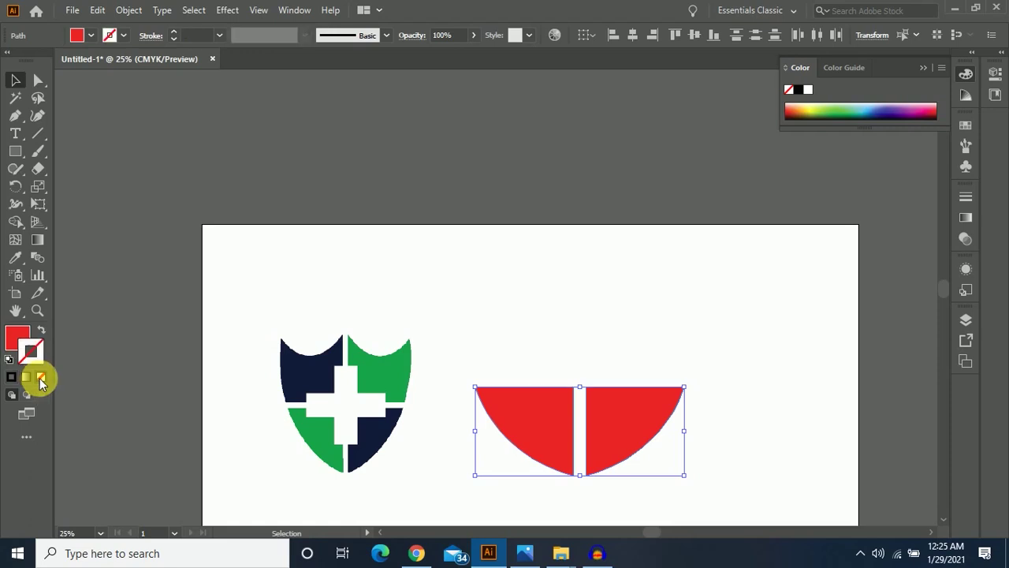
pyautogui.click(682, 428)
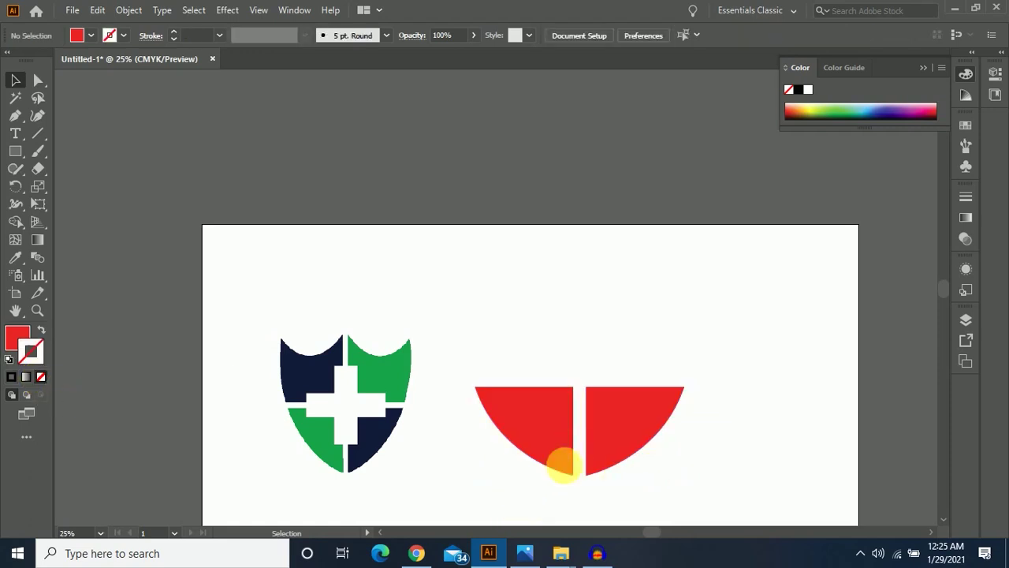
pyautogui.click(380, 412)
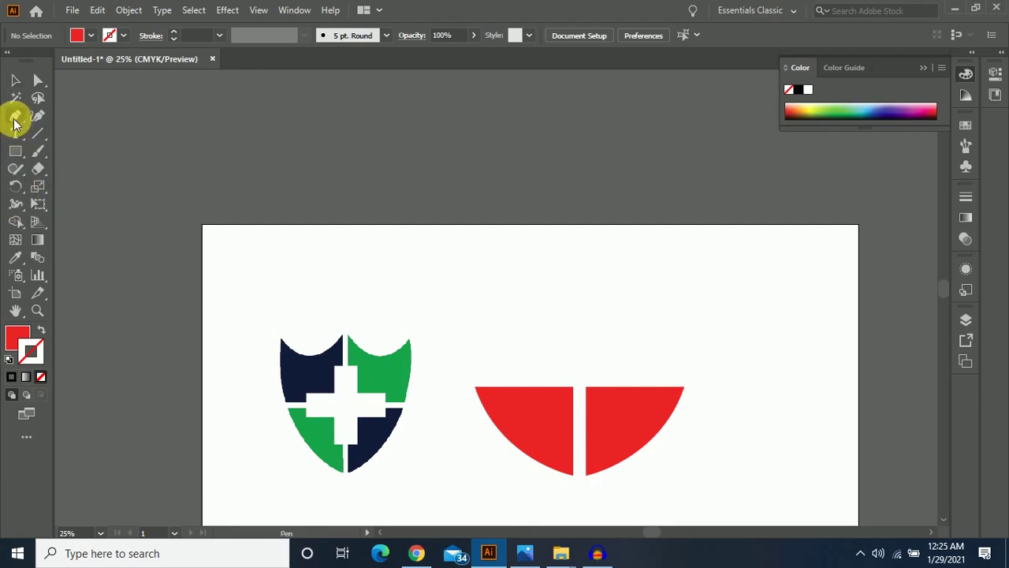
# Draw a four-corner red piece above the left wedge with a curved left edge.
pyautogui.click(15, 116)
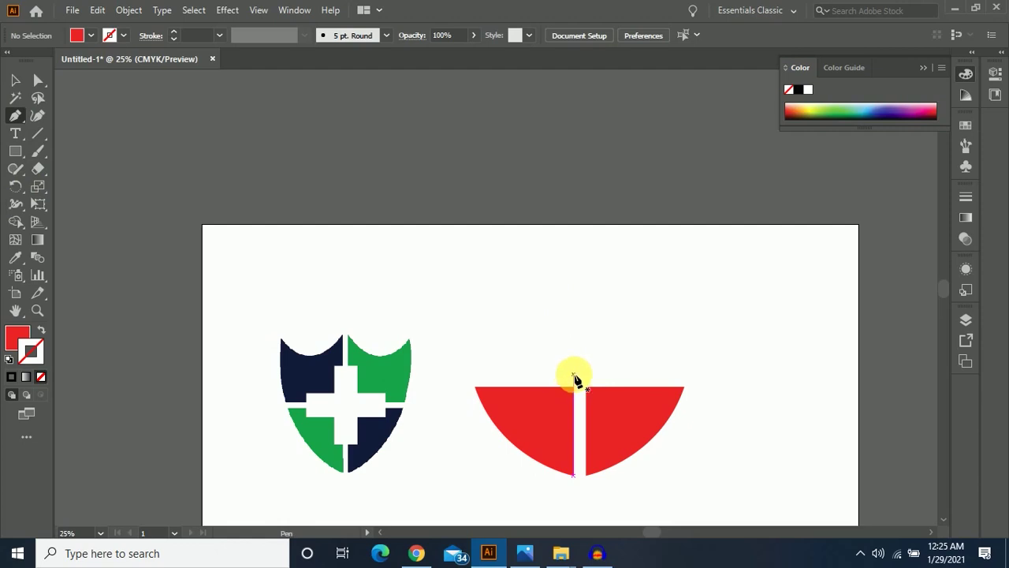
pyautogui.click(475, 379)
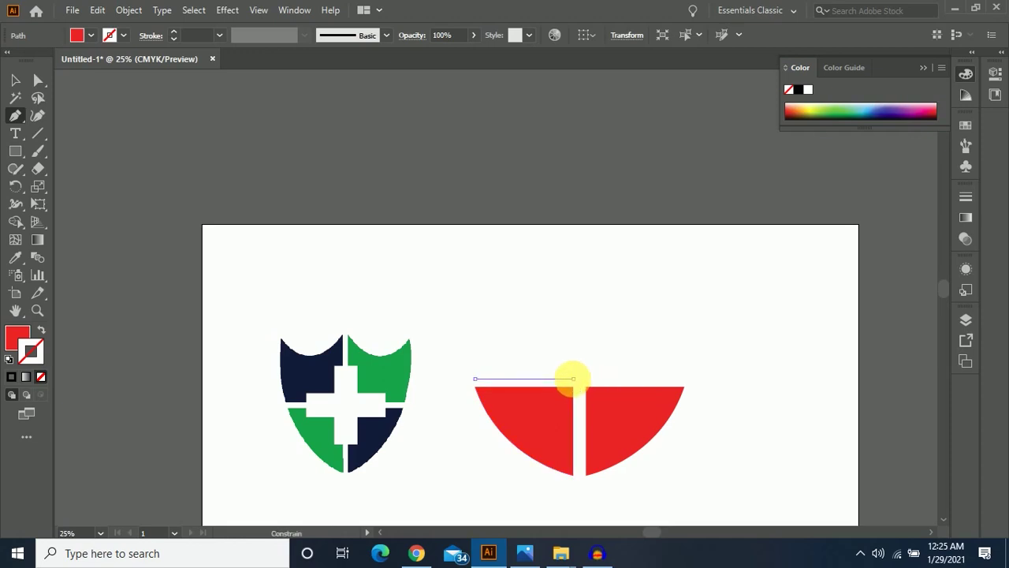
pyautogui.click(573, 380)
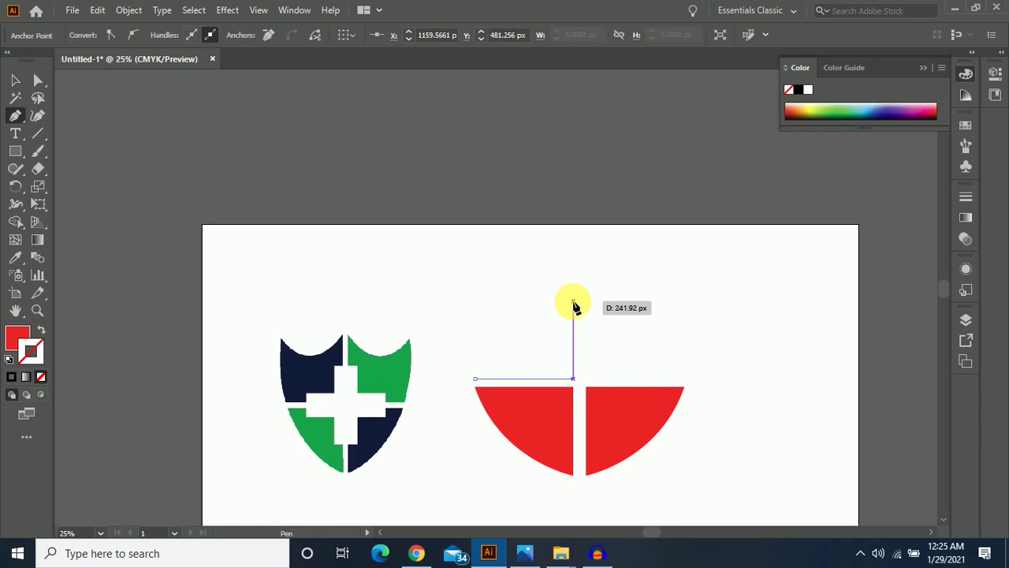
pyautogui.click(573, 303)
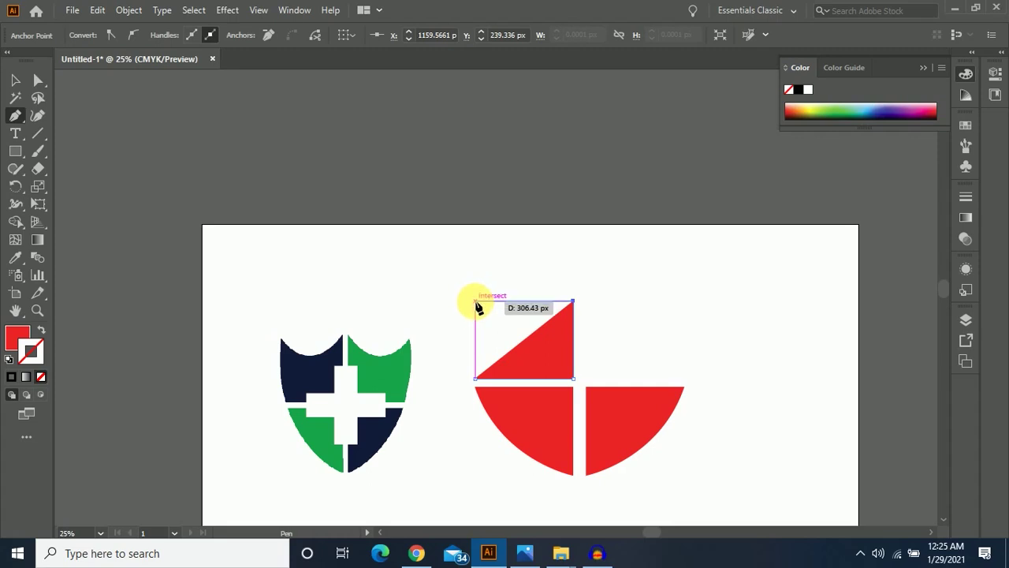
pyautogui.click(475, 301)
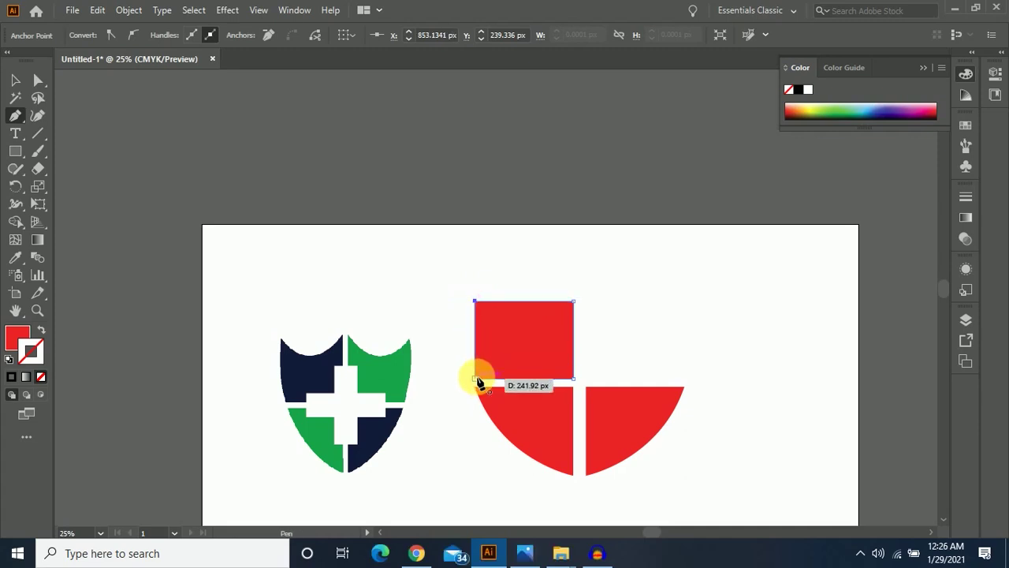
pyautogui.moveTo(476, 379); pyautogui.dragTo(489, 418)
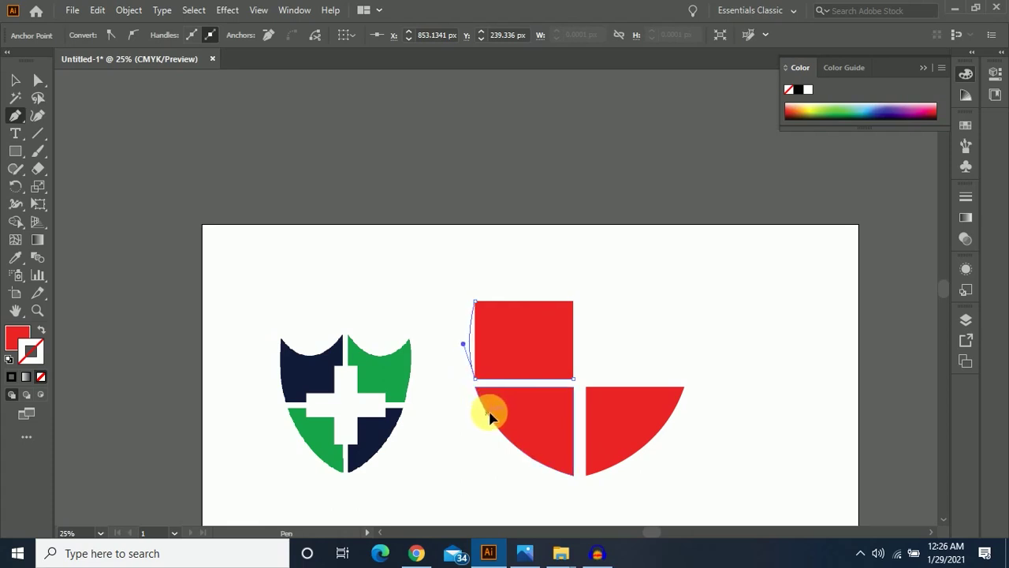
pyautogui.moveTo(488, 418); pyautogui.dragTo(490, 411)
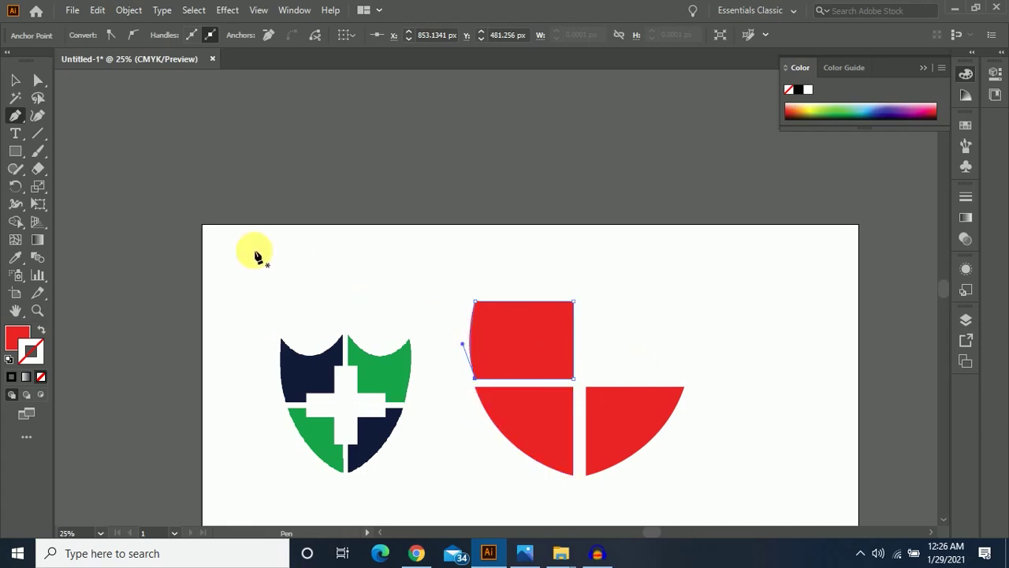
# Widen the top-left red quarter slightly to the left.
pyautogui.click(15, 79)
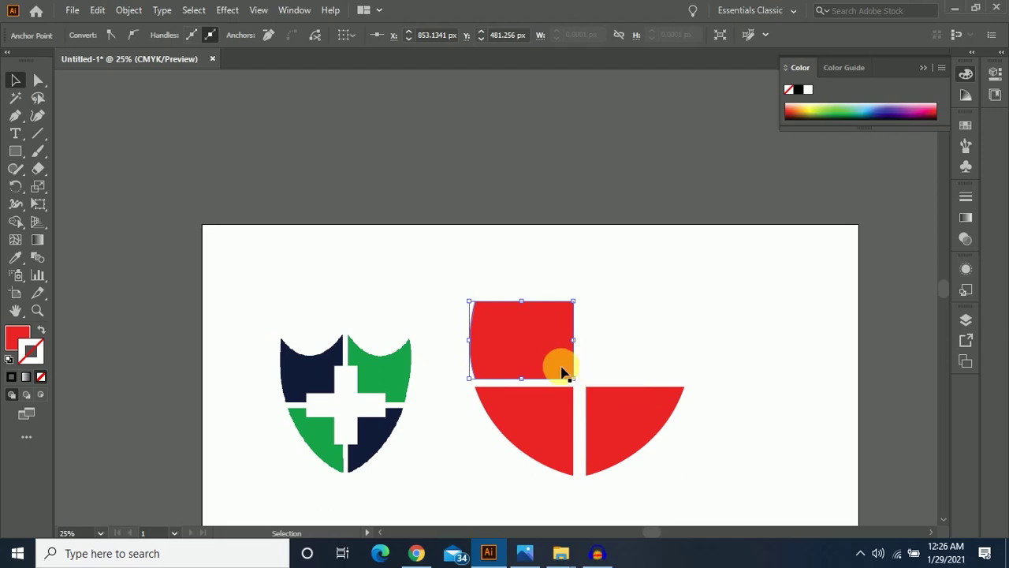
pyautogui.click(446, 491)
pyautogui.click(504, 349)
pyautogui.moveTo(475, 345); pyautogui.dragTo(467, 340)
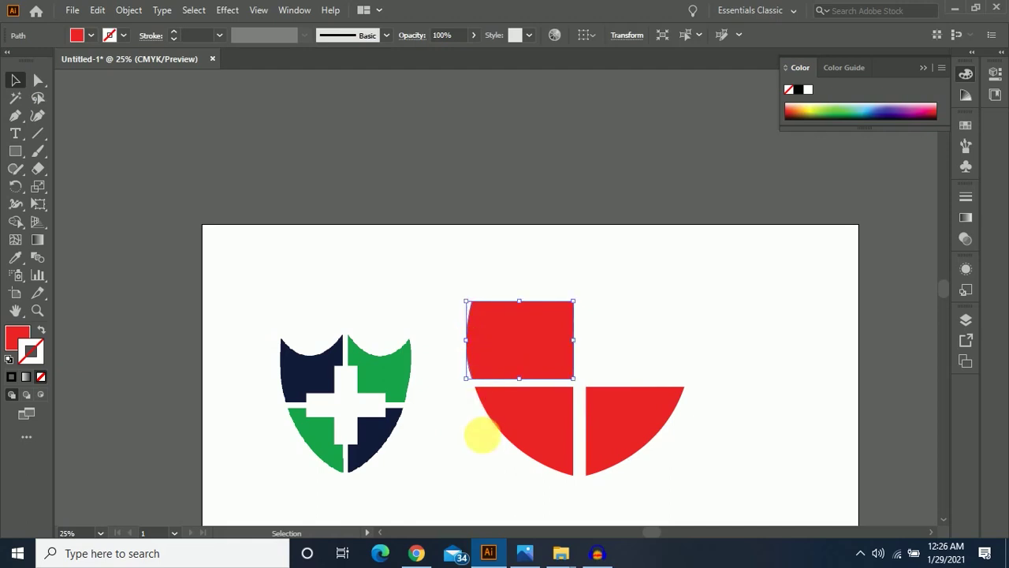
pyautogui.click(480, 435)
pyautogui.click(508, 363)
# Reflect a vertical copy of the top-left quarter and place it as the top-right quarter.
pyautogui.rightClick(521, 341)
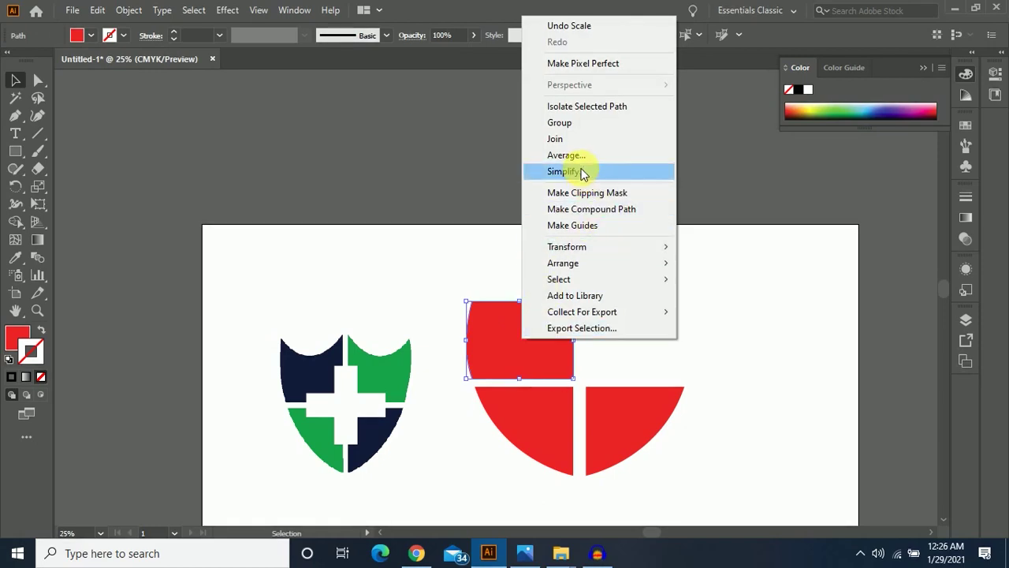
pyautogui.moveTo(566, 247)
pyautogui.click(732, 301)
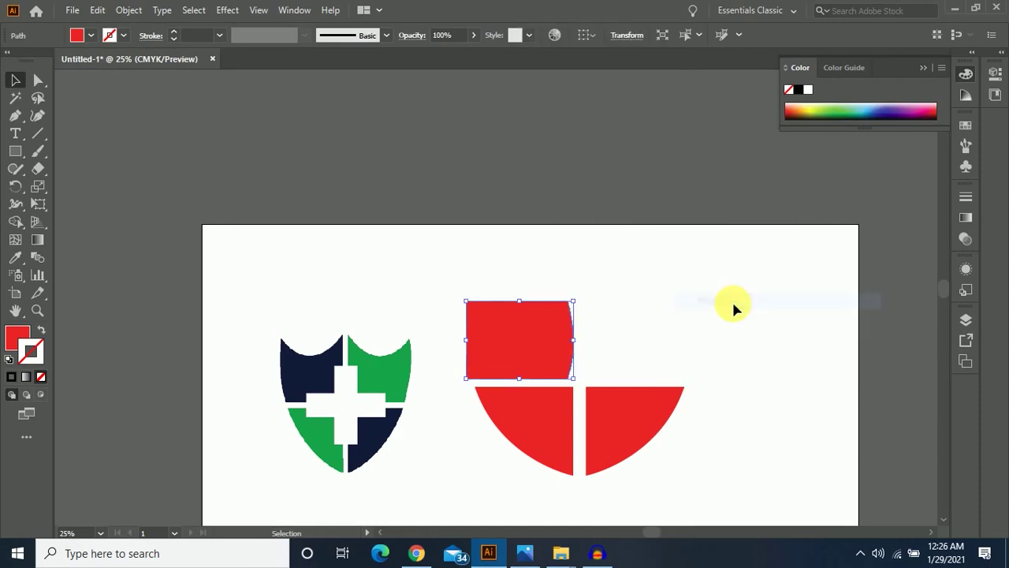
pyautogui.moveTo(559, 233); pyautogui.dragTo(846, 170)
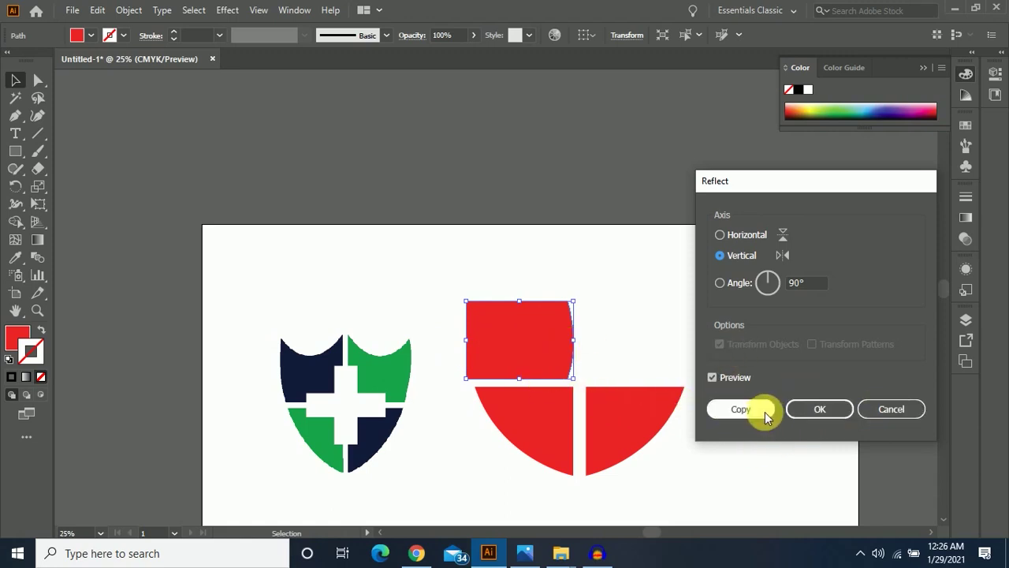
pyautogui.click(741, 409)
pyautogui.moveTo(529, 355); pyautogui.dragTo(651, 361)
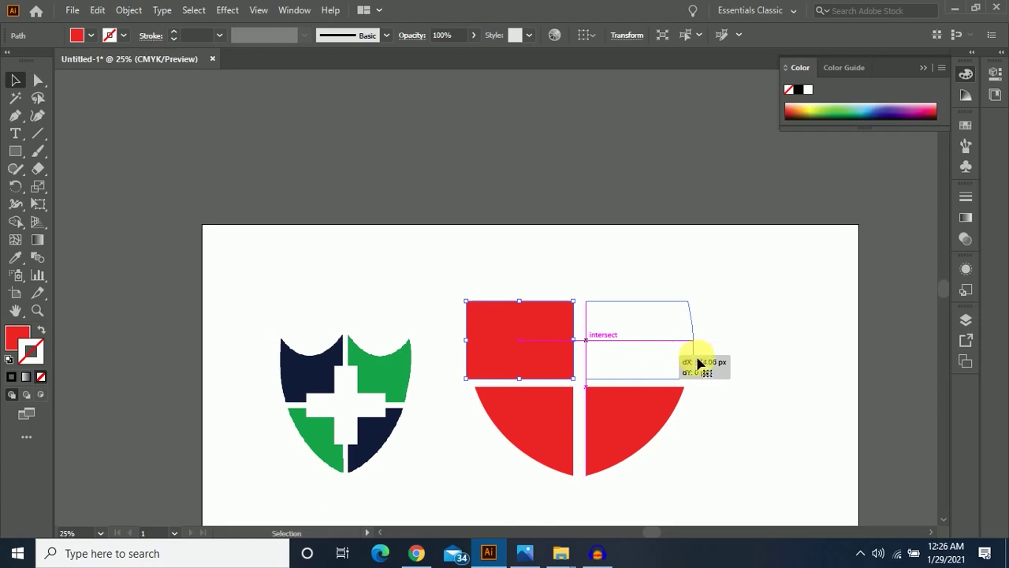
pyautogui.moveTo(651, 361); pyautogui.dragTo(698, 360)
pyautogui.click(765, 408)
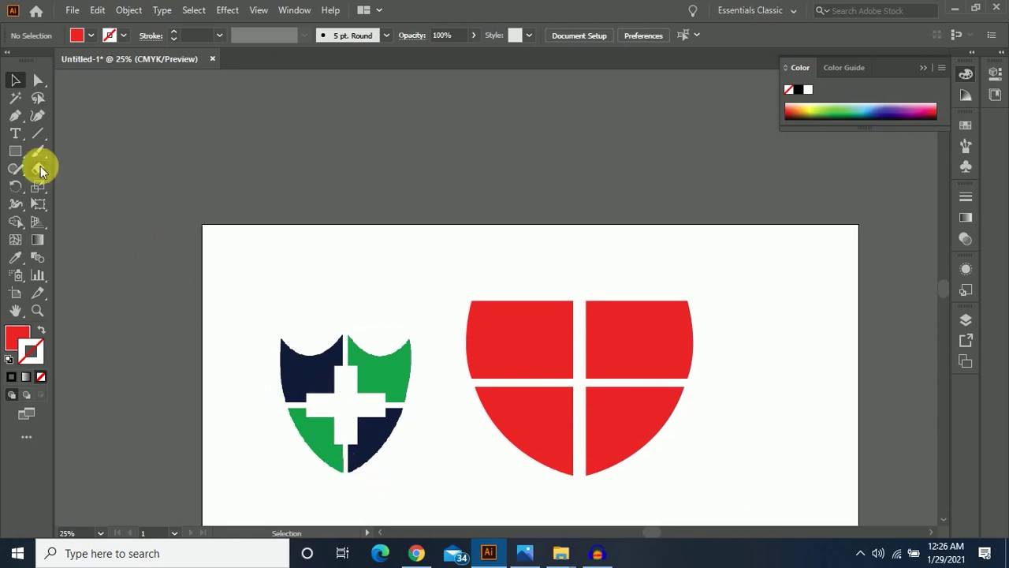
# Draw an ellipse over the top-left red quarter and fill it yellow.
pyautogui.click(17, 149)
pyautogui.rightClick(17, 149)
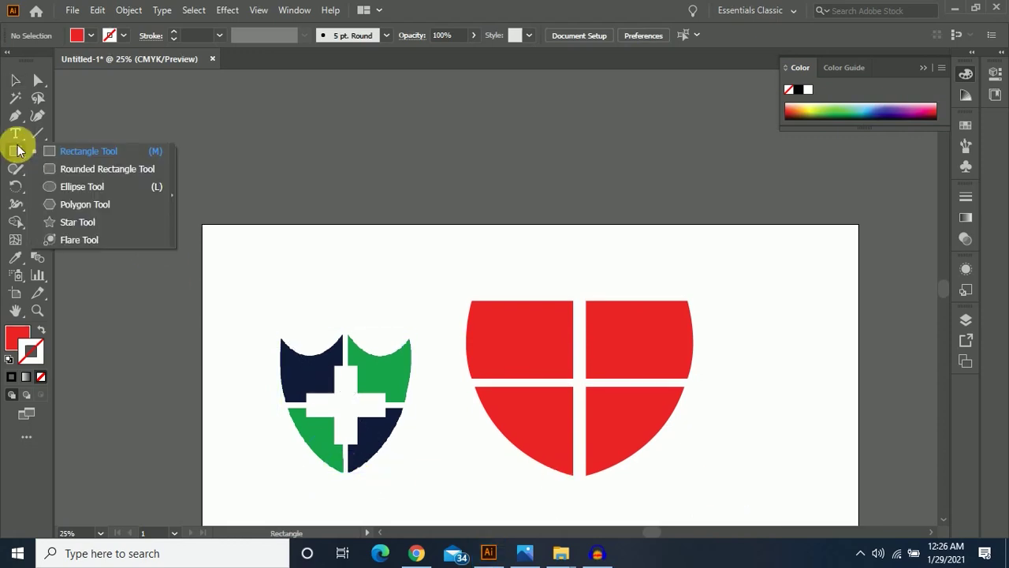
pyautogui.click(65, 187)
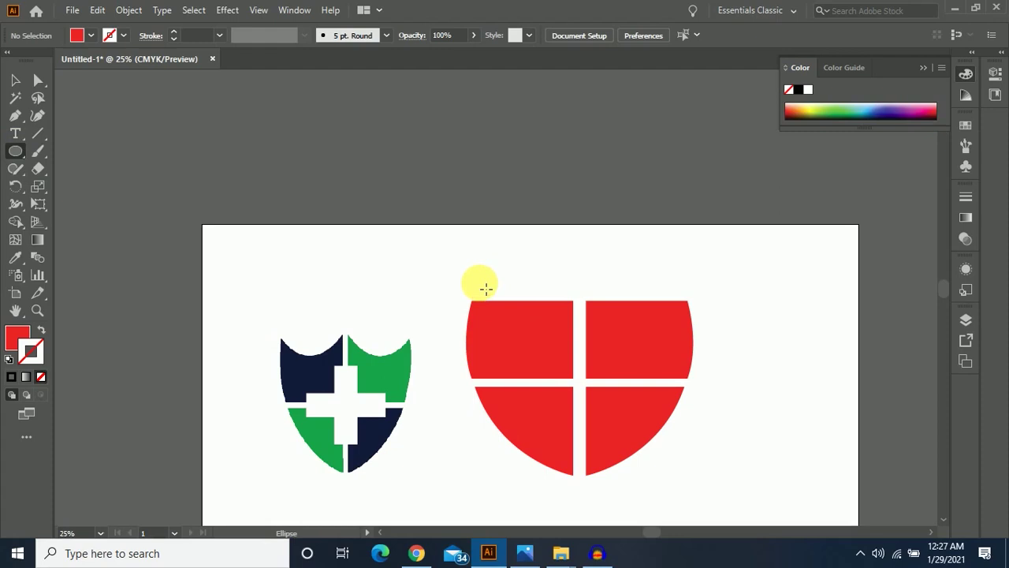
pyautogui.moveTo(489, 274)
pyautogui.mouseDown()
pyautogui.moveTo(571, 356)
pyautogui.moveTo(555, 356)
pyautogui.moveTo(562, 364)
pyautogui.mouseUp()
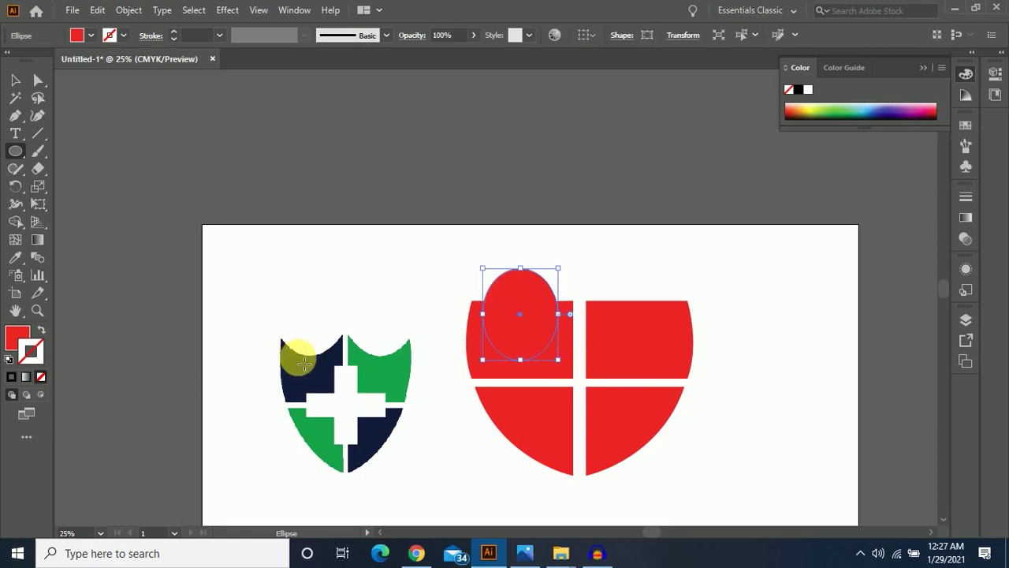
pyautogui.click(21, 87)
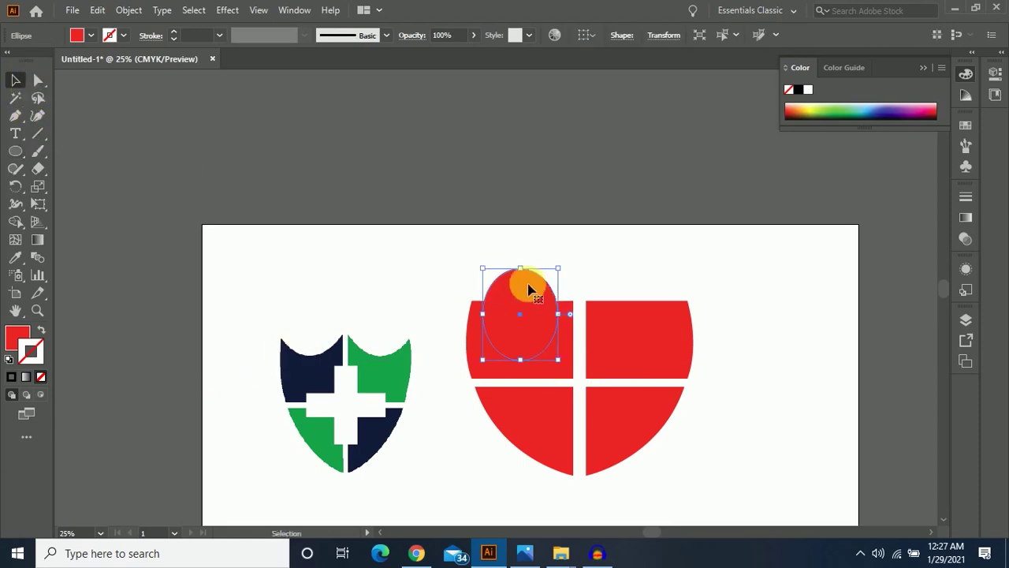
pyautogui.click(89, 34)
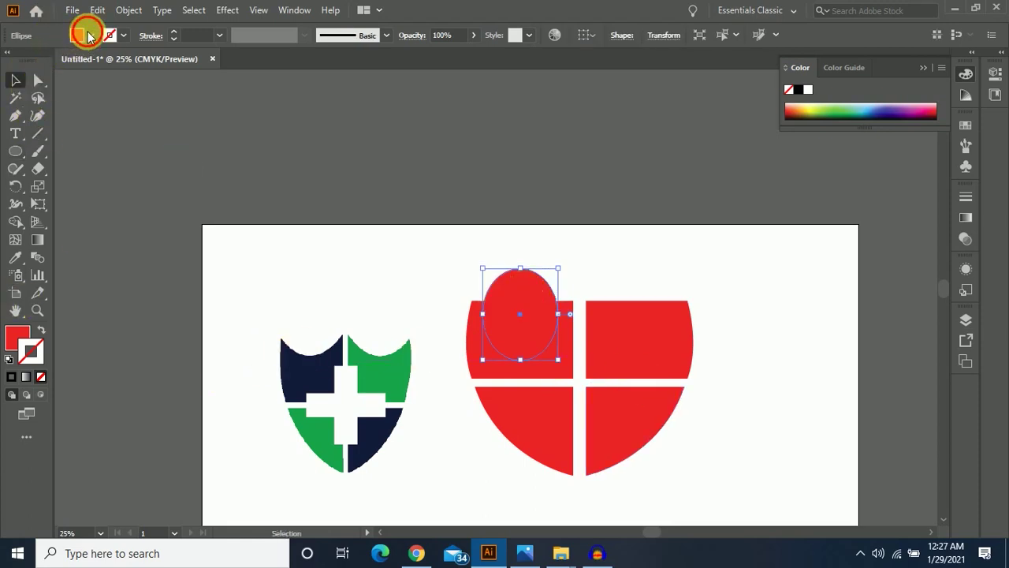
pyautogui.click(62, 60)
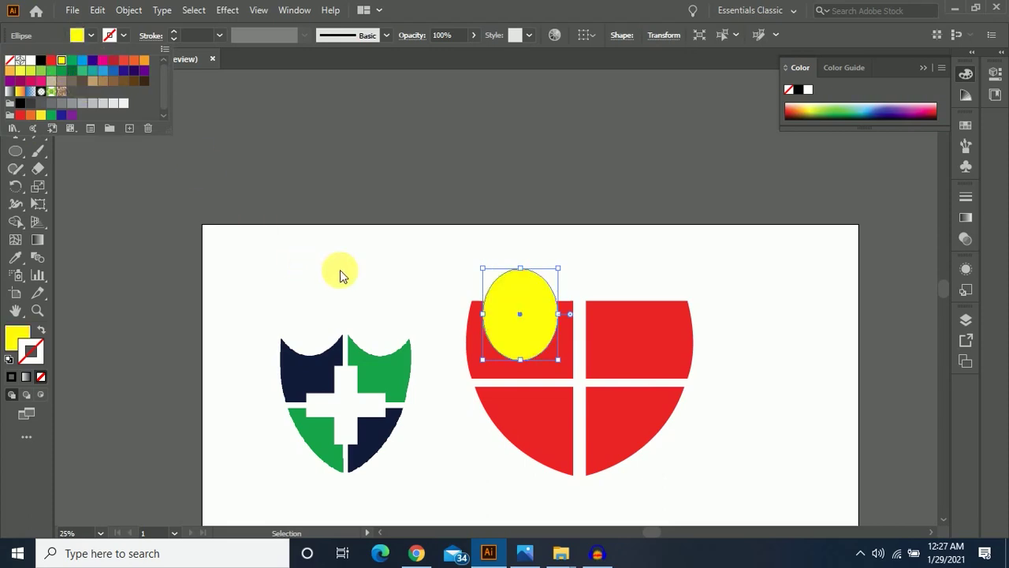
# Stretch the yellow oval taller and wider over the top-left quadrant.
pyautogui.moveTo(520, 268); pyautogui.dragTo(523, 242)
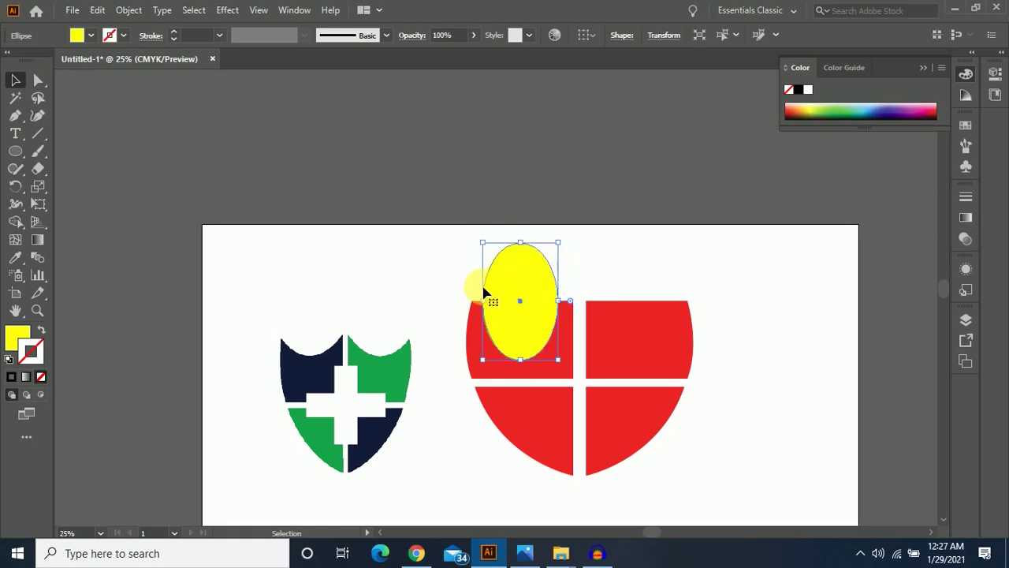
pyautogui.moveTo(482, 300); pyautogui.dragTo(471, 302)
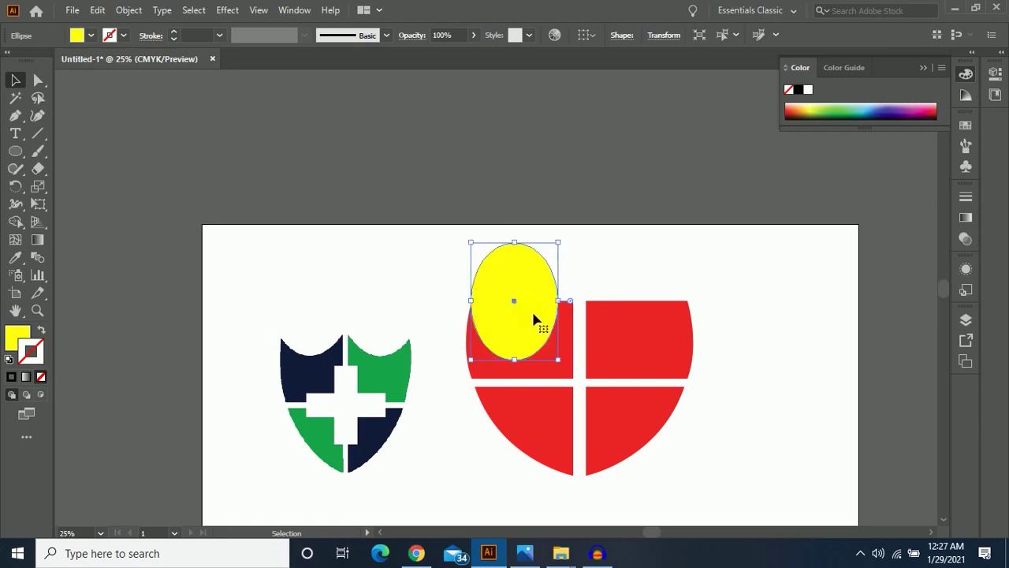
pyautogui.moveTo(558, 302); pyautogui.dragTo(573, 301)
pyautogui.moveTo(521, 242); pyautogui.dragTo(523, 218)
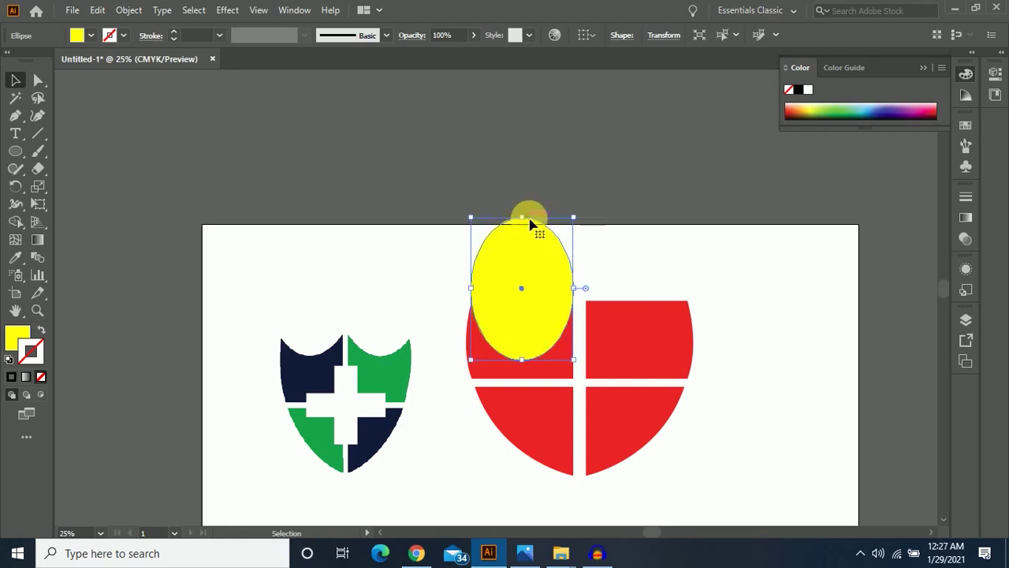
pyautogui.moveTo(521, 359); pyautogui.dragTo(526, 341)
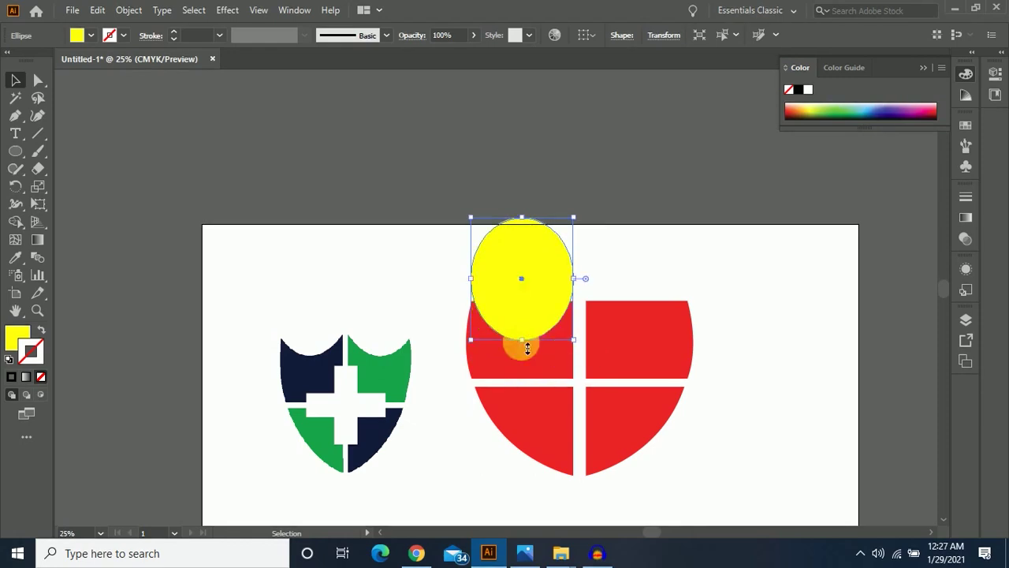
pyautogui.moveTo(522, 217); pyautogui.dragTo(533, 185)
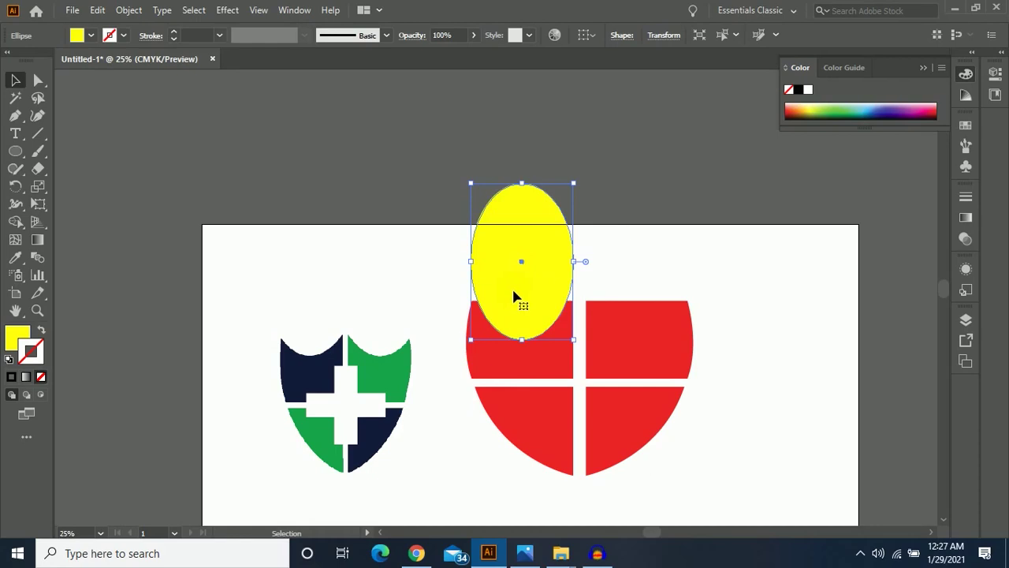
pyautogui.moveTo(511, 290); pyautogui.dragTo(511, 306)
pyautogui.moveTo(578, 274); pyautogui.dragTo(584, 273)
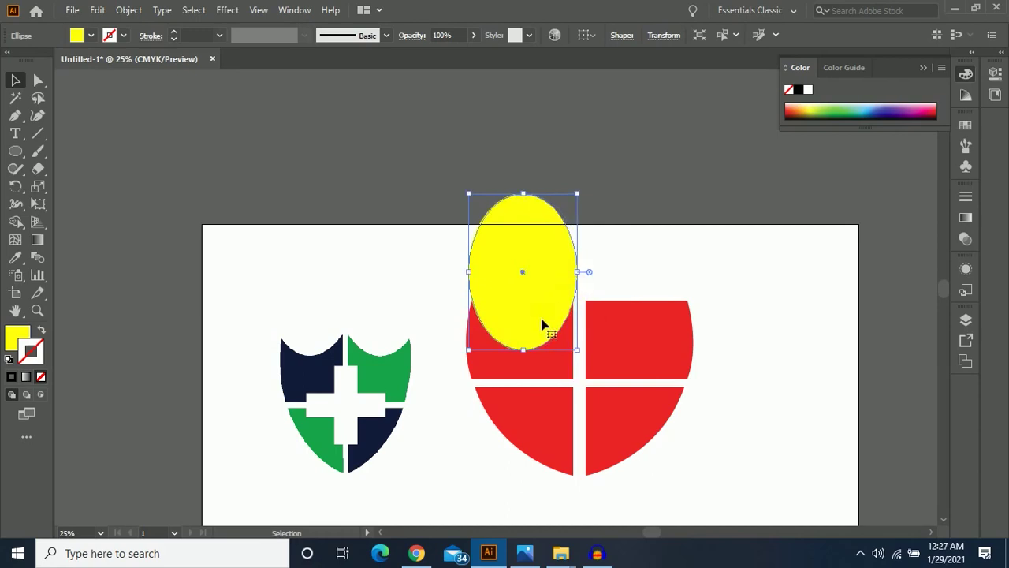
# Refine the oval's height and width into a circle, then drag it rightward.
pyautogui.moveTo(523, 353)
pyautogui.mouseDown()
pyautogui.moveTo(528, 367)
pyautogui.moveTo(529, 327)
pyautogui.mouseUp()
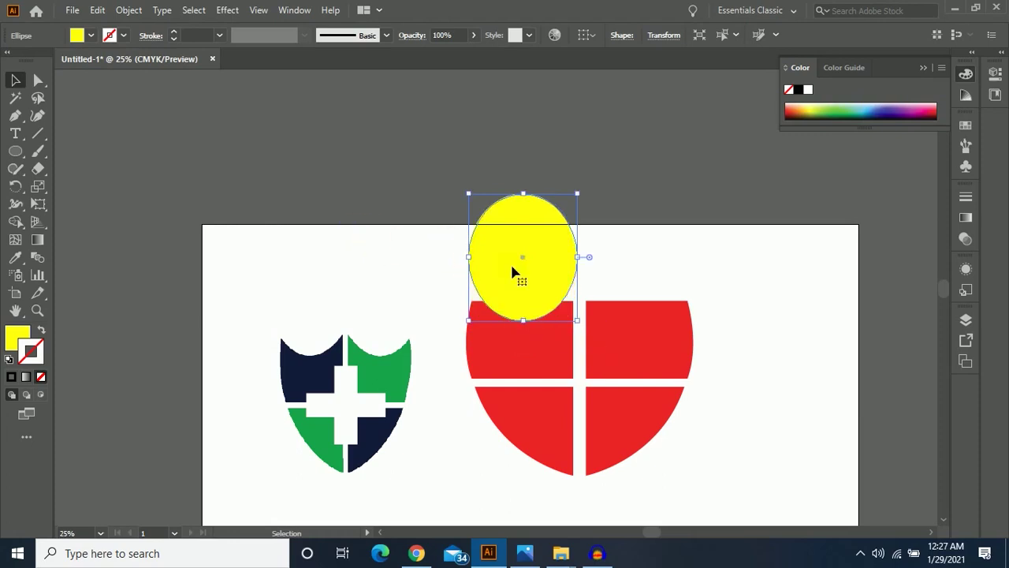
pyautogui.moveTo(512, 273); pyautogui.dragTo(509, 280)
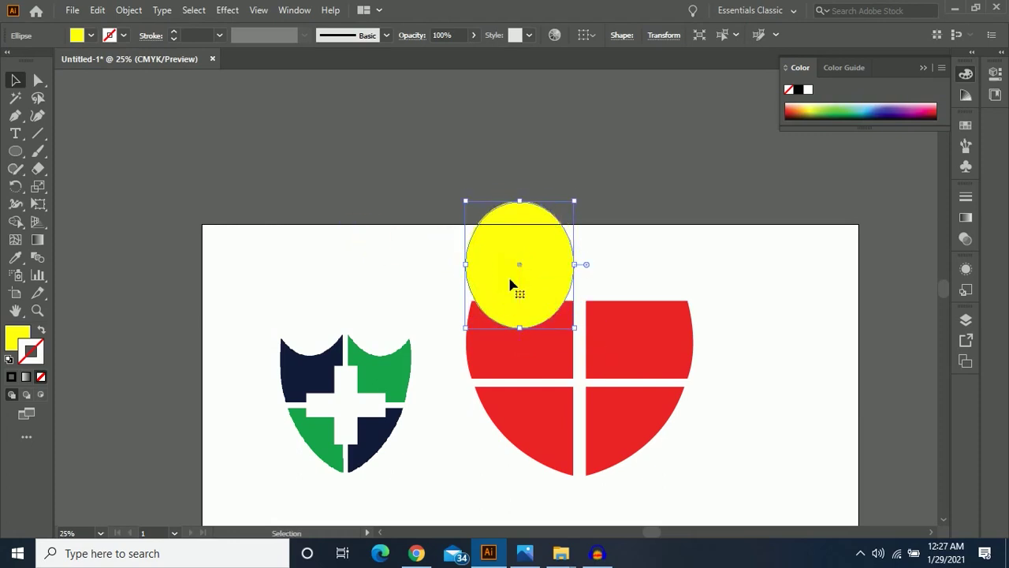
pyautogui.click(585, 265)
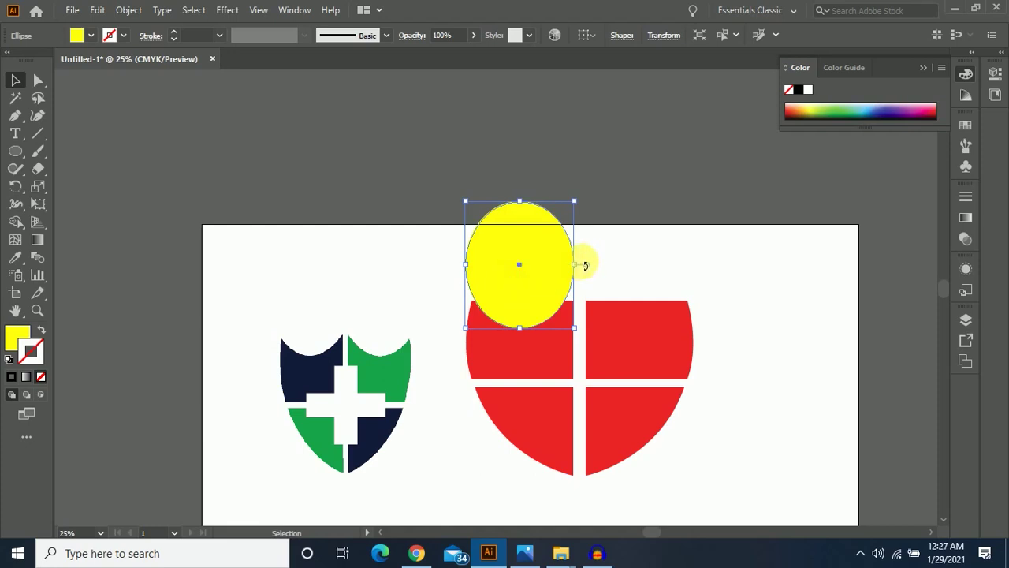
pyautogui.moveTo(581, 274); pyautogui.dragTo(590, 274)
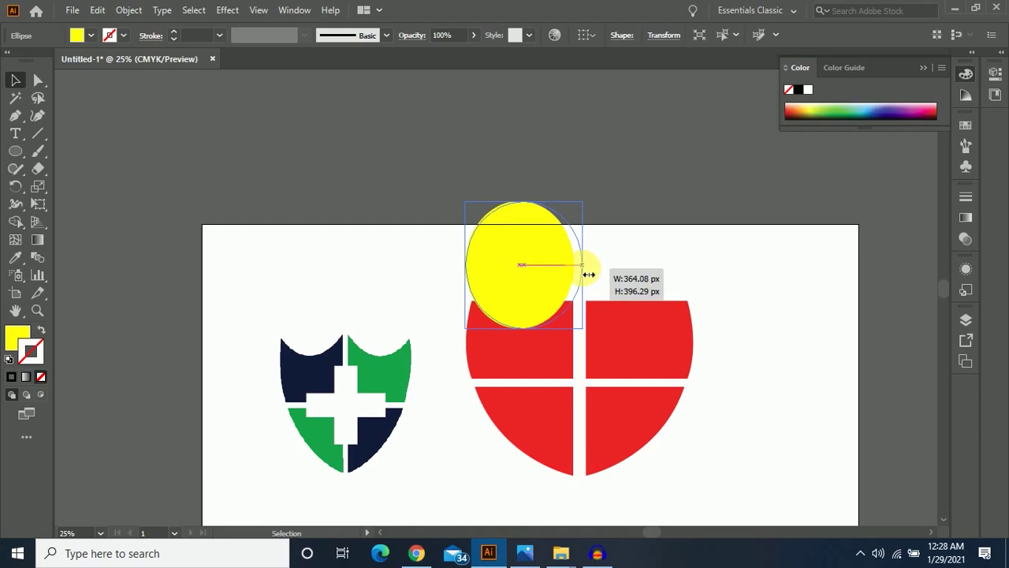
pyautogui.moveTo(590, 275); pyautogui.dragTo(585, 270)
pyautogui.moveTo(465, 265); pyautogui.dragTo(465, 266)
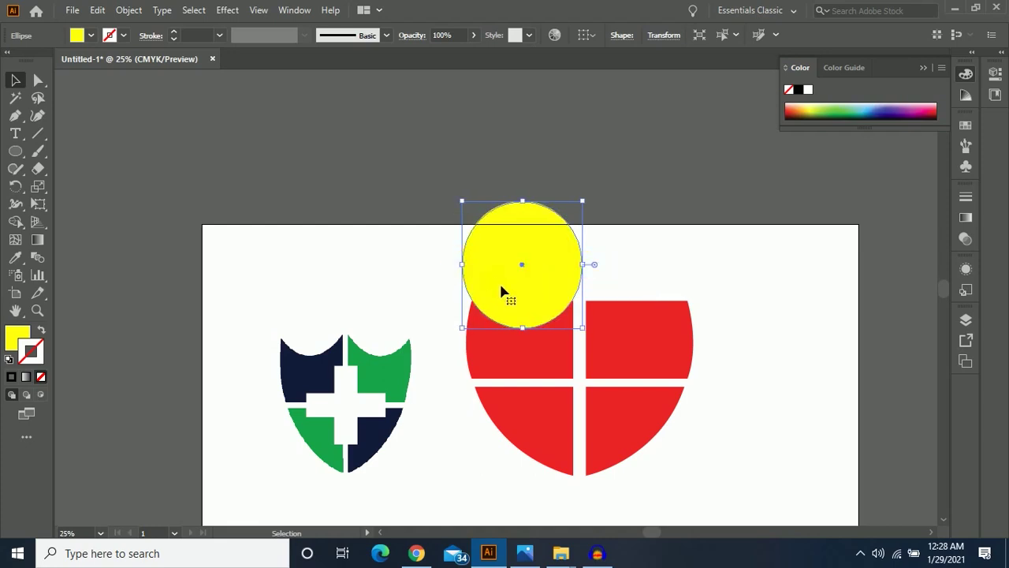
pyautogui.moveTo(501, 290); pyautogui.dragTo(616, 290)
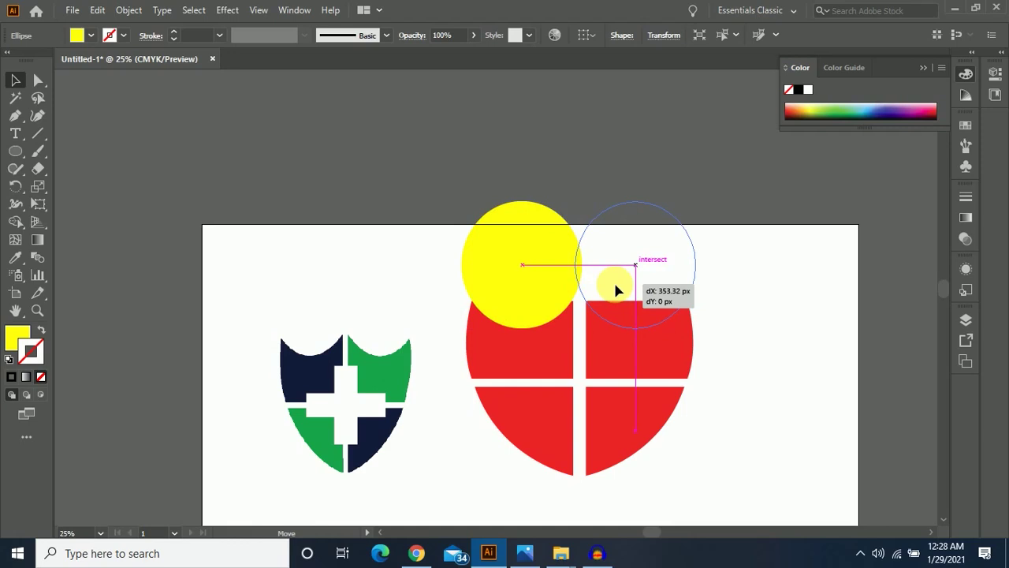
# Drop a circle copy over the top-right quadrant, nudge it down twice, and select both.
pyautogui.moveTo(617, 290); pyautogui.dragTo(617, 290)
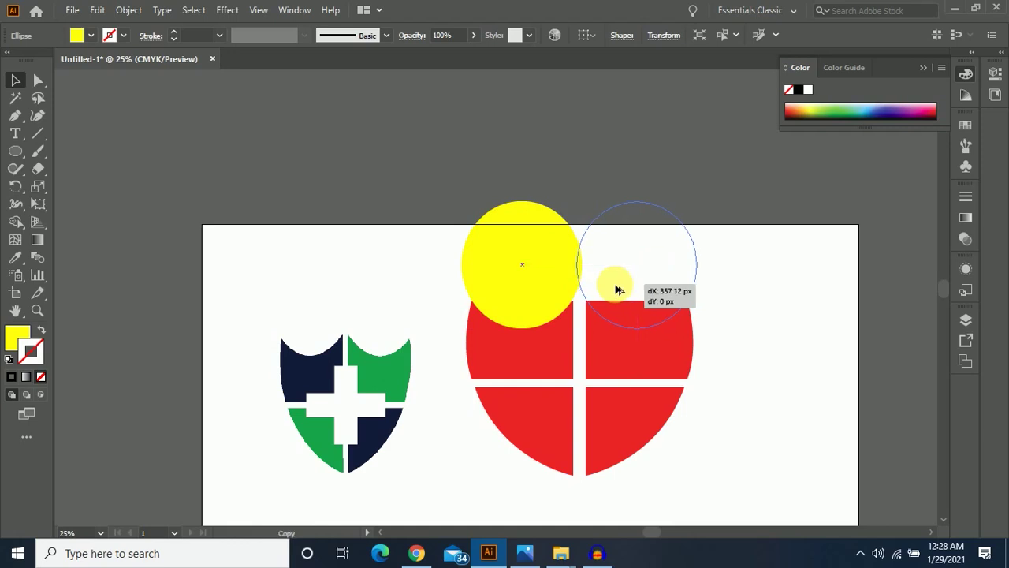
pyautogui.moveTo(615, 285); pyautogui.dragTo(615, 286)
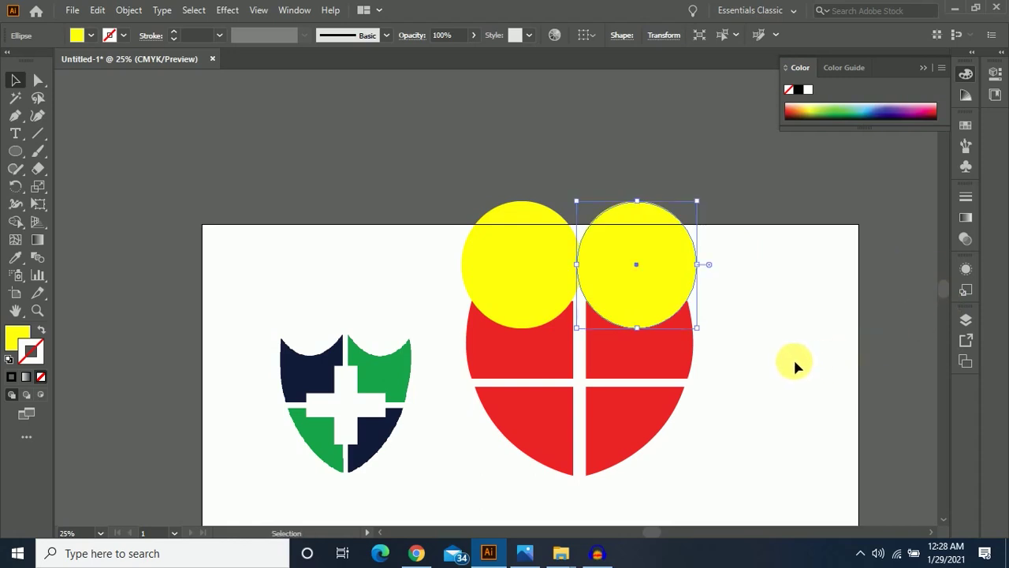
pyautogui.press('Down')
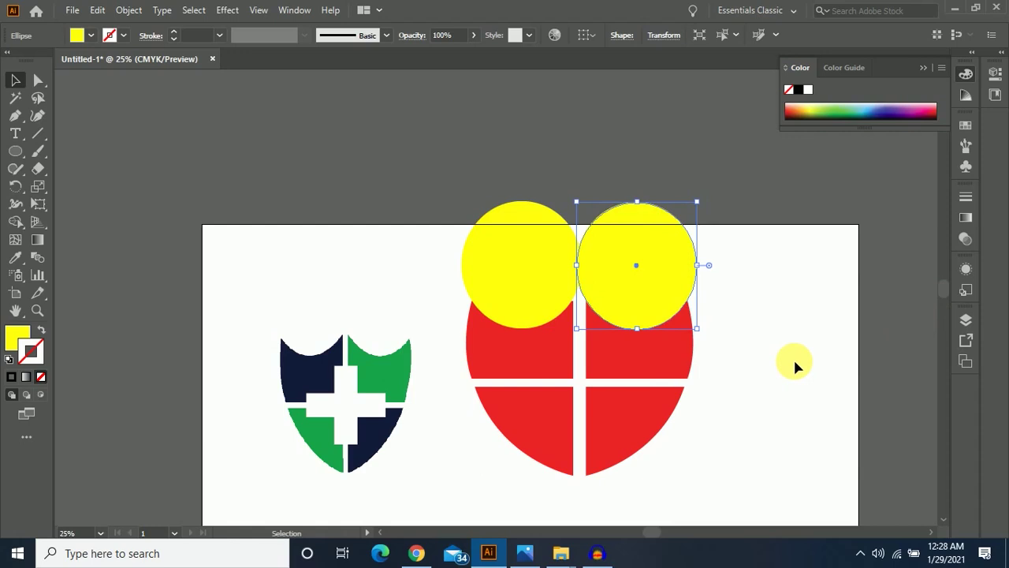
pyautogui.press('Down')
pyautogui.click(810, 376)
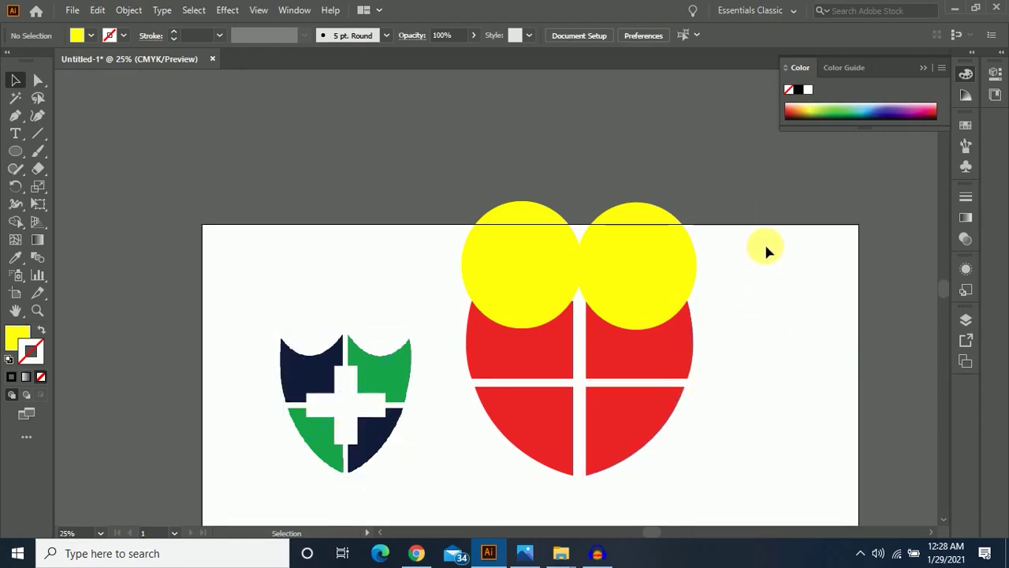
pyautogui.moveTo(777, 223); pyautogui.dragTo(615, 365)
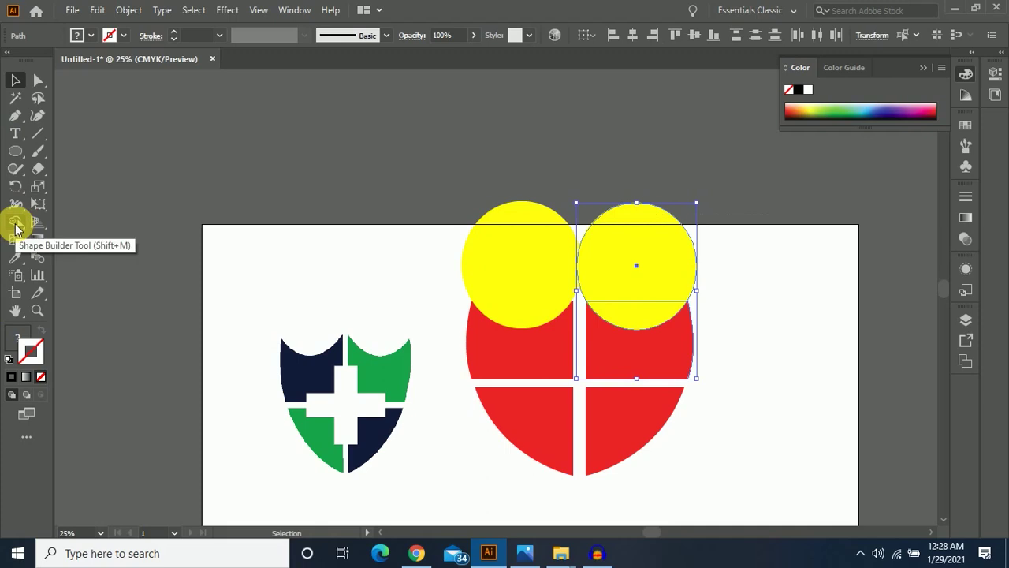
# Merge each yellow circle with its upper quadrant using the Shape Builder tool.
pyautogui.click(15, 226)
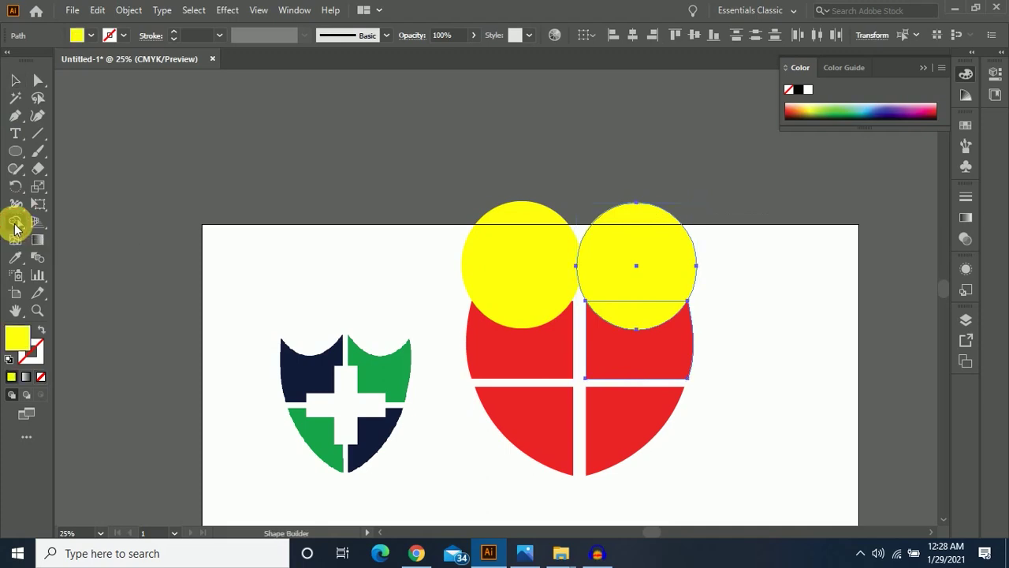
pyautogui.moveTo(642, 315); pyautogui.dragTo(624, 295)
pyautogui.click(14, 82)
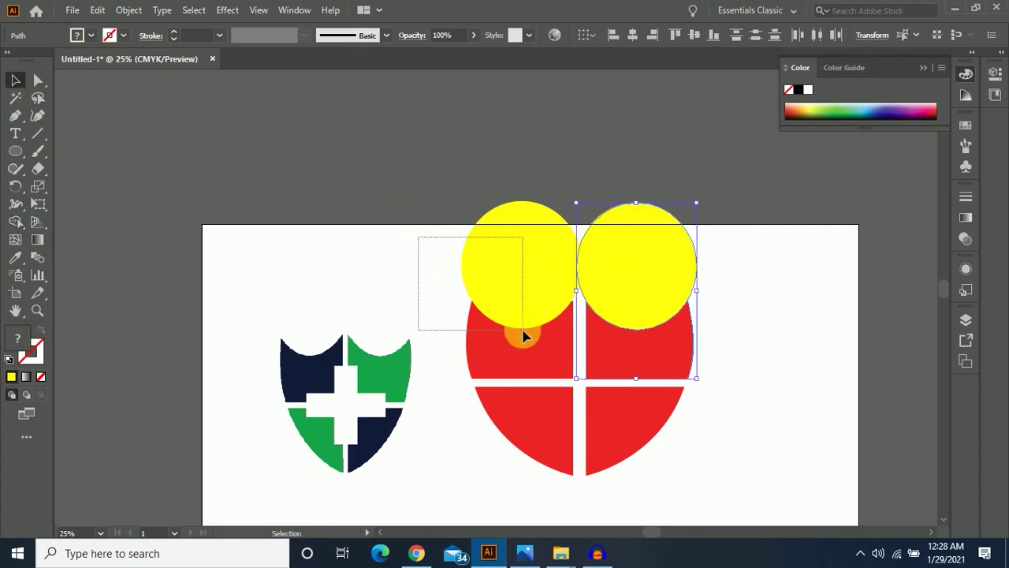
pyautogui.moveTo(501, 292); pyautogui.dragTo(522, 328)
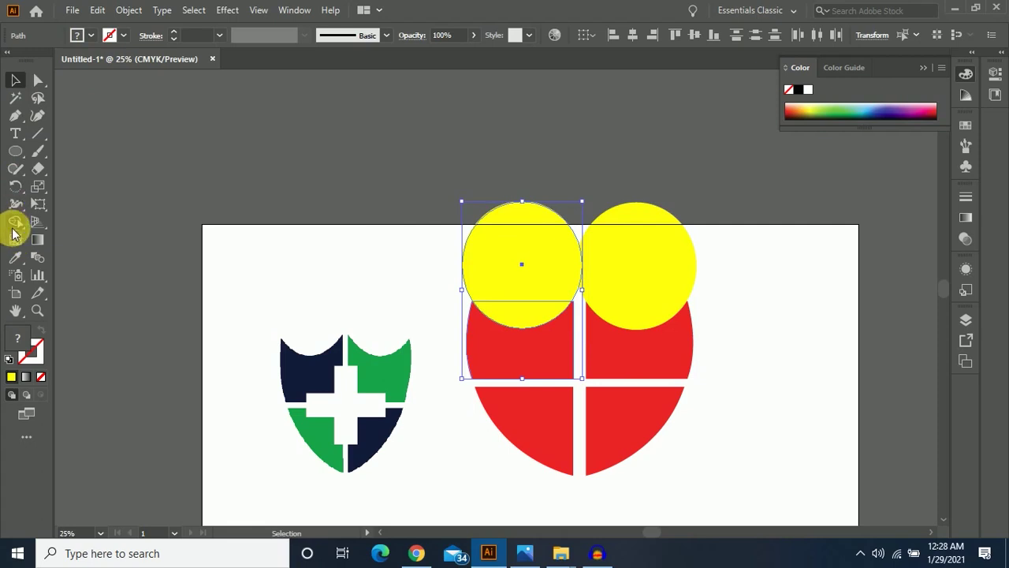
pyautogui.click(28, 221)
pyautogui.moveTo(507, 228); pyautogui.dragTo(528, 313)
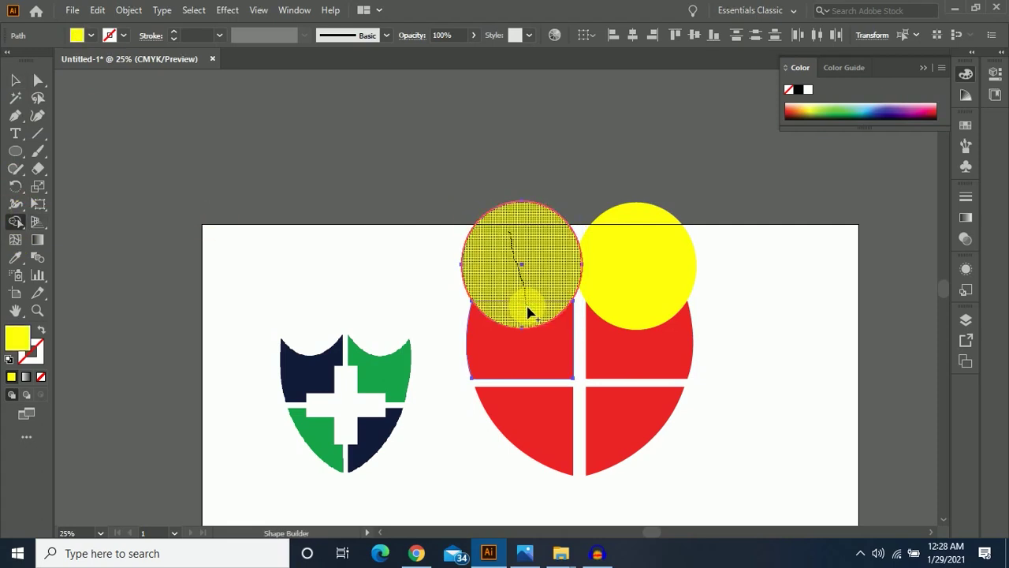
pyautogui.moveTo(528, 313); pyautogui.dragTo(528, 315)
# Delete both leftover yellow circles, undoing an accidental deletion of the red piece.
pyautogui.click(15, 79)
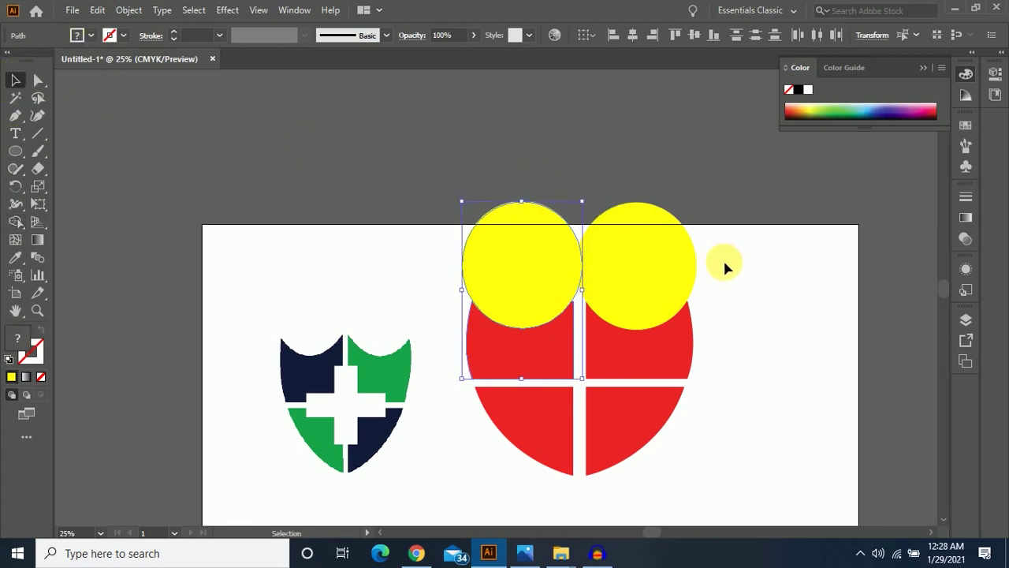
pyautogui.press('Delete')
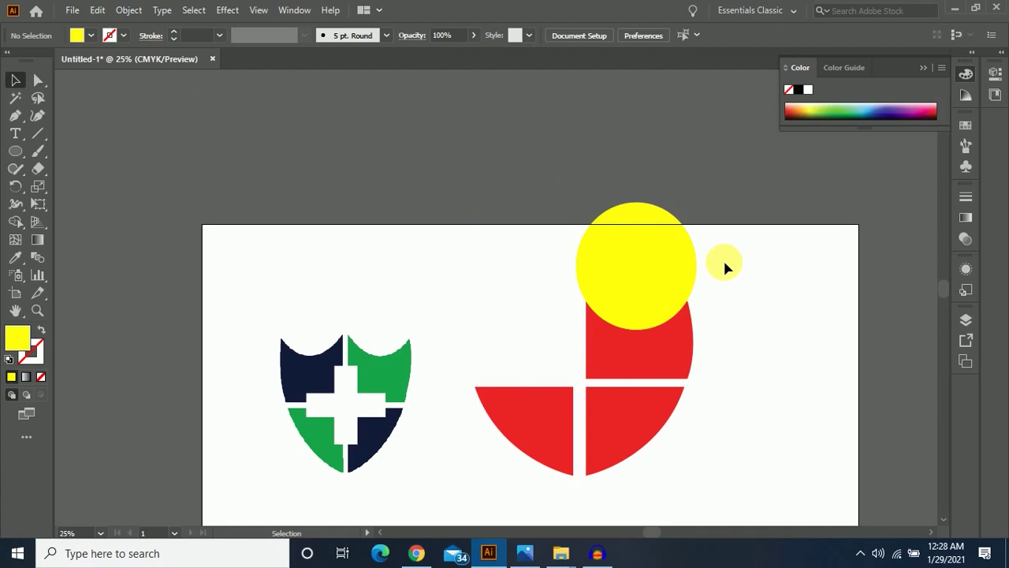
pyautogui.hotkey('ctrl', 'z')
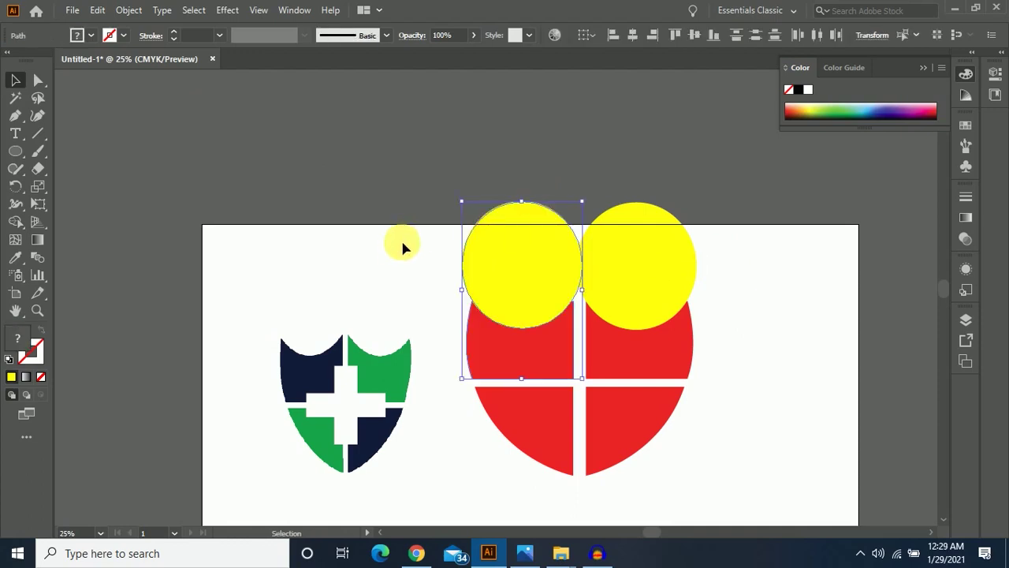
pyautogui.click(478, 261)
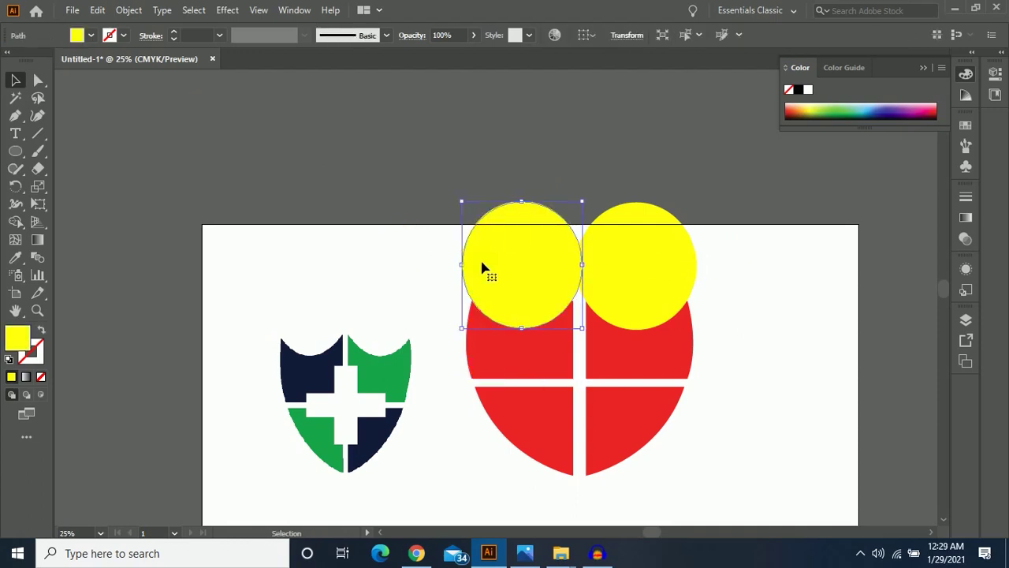
pyautogui.press('Delete')
pyautogui.click(661, 276)
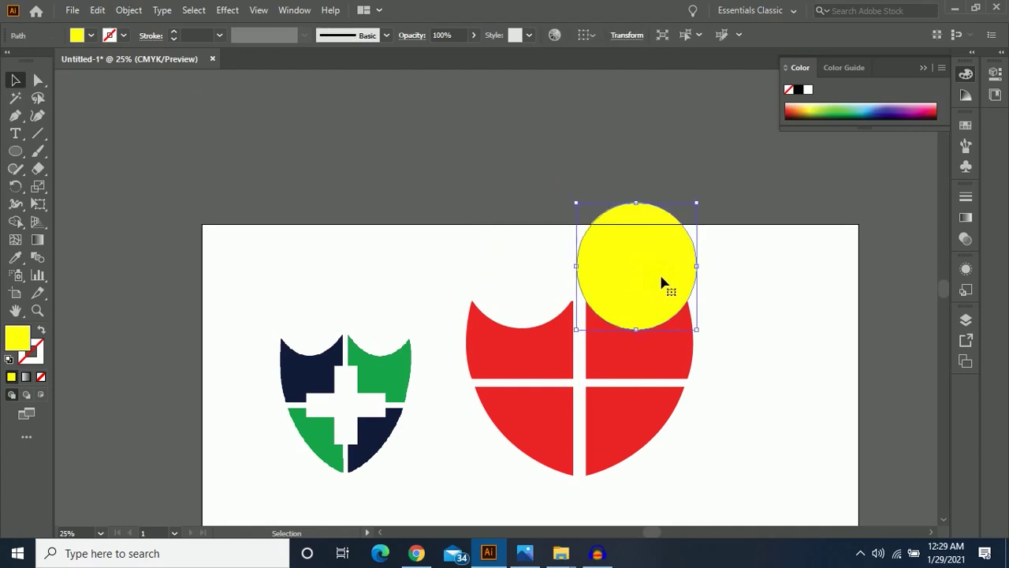
pyautogui.press('Delete')
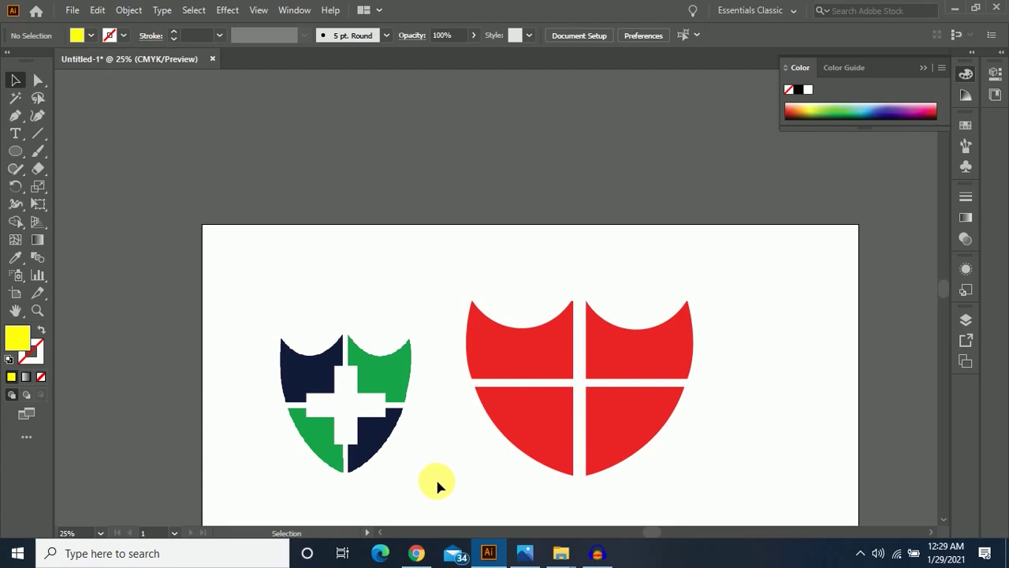
pyautogui.scroll(-1, 436, 479)
# Draw a wide rectangle bar above the green shield with the Rectangle Tool.
pyautogui.click(14, 151)
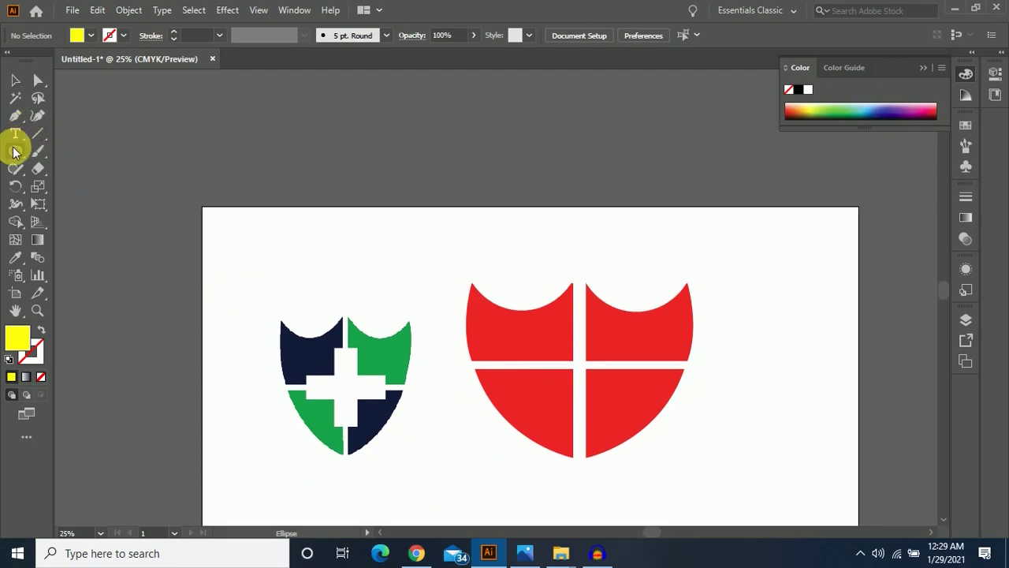
pyautogui.moveTo(14, 152); pyautogui.dragTo(61, 155)
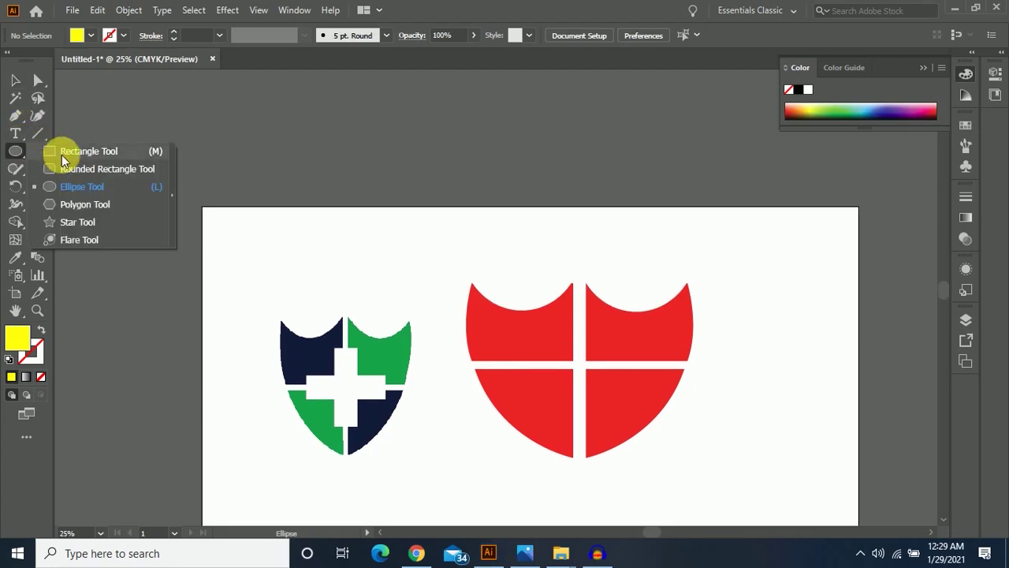
pyautogui.moveTo(298, 229); pyautogui.dragTo(417, 263)
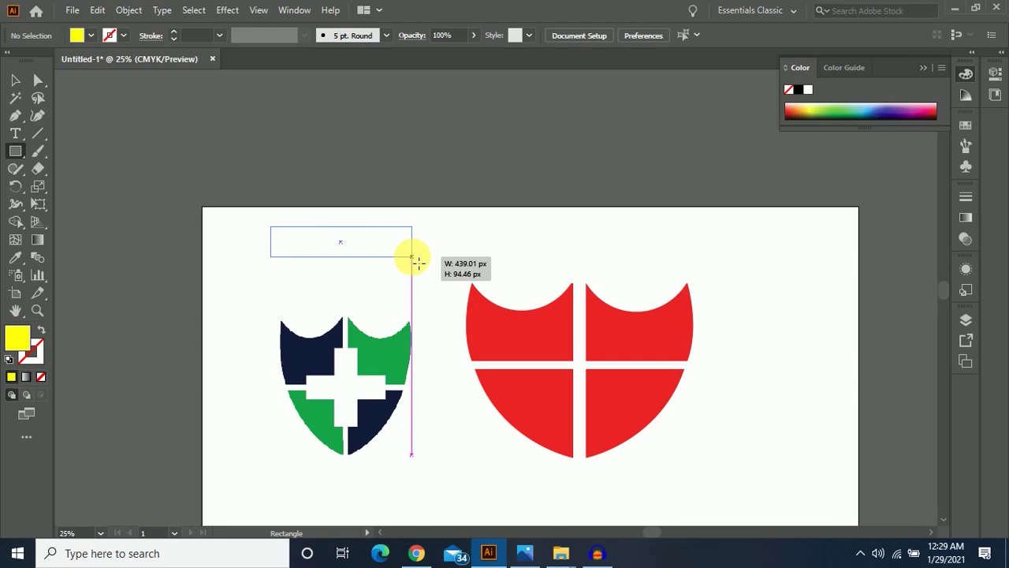
pyautogui.moveTo(412, 256); pyautogui.dragTo(412, 256)
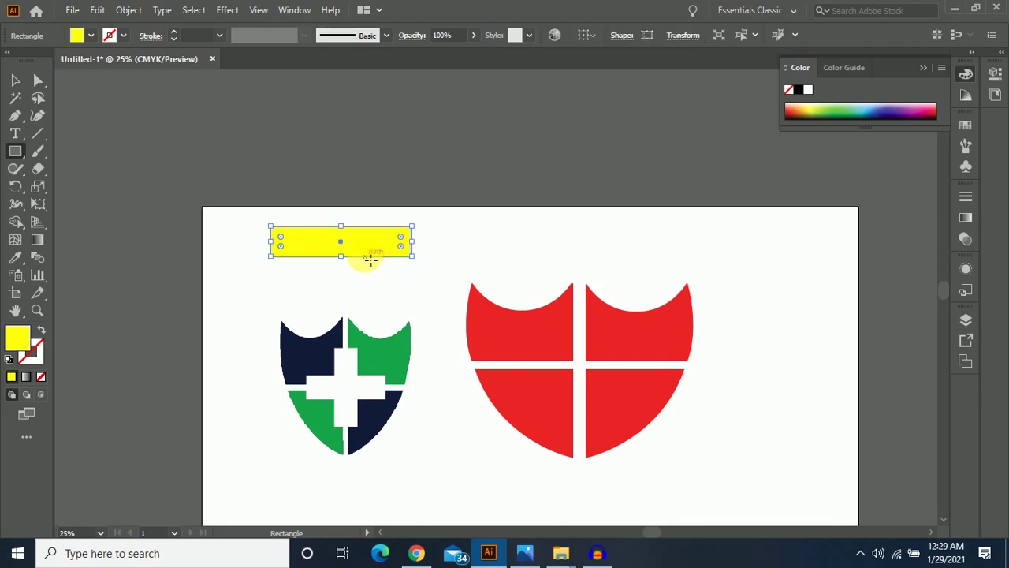
# Copy the yellow bar and Paste in Place to stack an identical duplicate on it.
pyautogui.click(96, 11)
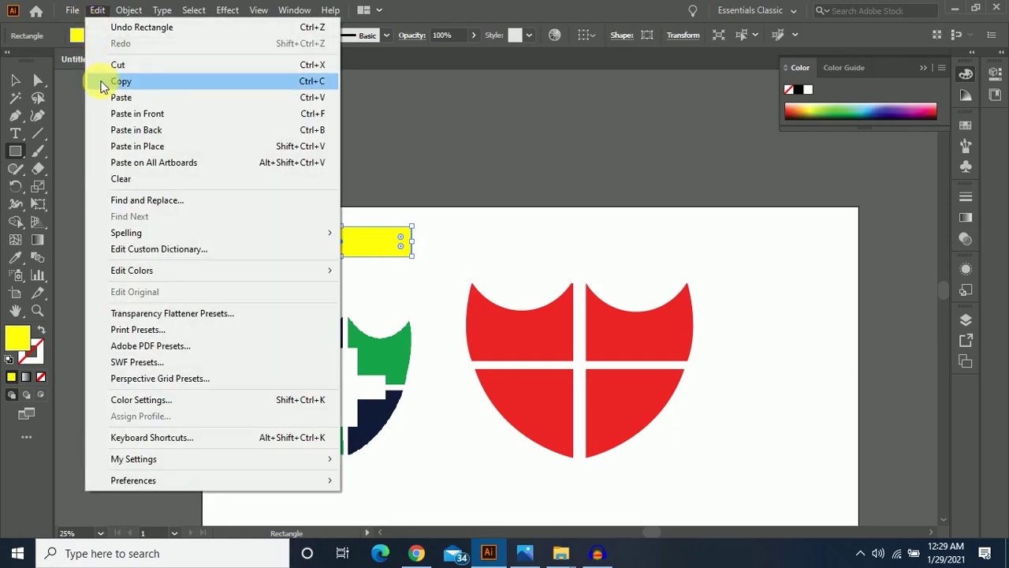
pyautogui.click(100, 82)
pyautogui.click(97, 10)
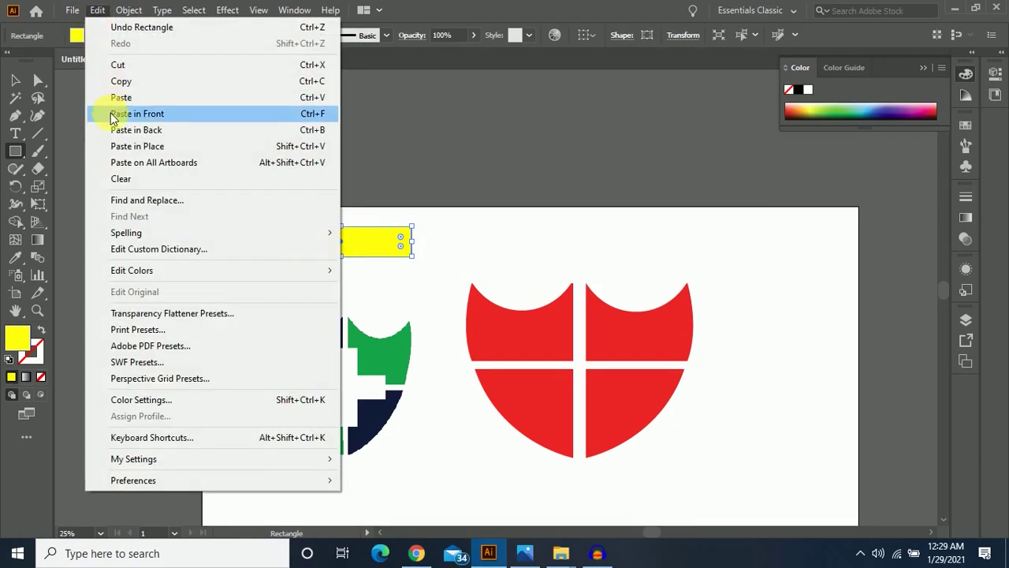
pyautogui.click(136, 148)
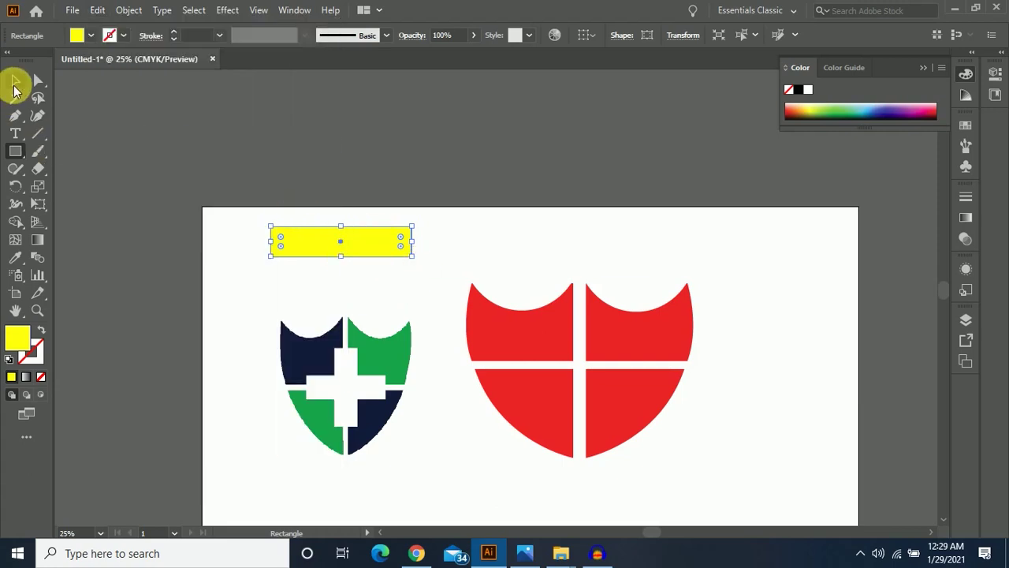
pyautogui.click(15, 80)
# Rotate the duplicate bar 90° into a cross, select both bars and fill them blue.
pyautogui.moveTo(421, 264)
pyautogui.mouseDown()
pyautogui.moveTo(350, 336)
pyautogui.moveTo(330, 340)
pyautogui.mouseUp()
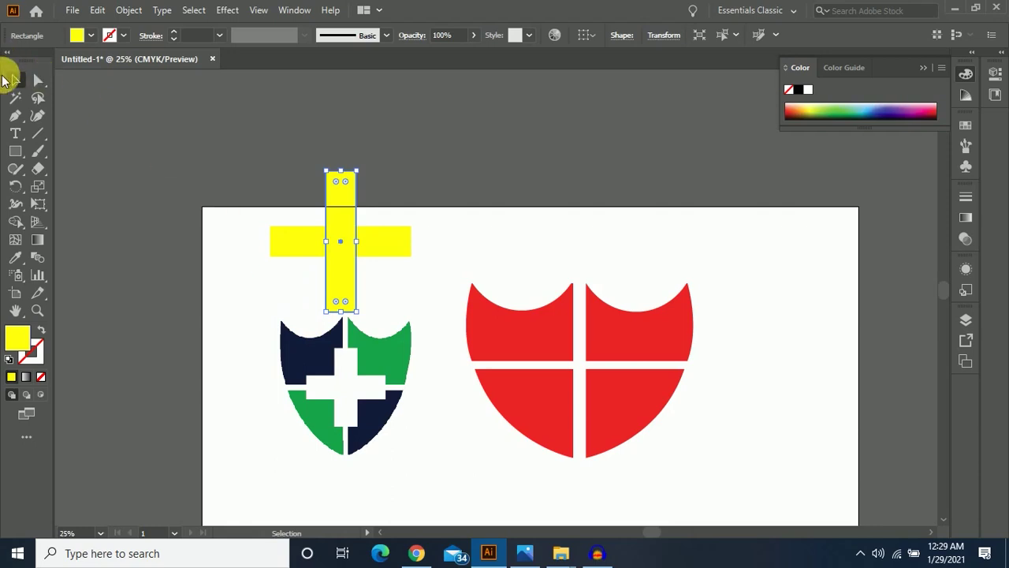
pyautogui.moveTo(242, 279); pyautogui.dragTo(424, 232)
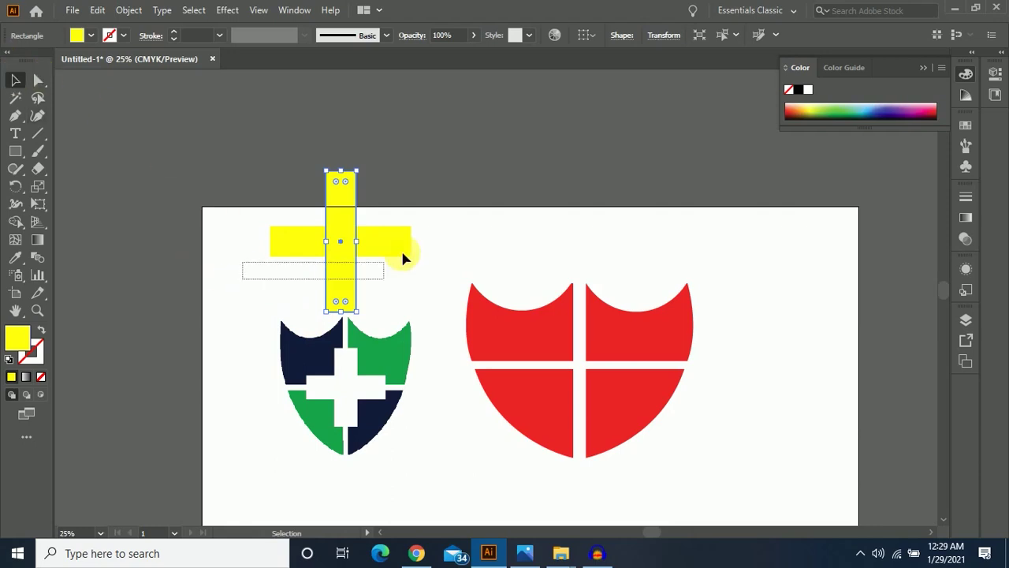
pyautogui.click(91, 35)
pyautogui.click(31, 62)
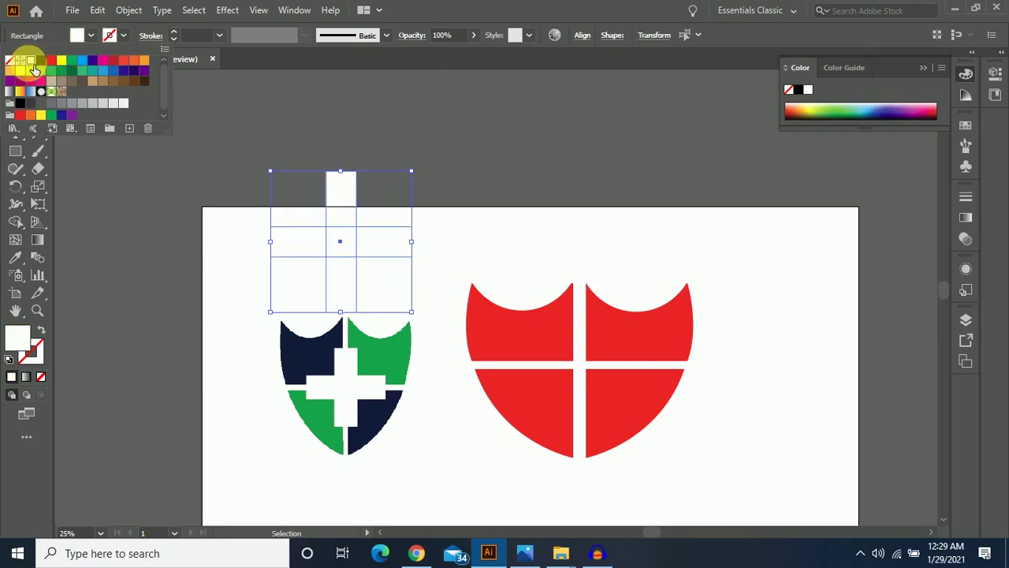
pyautogui.click(439, 234)
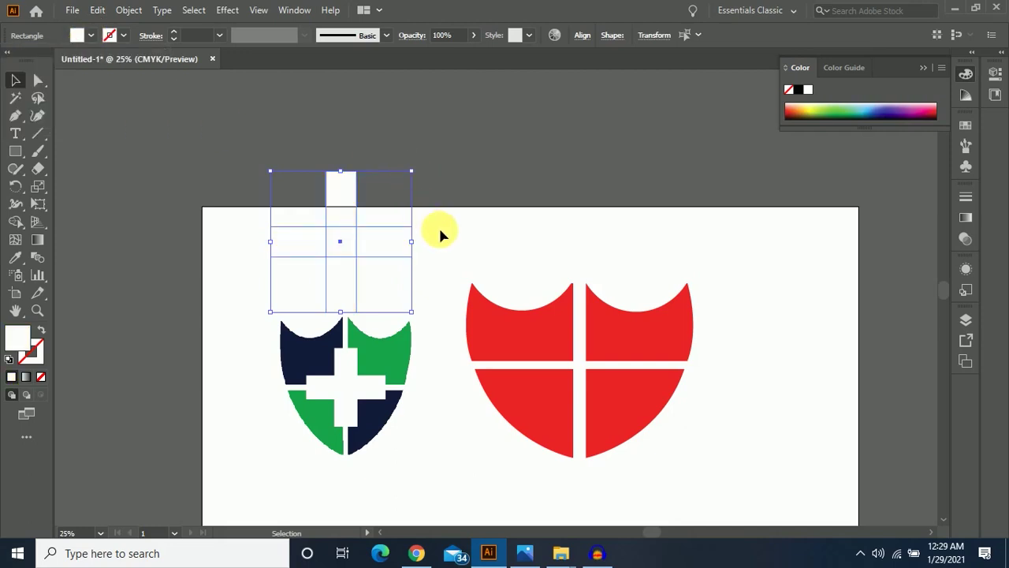
pyautogui.click(90, 35)
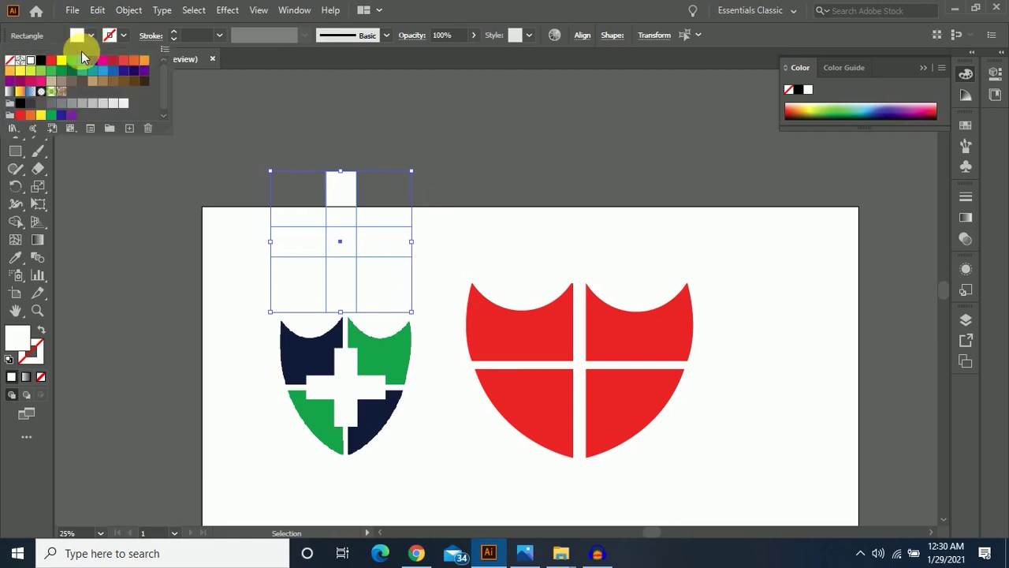
pyautogui.click(82, 60)
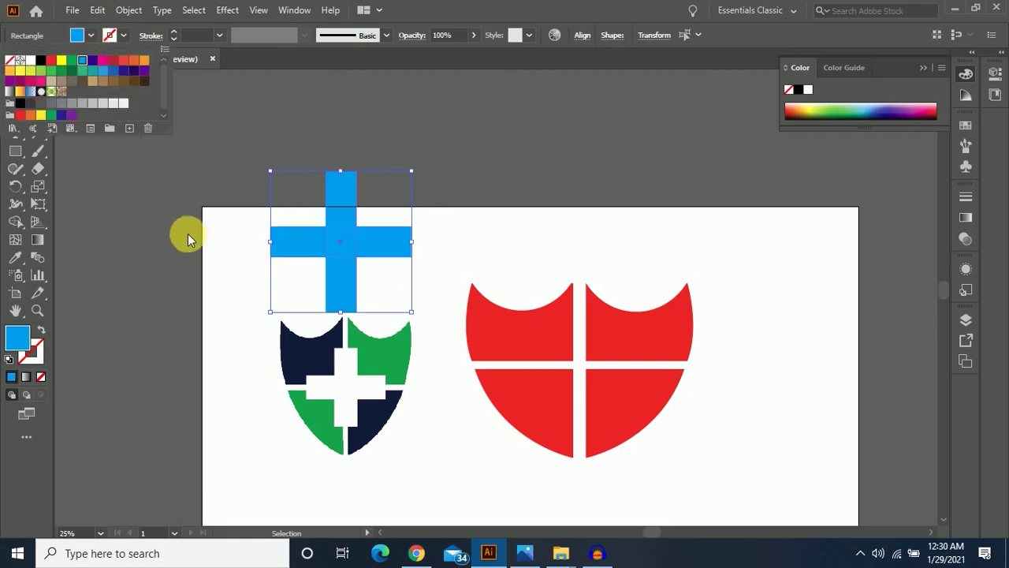
pyautogui.click(313, 247)
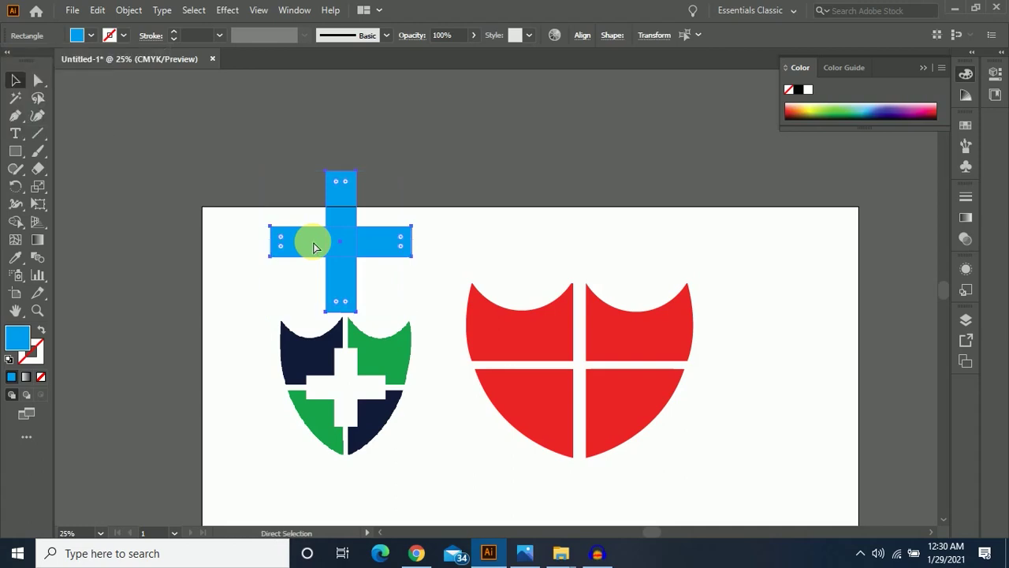
# Unite both bars with the Shape Builder, then move the cross onto the red shield's centre.
pyautogui.click(16, 223)
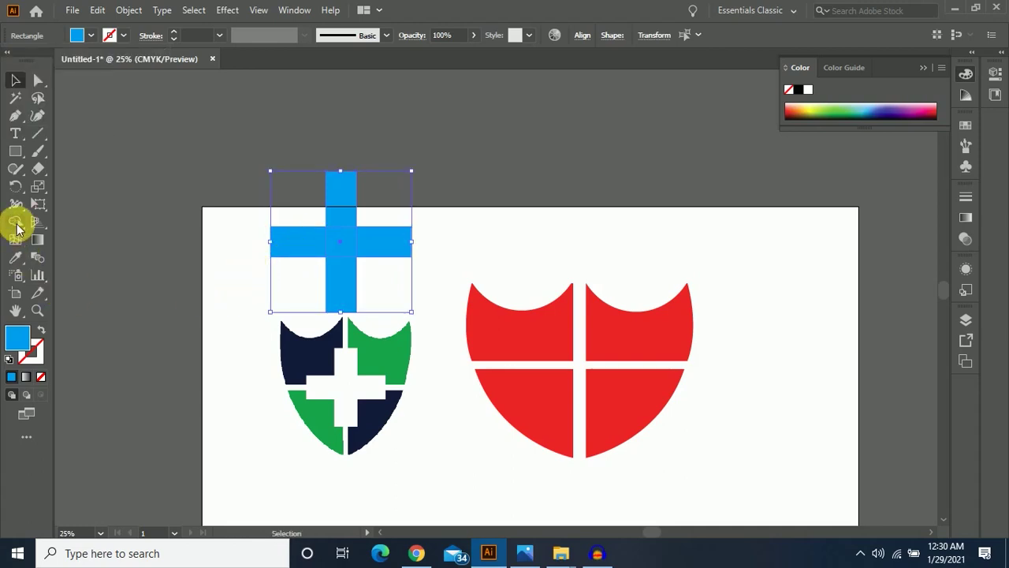
pyautogui.moveTo(339, 196); pyautogui.dragTo(349, 288)
pyautogui.moveTo(277, 237)
pyautogui.mouseDown()
pyautogui.moveTo(398, 250)
pyautogui.moveTo(281, 293)
pyautogui.mouseUp()
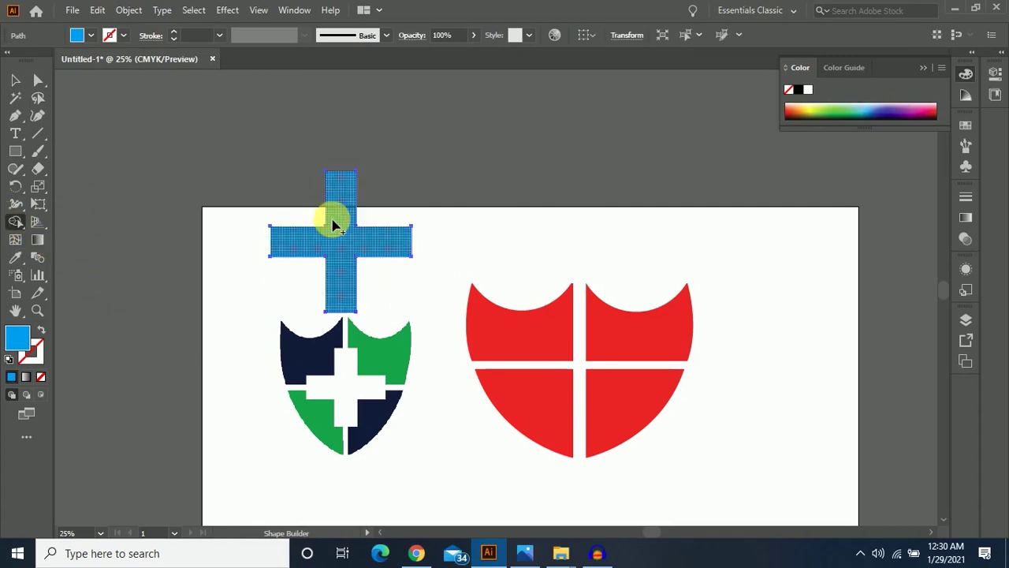
pyautogui.click(17, 87)
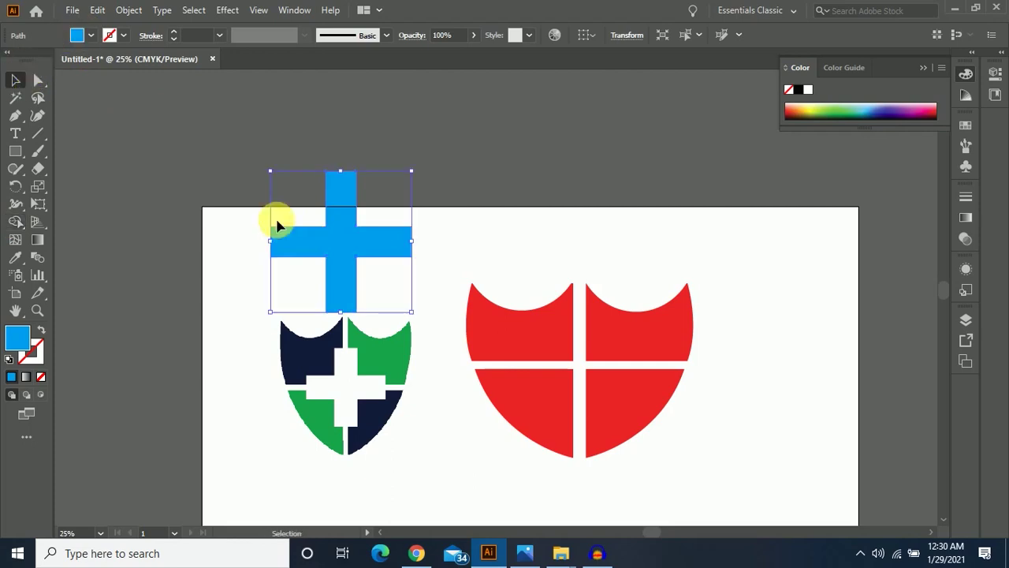
pyautogui.moveTo(338, 234)
pyautogui.mouseDown()
pyautogui.moveTo(564, 339)
pyautogui.moveTo(578, 376)
pyautogui.mouseUp()
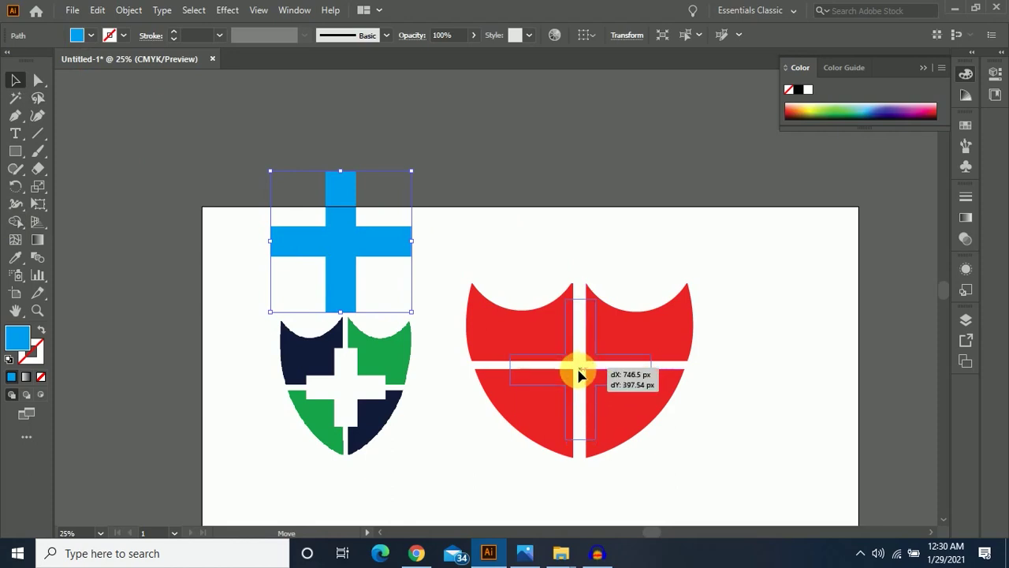
pyautogui.moveTo(580, 376); pyautogui.dragTo(580, 376)
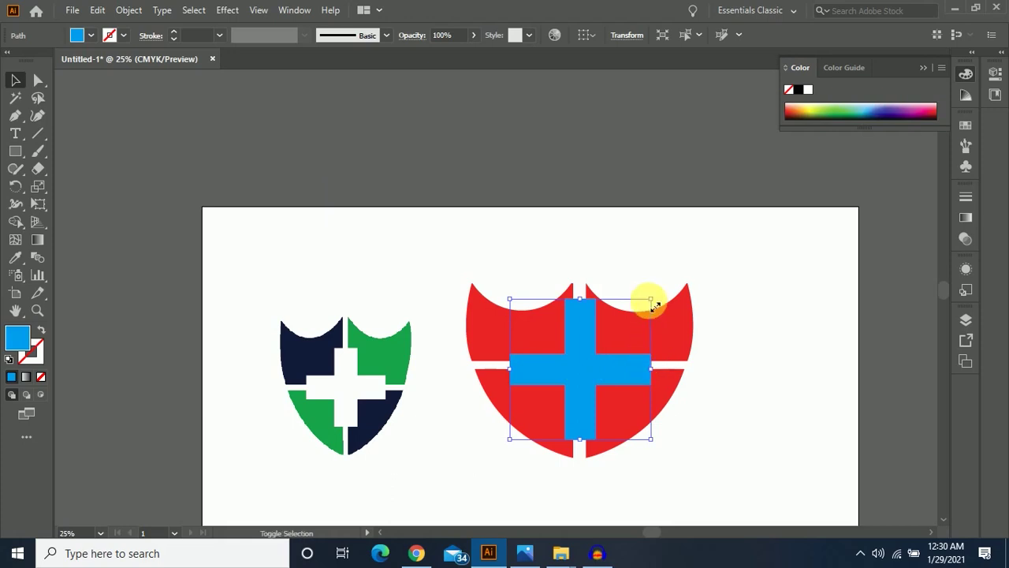
# Resize the cross to fit the shield, pulling in its top, bottom and side arms.
pyautogui.moveTo(651, 301)
pyautogui.mouseDown()
pyautogui.moveTo(639, 323)
pyautogui.moveTo(636, 315)
pyautogui.mouseUp()
pyautogui.moveTo(573, 380); pyautogui.dragTo(583, 366)
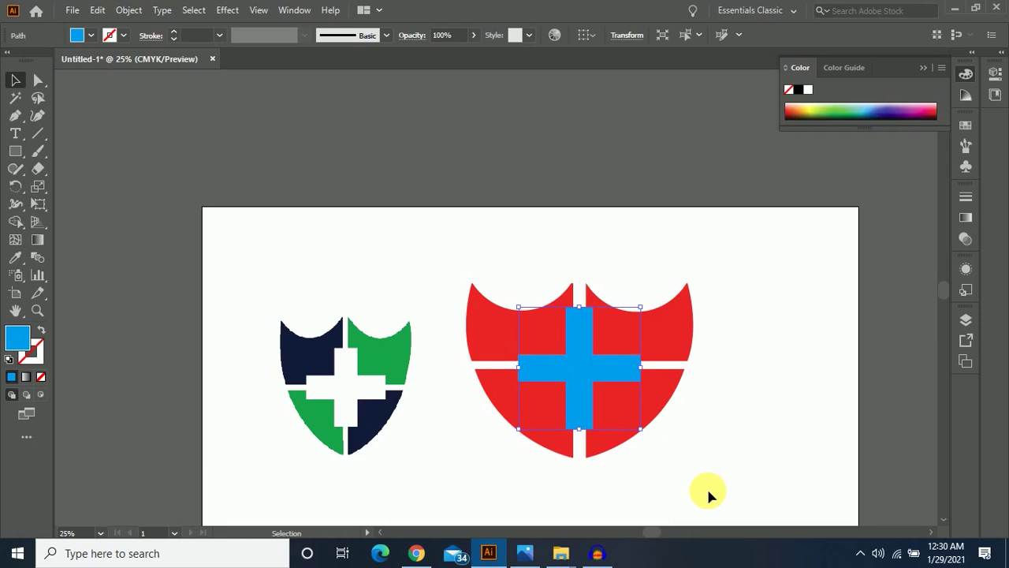
pyautogui.moveTo(579, 308); pyautogui.dragTo(579, 316)
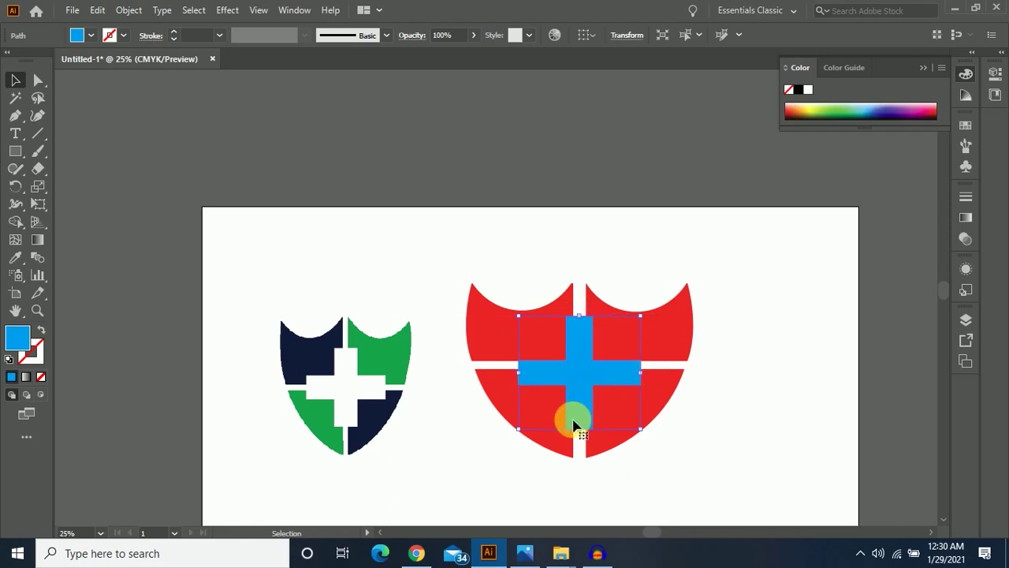
pyautogui.moveTo(580, 429); pyautogui.dragTo(581, 421)
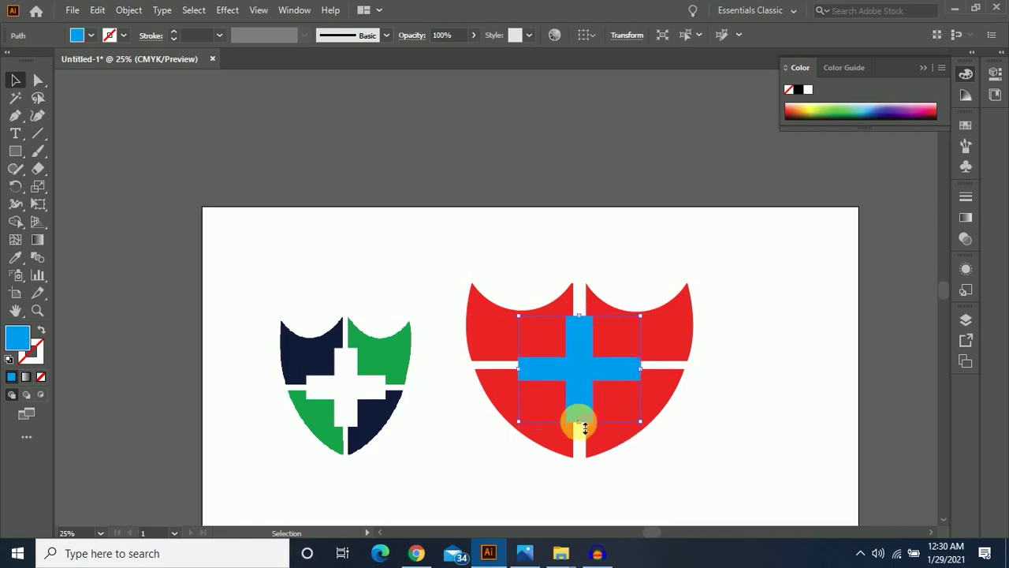
pyautogui.moveTo(640, 368); pyautogui.dragTo(646, 375)
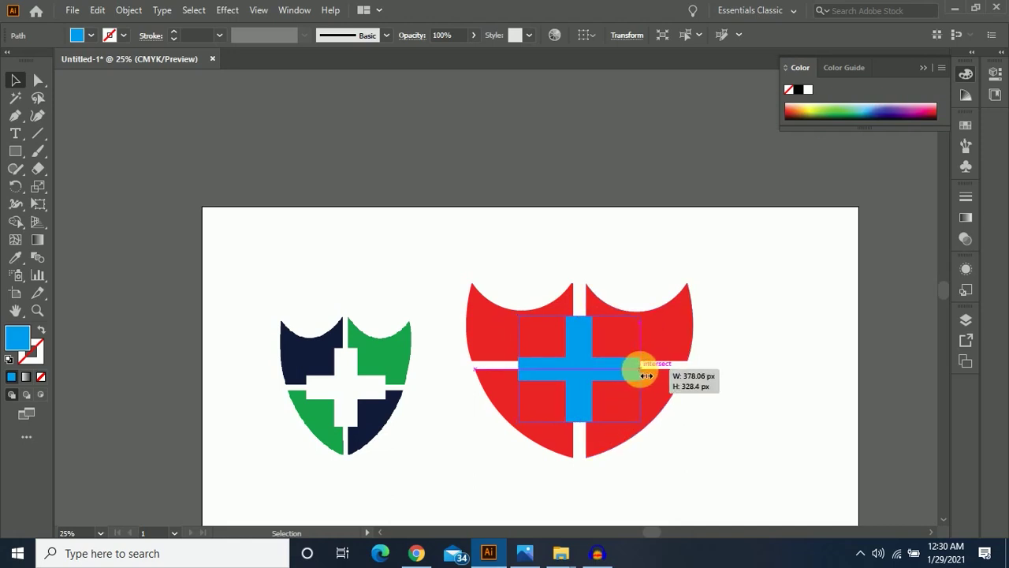
pyautogui.moveTo(644, 376); pyautogui.dragTo(638, 370)
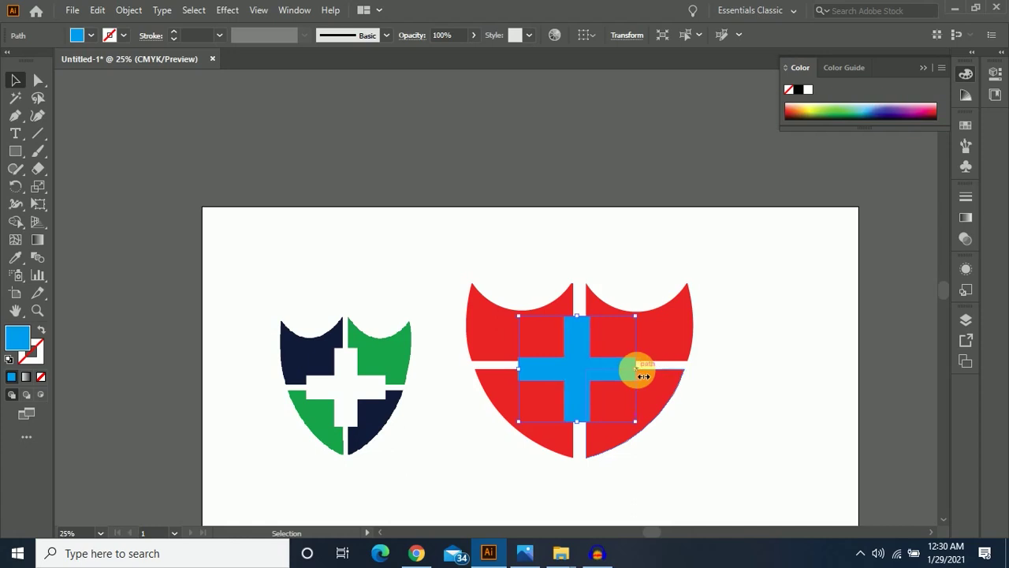
pyautogui.moveTo(516, 370); pyautogui.dragTo(524, 368)
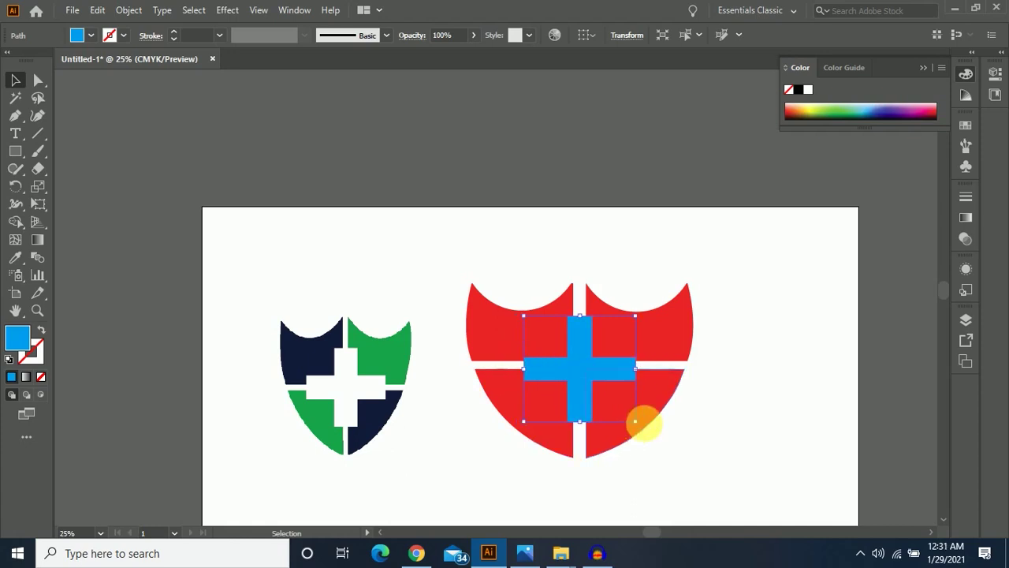
# Nudge the upper-right and upper-left red quarters up with the arrow key to align them.
pyautogui.click(690, 466)
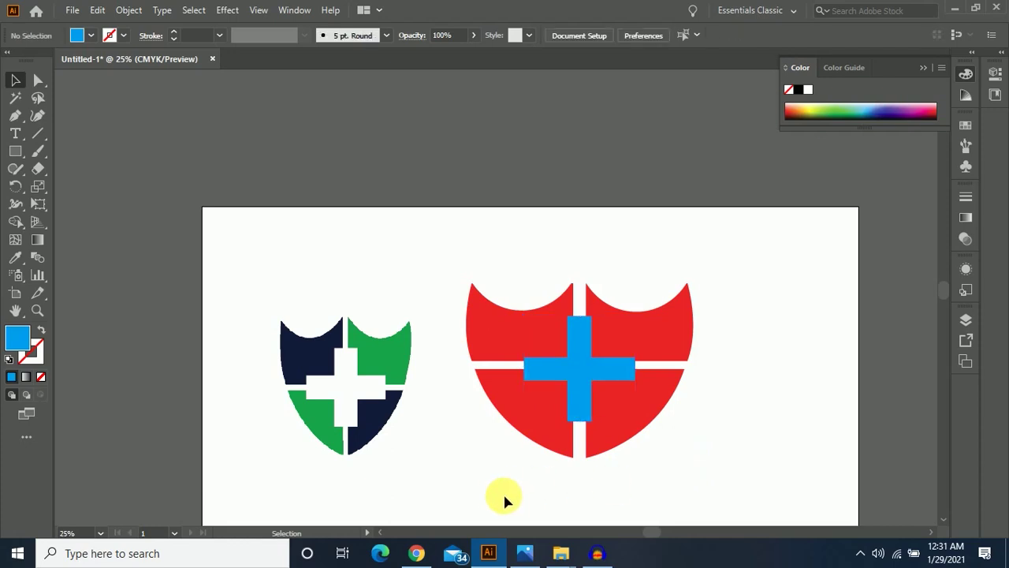
pyautogui.click(574, 366)
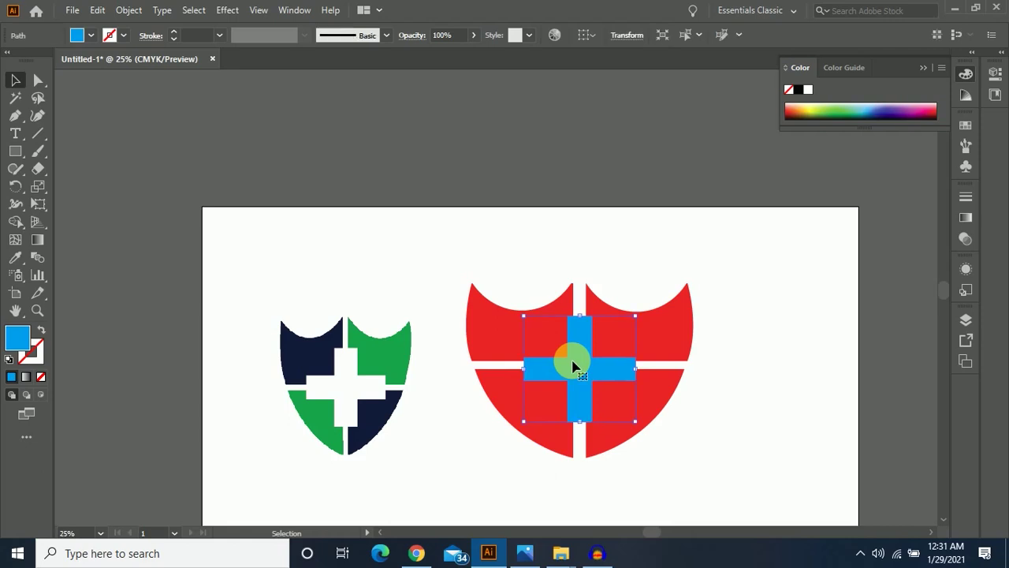
pyautogui.click(371, 376)
pyautogui.click(544, 358)
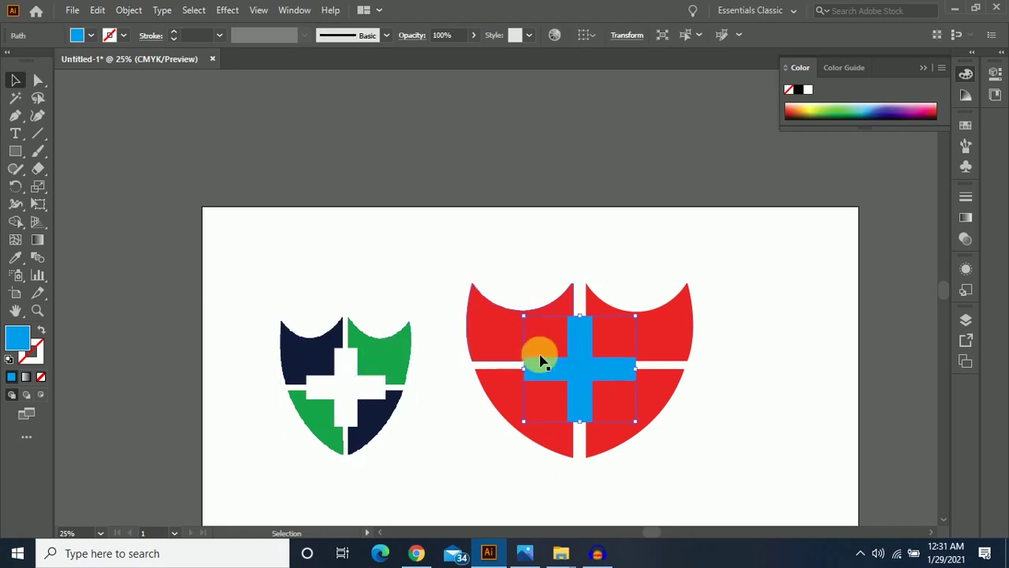
pyautogui.click(697, 450)
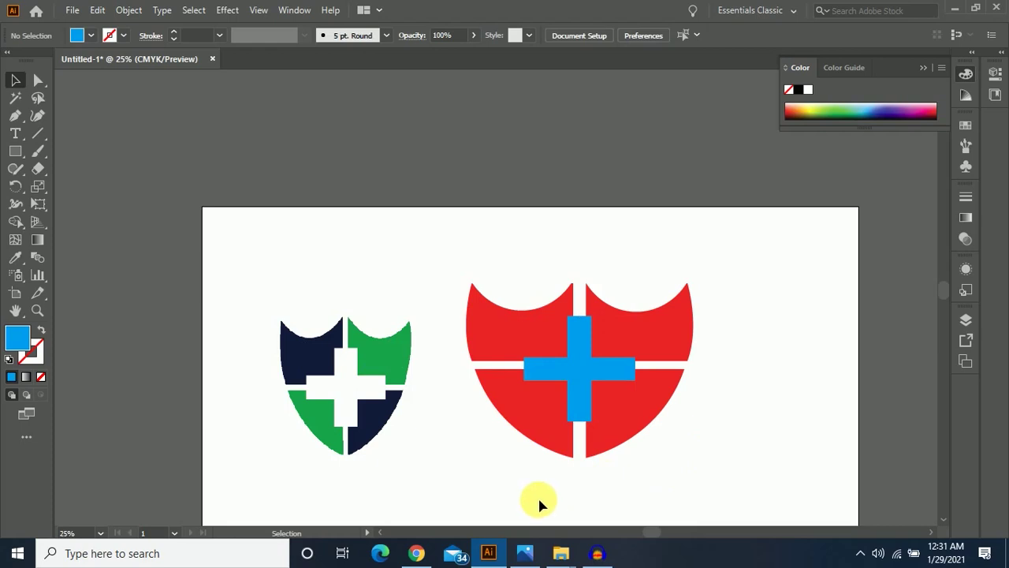
pyautogui.click(622, 325)
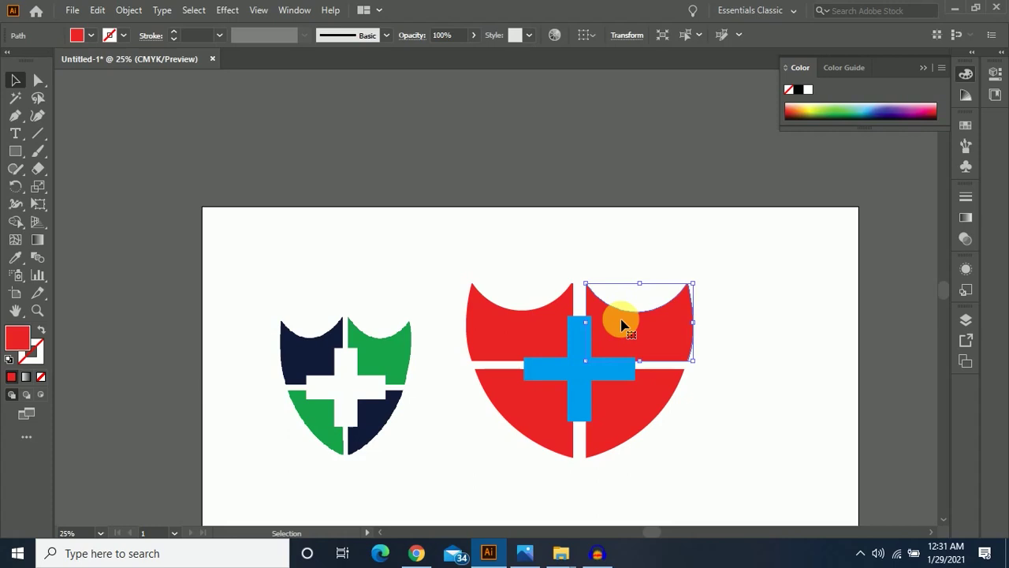
pyautogui.press('Up')
pyautogui.press('Up')
pyautogui.press('Up')
pyautogui.press('Up')
pyautogui.press('Up')
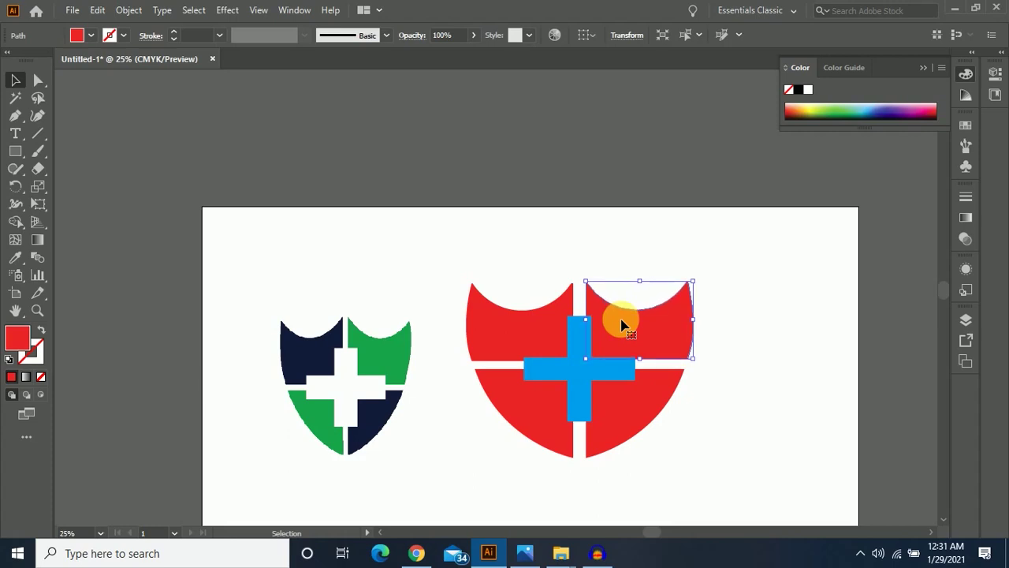
pyautogui.click(485, 340)
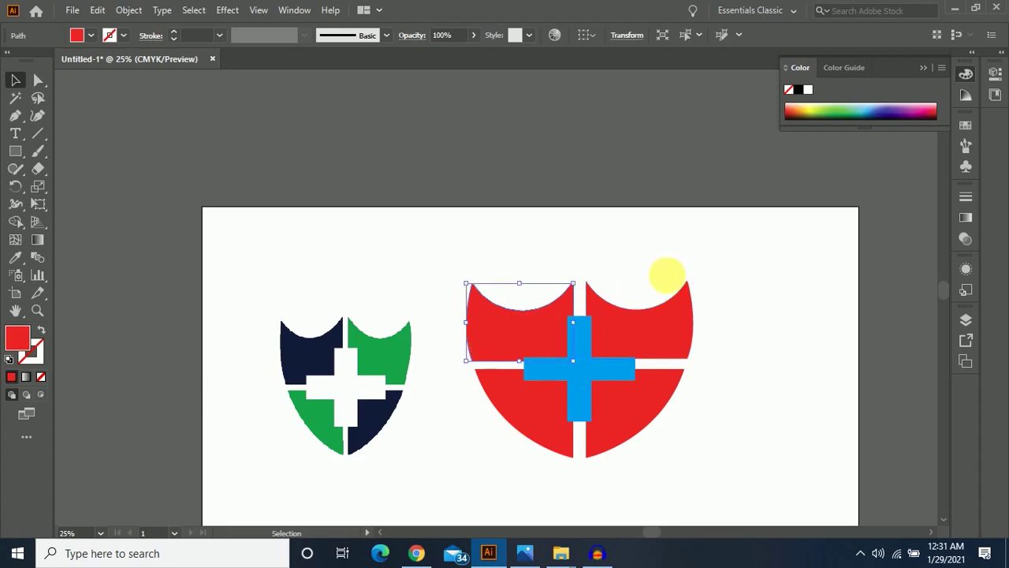
pyautogui.press('Up')
pyautogui.press('Up')
pyautogui.press('Up')
pyautogui.press('Up')
pyautogui.press('Up')
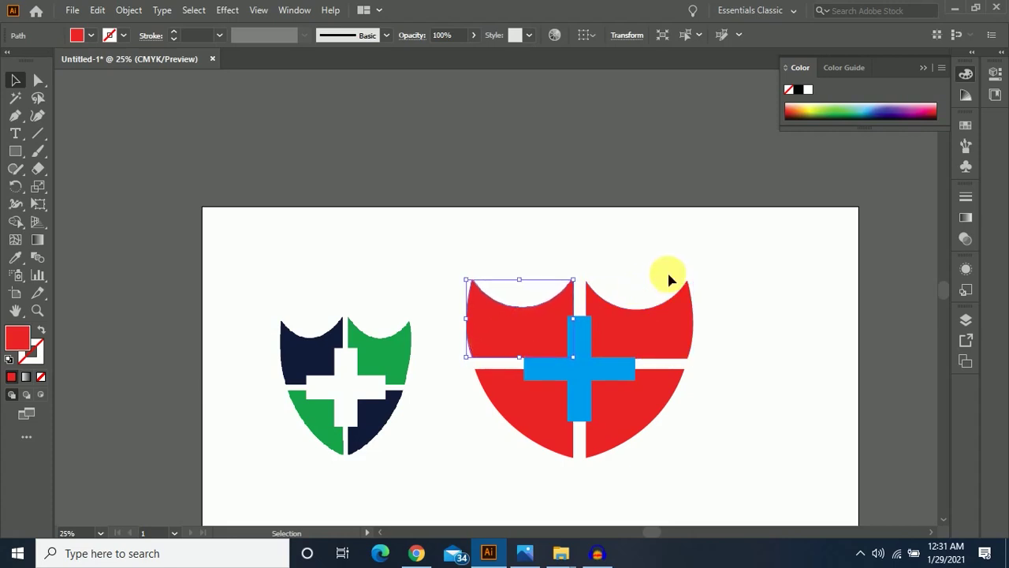
pyautogui.click(705, 463)
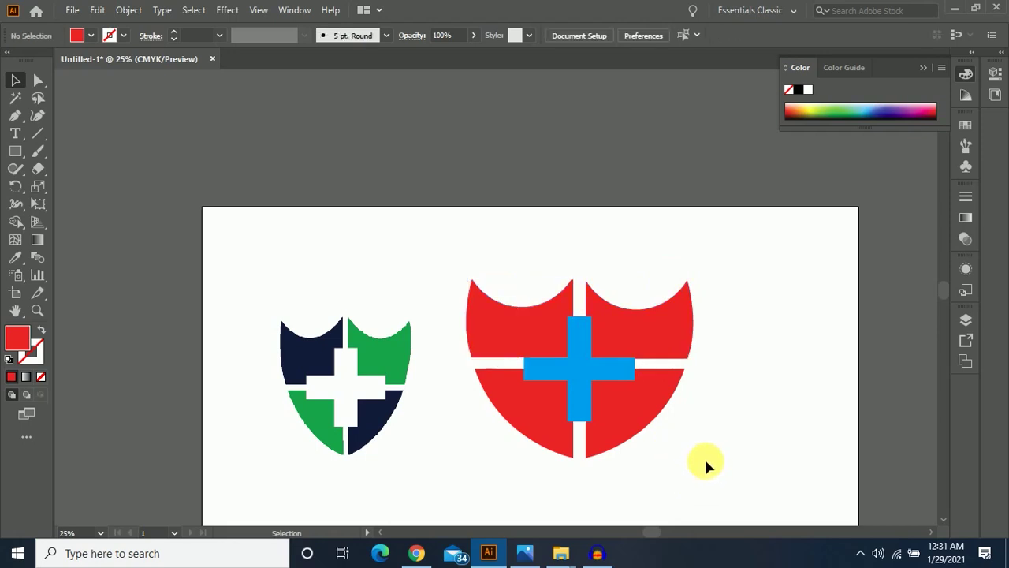
pyautogui.click(671, 339)
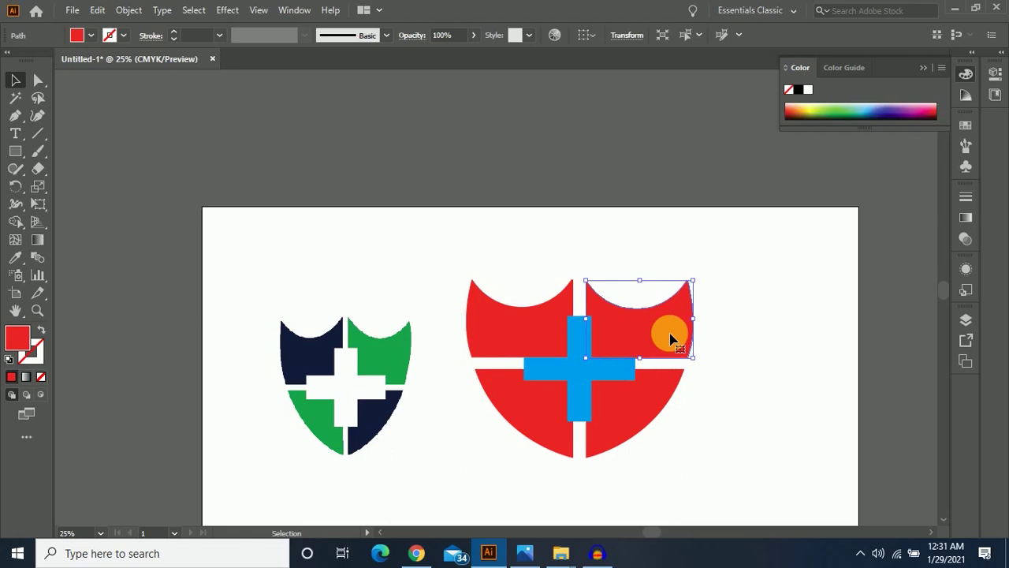
pyautogui.click(694, 494)
# Move the blue cross about 25 px higher and marquee-select the whole shield.
pyautogui.moveTo(549, 390); pyautogui.dragTo(575, 362)
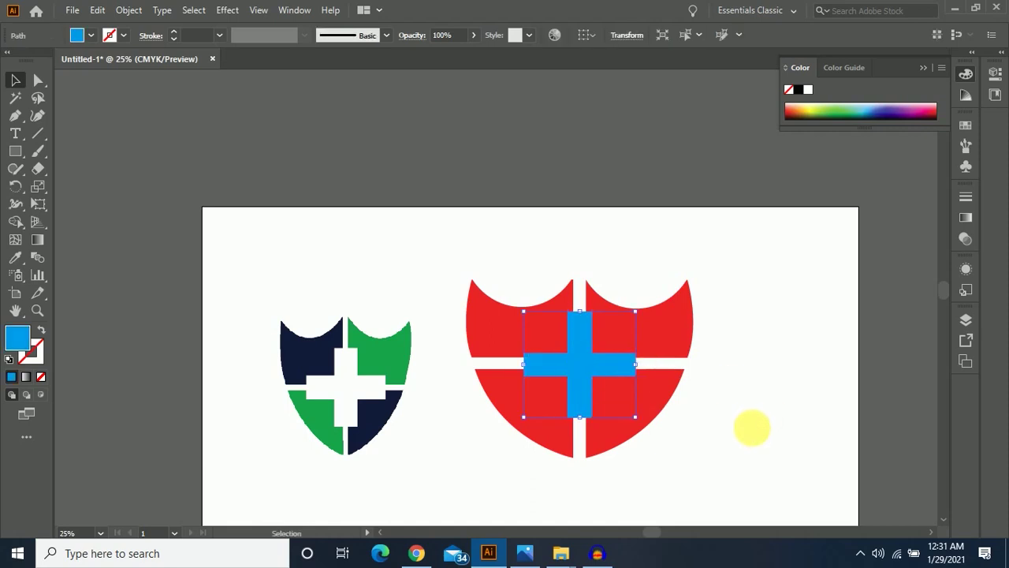
pyautogui.click(737, 435)
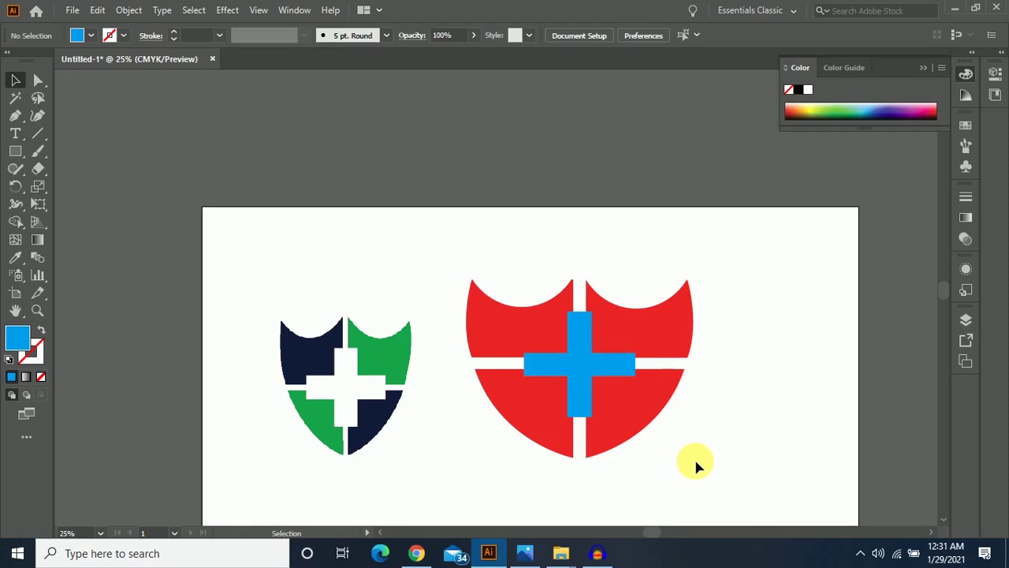
pyautogui.moveTo(443, 455); pyautogui.dragTo(709, 272)
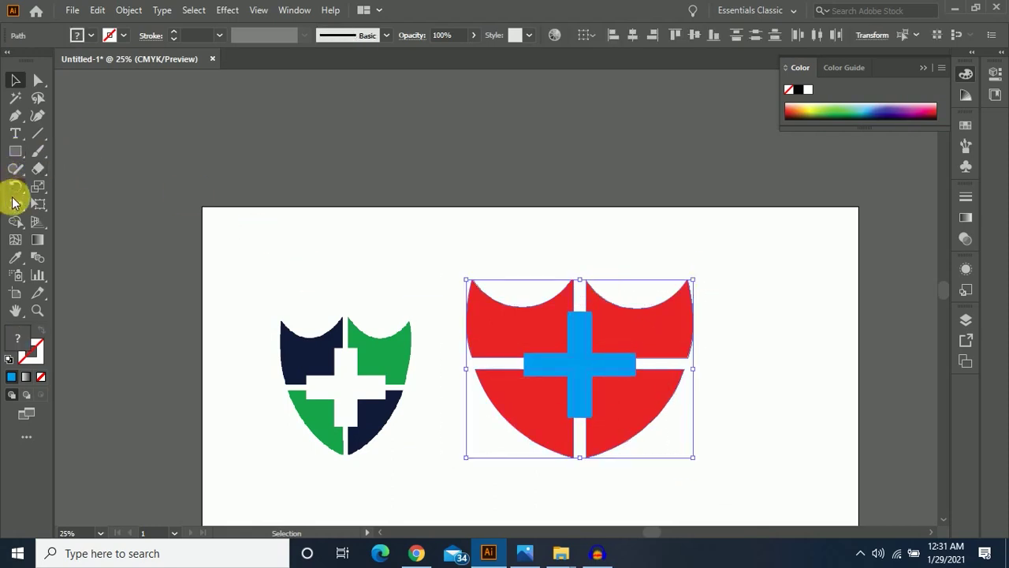
# Merge the overlapping cross parts into one shape with the Shape Builder.
pyautogui.click(14, 224)
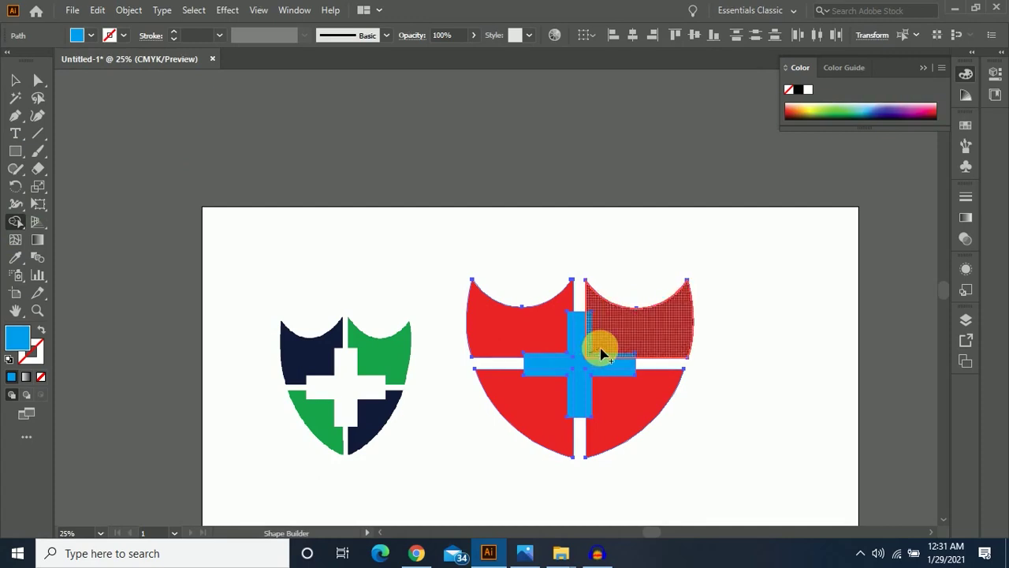
pyautogui.moveTo(601, 355); pyautogui.dragTo(581, 375)
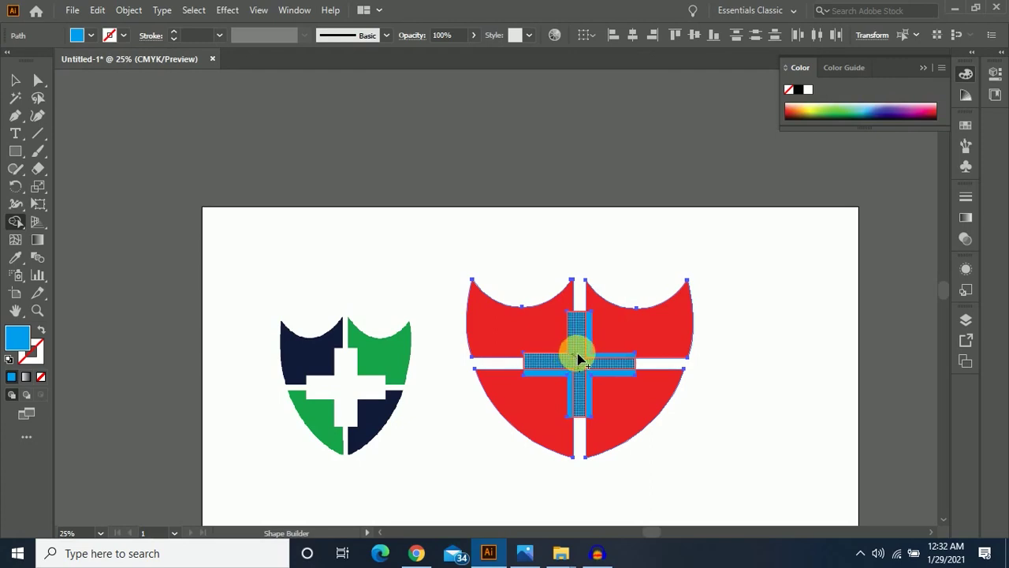
pyautogui.click(582, 359)
pyautogui.click(588, 359)
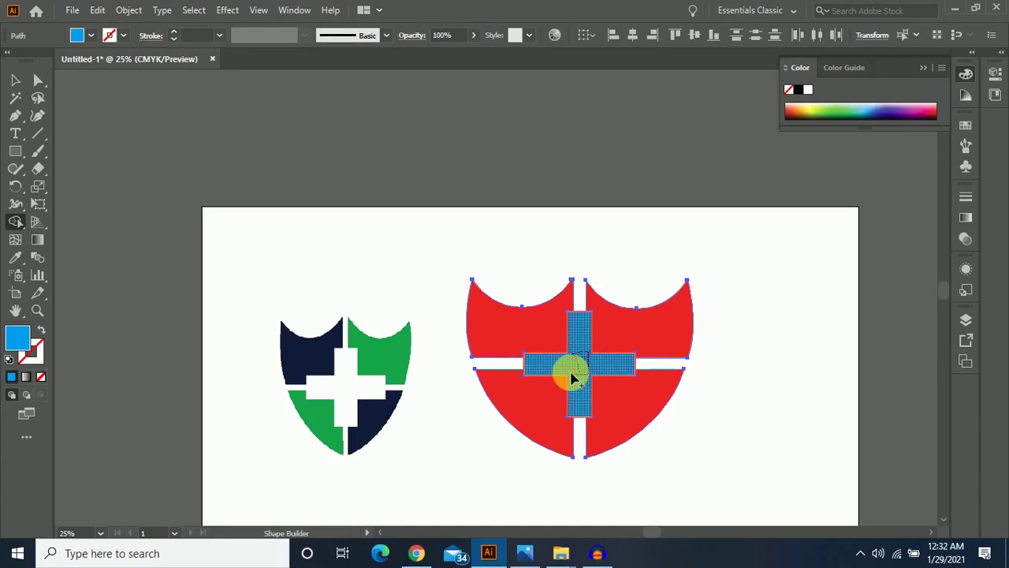
pyautogui.click(574, 378)
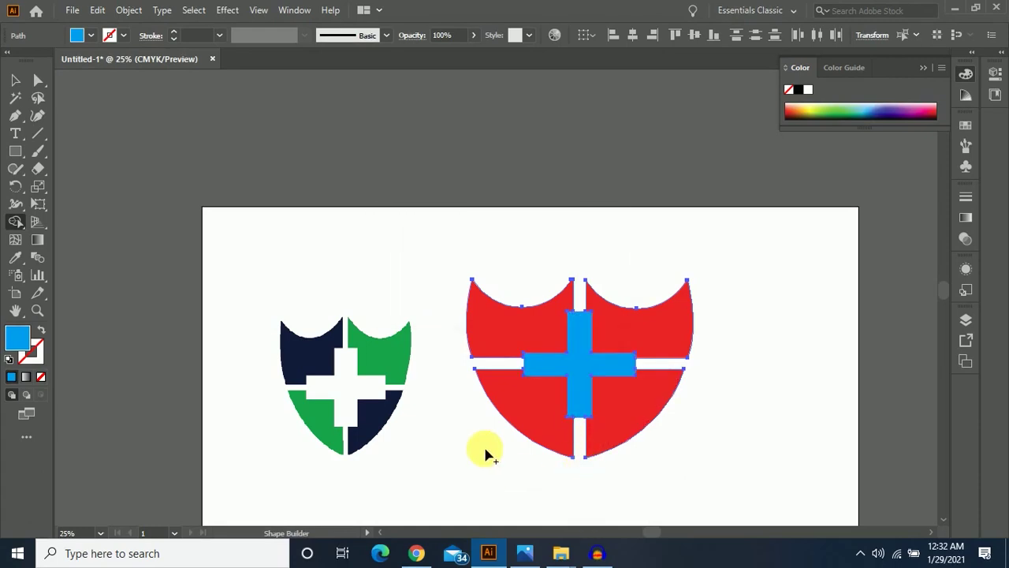
# Drag each red quarter aside to check they stay separate, then undo the moves.
pyautogui.click(15, 82)
pyautogui.click(392, 241)
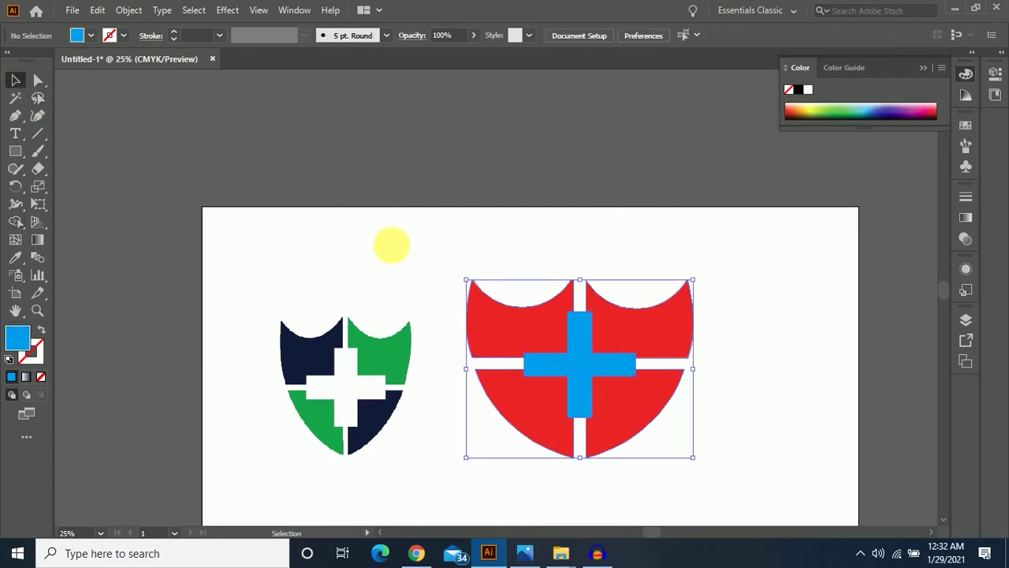
pyautogui.moveTo(487, 313); pyautogui.dragTo(400, 268)
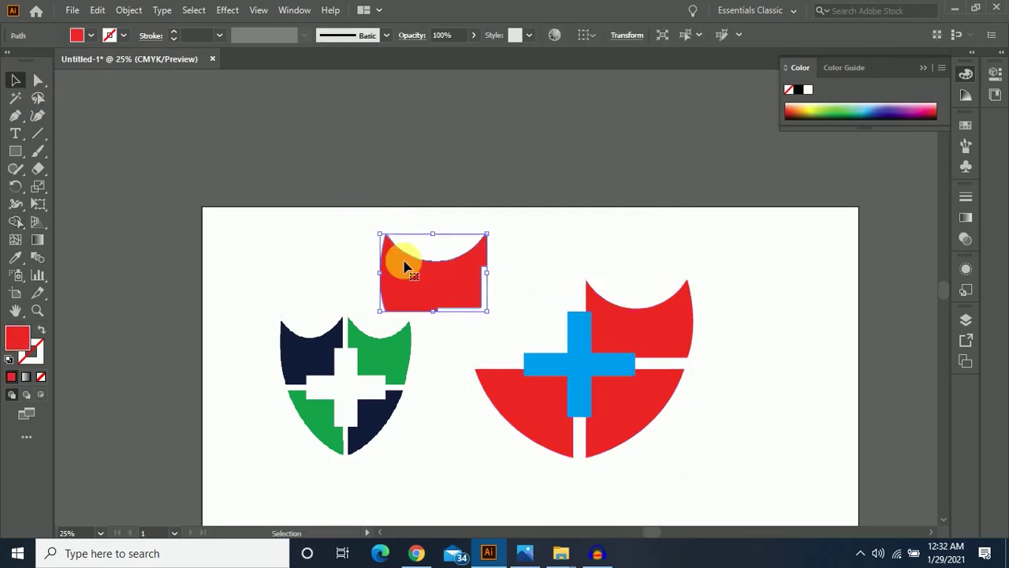
pyautogui.moveTo(640, 309); pyautogui.dragTo(697, 253)
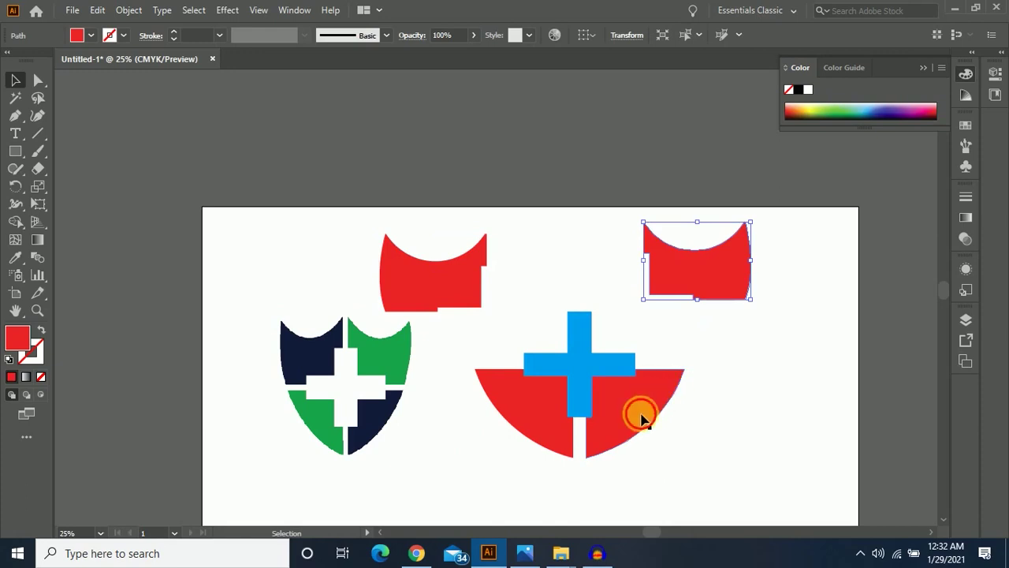
pyautogui.moveTo(640, 417); pyautogui.dragTo(657, 477)
pyautogui.moveTo(524, 428); pyautogui.dragTo(487, 446)
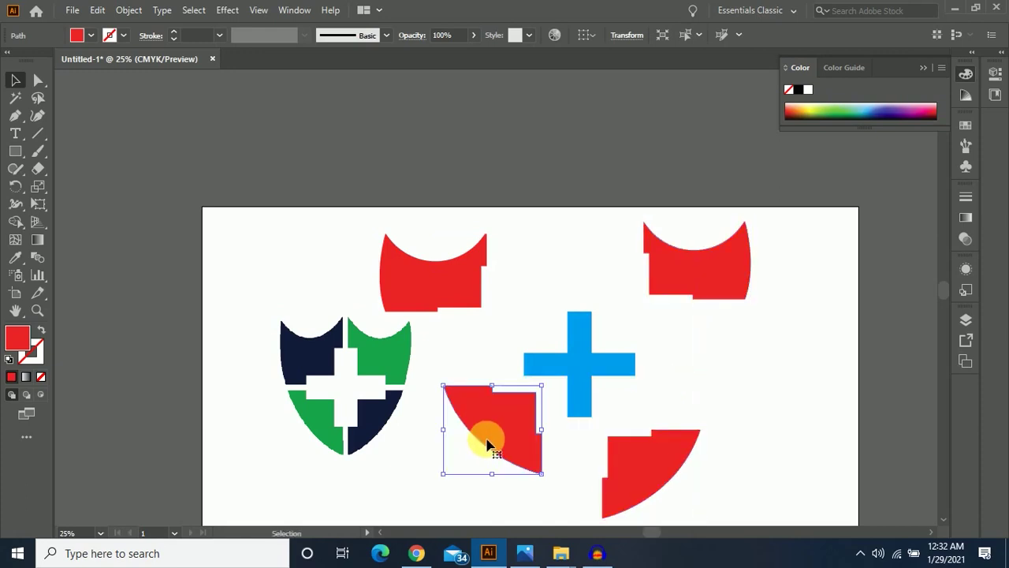
pyautogui.hotkey('ctrl', 'z')
pyautogui.hotkey('ctrl', 'z')
pyautogui.hotkey('ctrl', 'z')
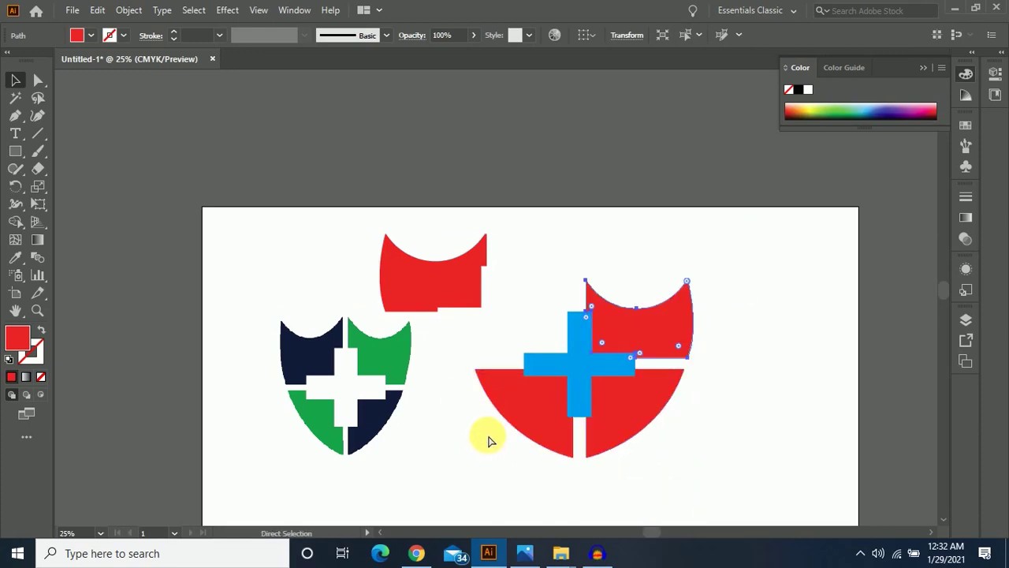
pyautogui.hotkey('ctrl', 'z')
pyautogui.click(475, 465)
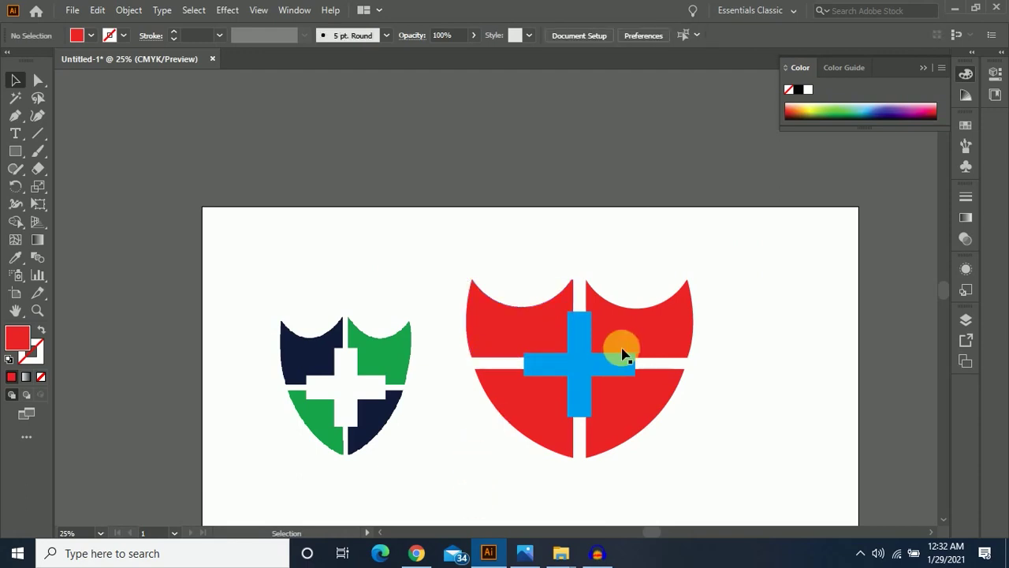
pyautogui.click(581, 365)
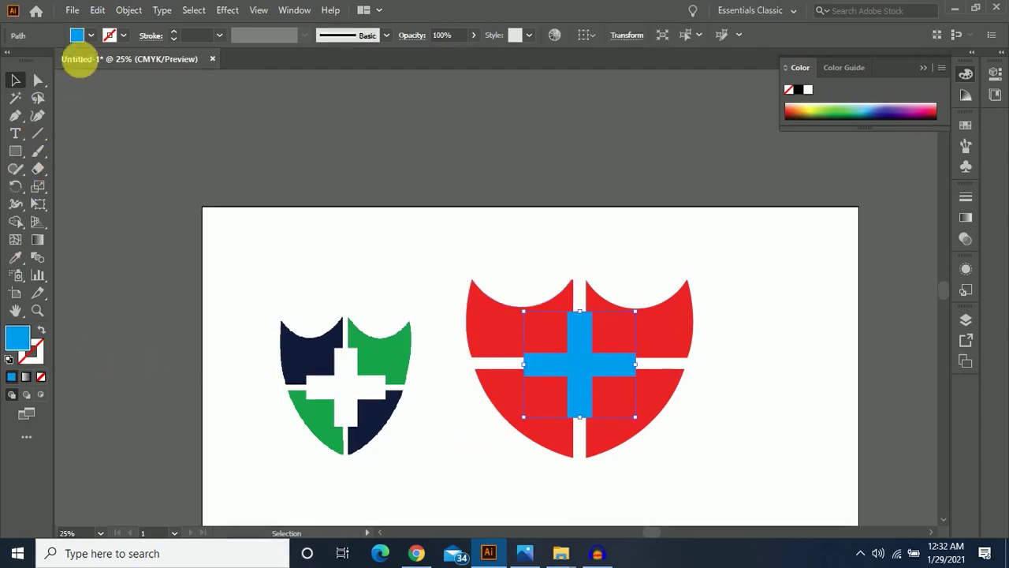
# Fill the cross White, then select the upper-left and lower-right red quarters.
pyautogui.click(76, 35)
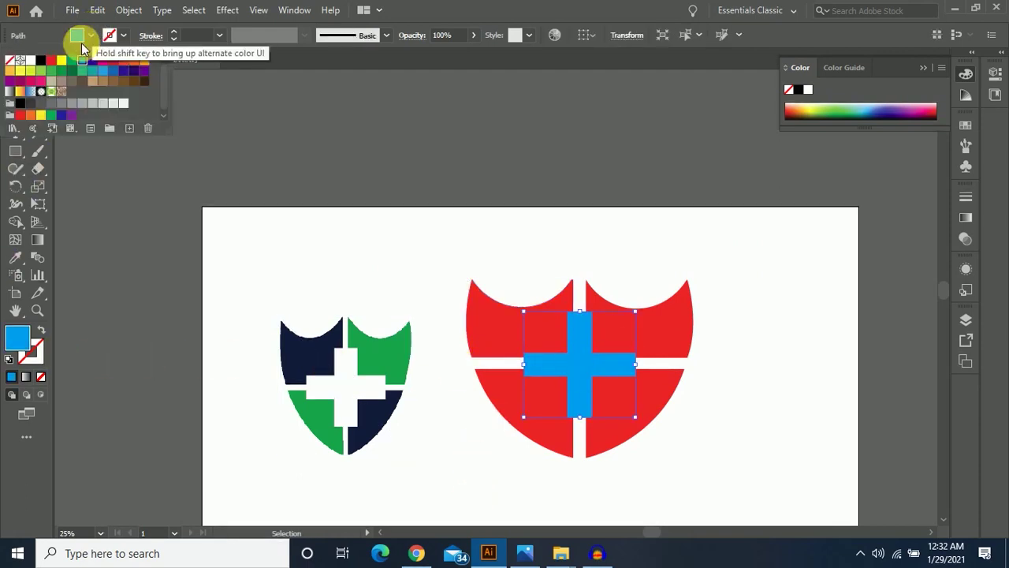
pyautogui.click(18, 61)
pyautogui.click(400, 231)
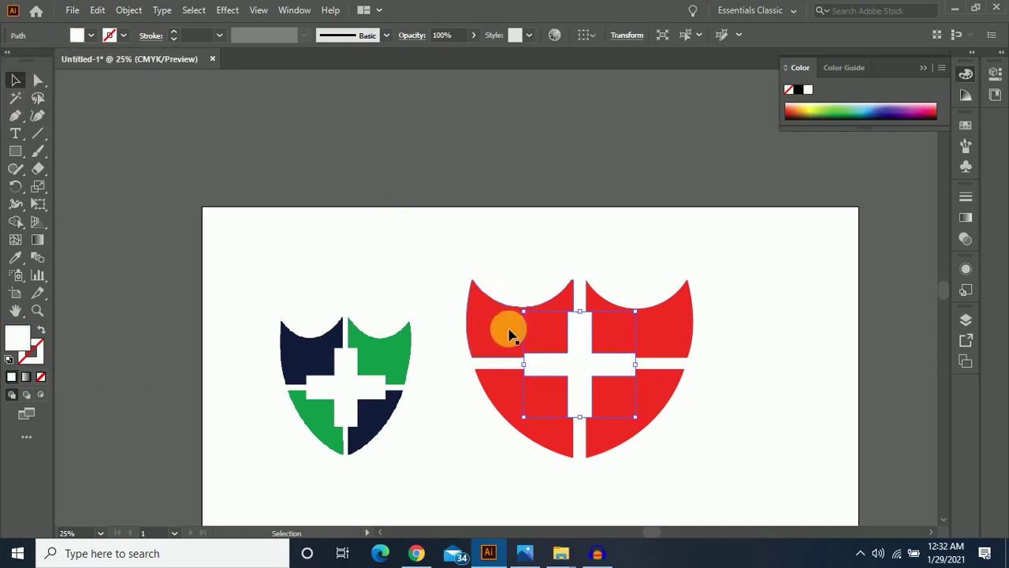
pyautogui.click(544, 256)
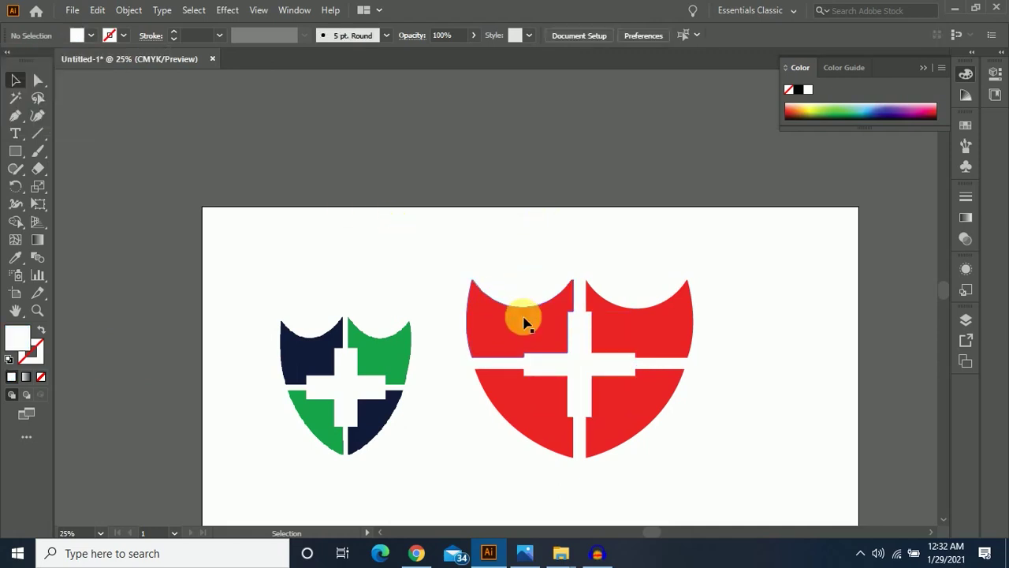
pyautogui.click(524, 322)
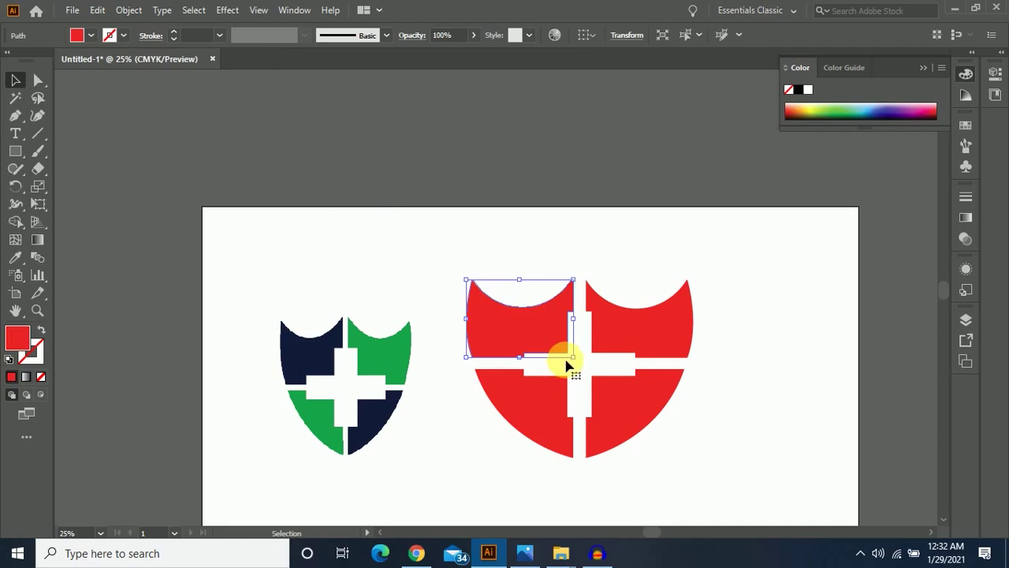
pyautogui.keyDown('shift'); pyautogui.click(628, 422); pyautogui.keyUp('shift')
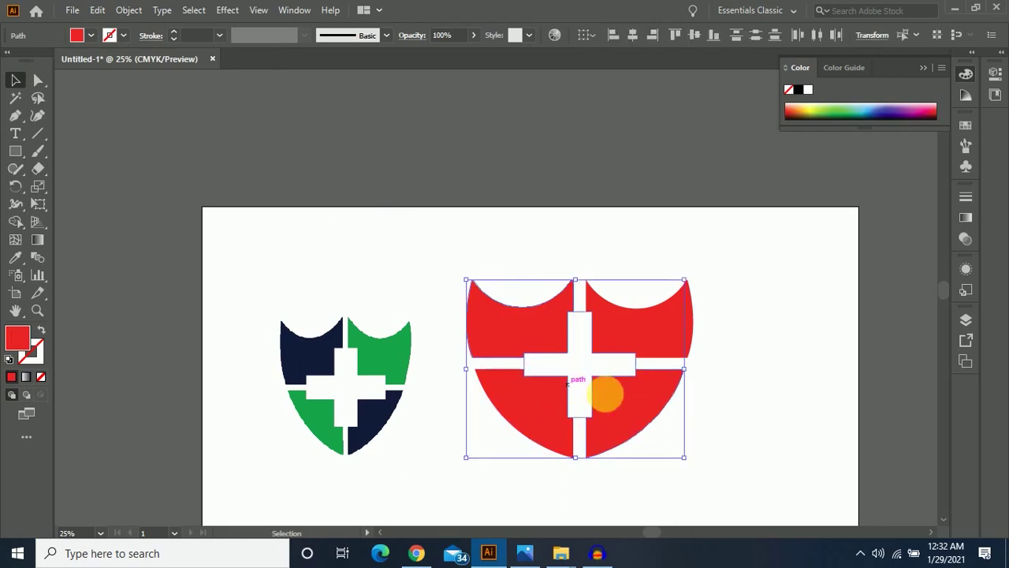
# Eyedropper the reference shield's navy onto the upper-left and lower-right quarters.
pyautogui.click(12, 261)
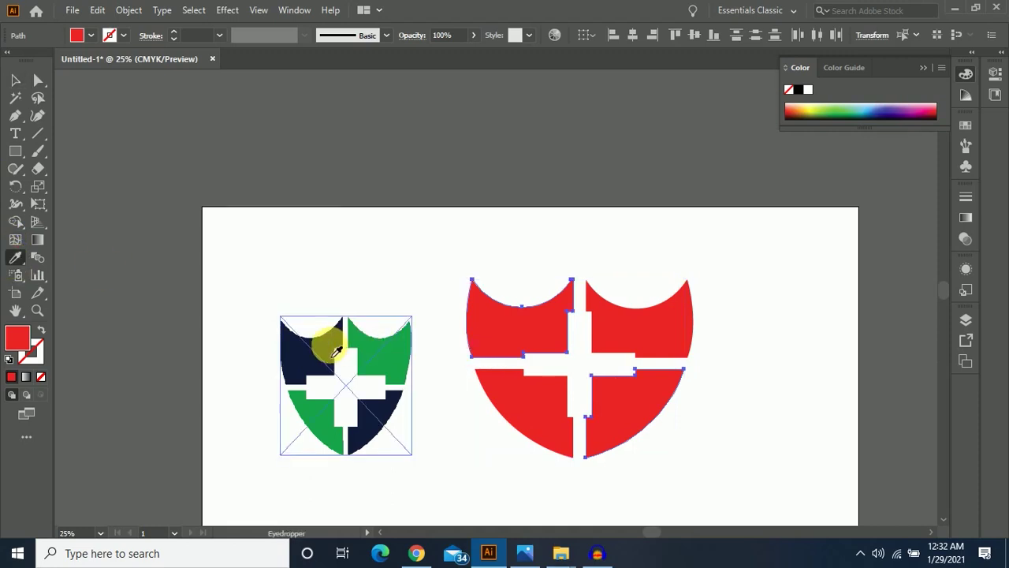
pyautogui.click(331, 355)
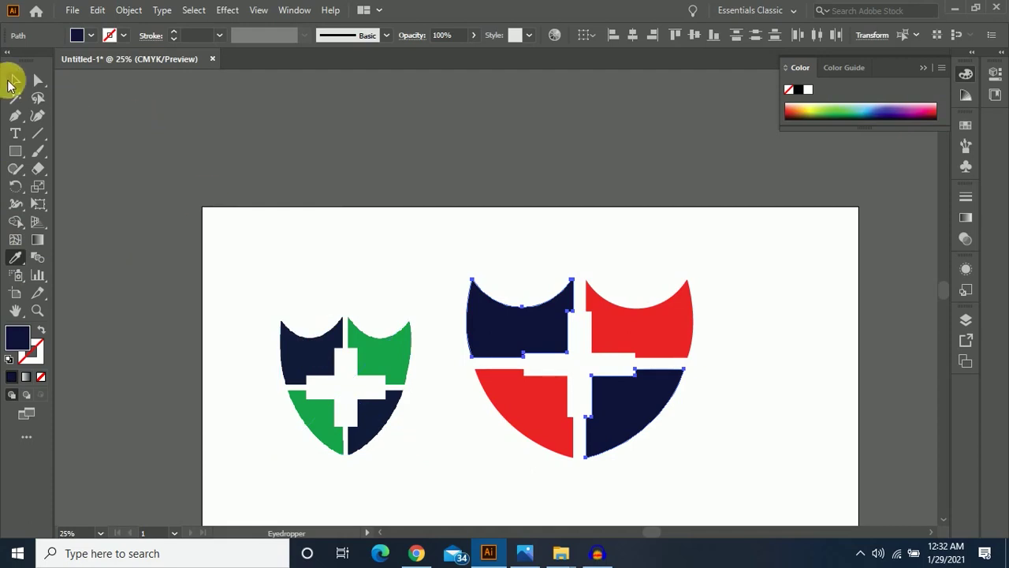
pyautogui.click(14, 79)
pyautogui.click(297, 249)
pyautogui.click(334, 353)
pyautogui.click(131, 185)
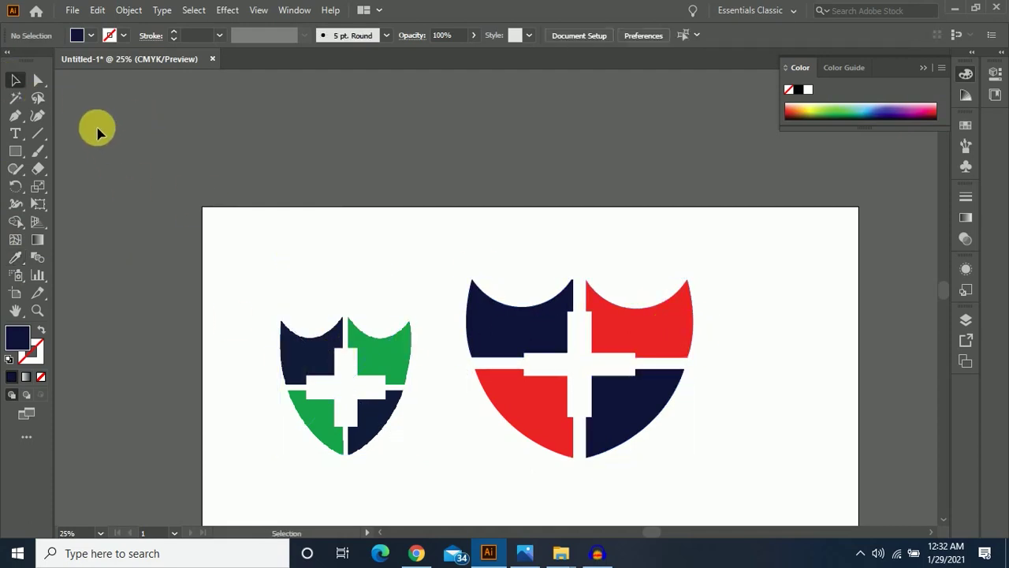
# Eyedropper the reference's green onto the top-right and lower-left quarters, then deselect.
pyautogui.click(658, 324)
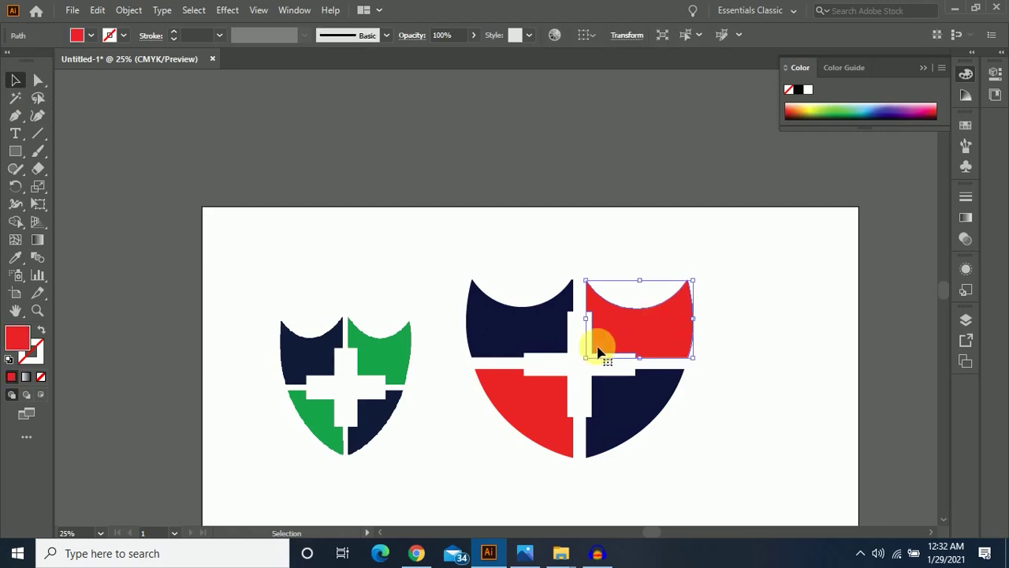
pyautogui.keyDown('shift'); pyautogui.click(536, 398); pyautogui.keyUp('shift')
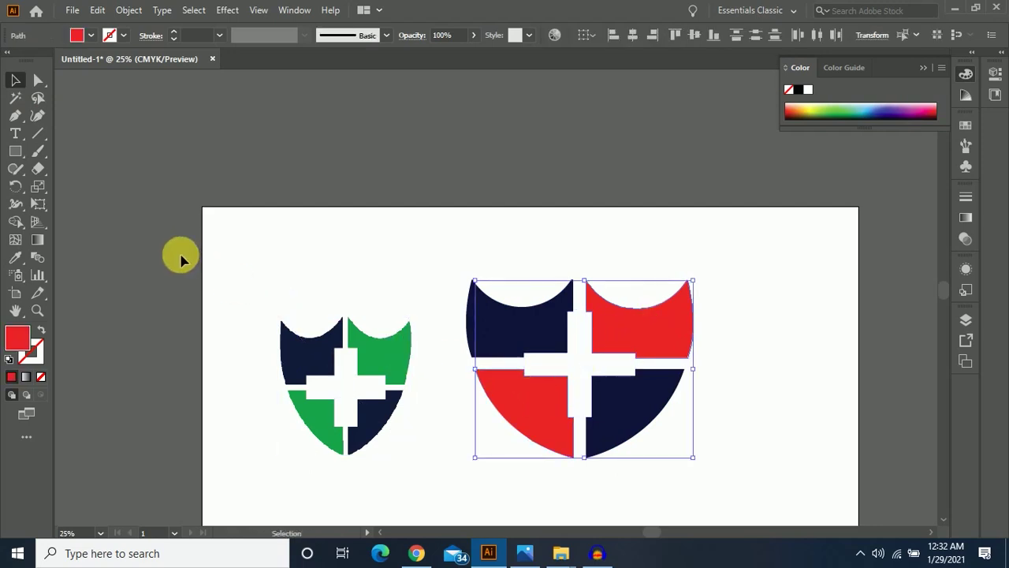
pyautogui.click(14, 257)
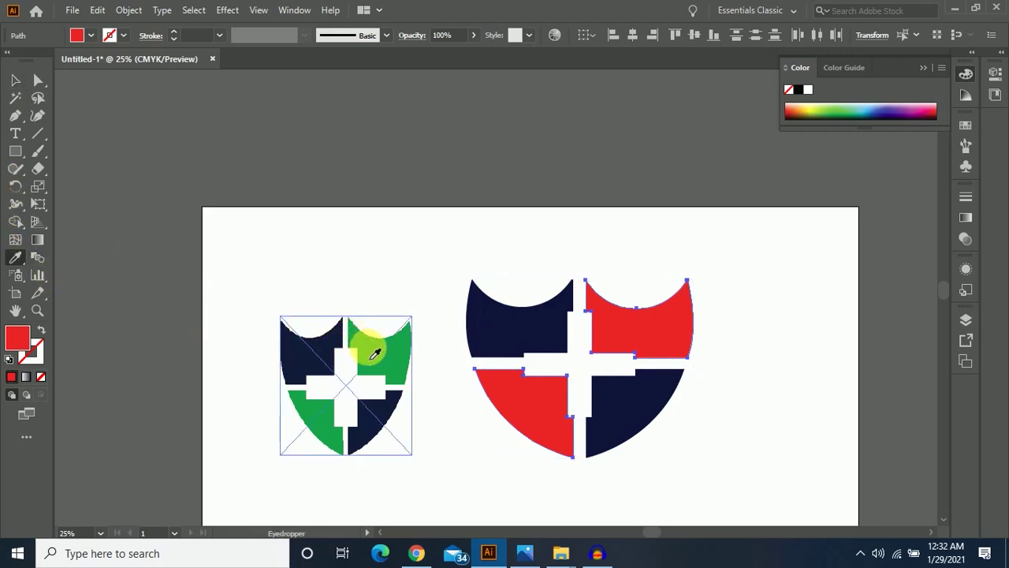
pyautogui.click(374, 359)
pyautogui.click(15, 82)
pyautogui.click(453, 304)
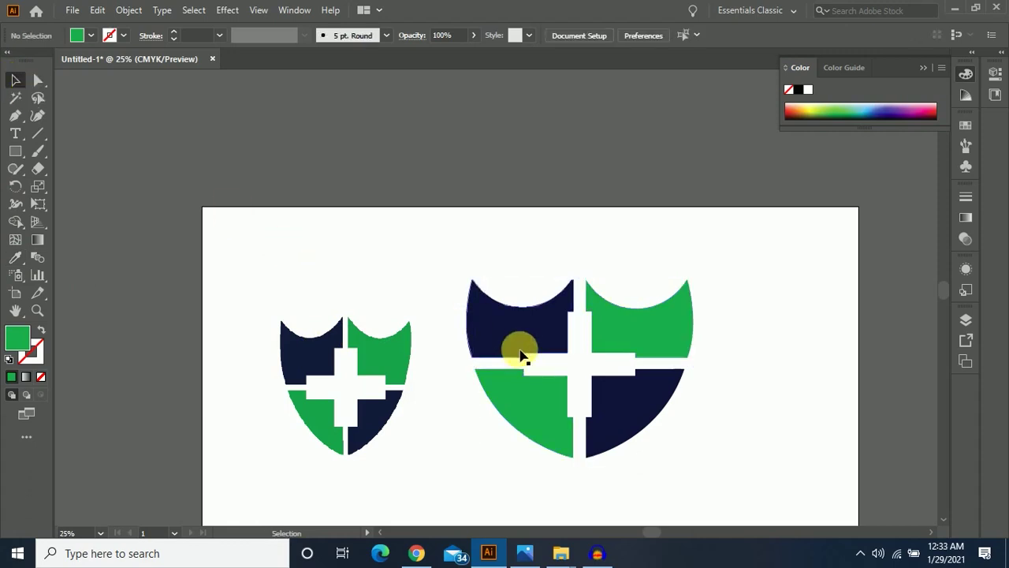
# Narrow the recreated shield by dragging its left-middle handle inward.
pyautogui.moveTo(491, 428); pyautogui.dragTo(699, 315)
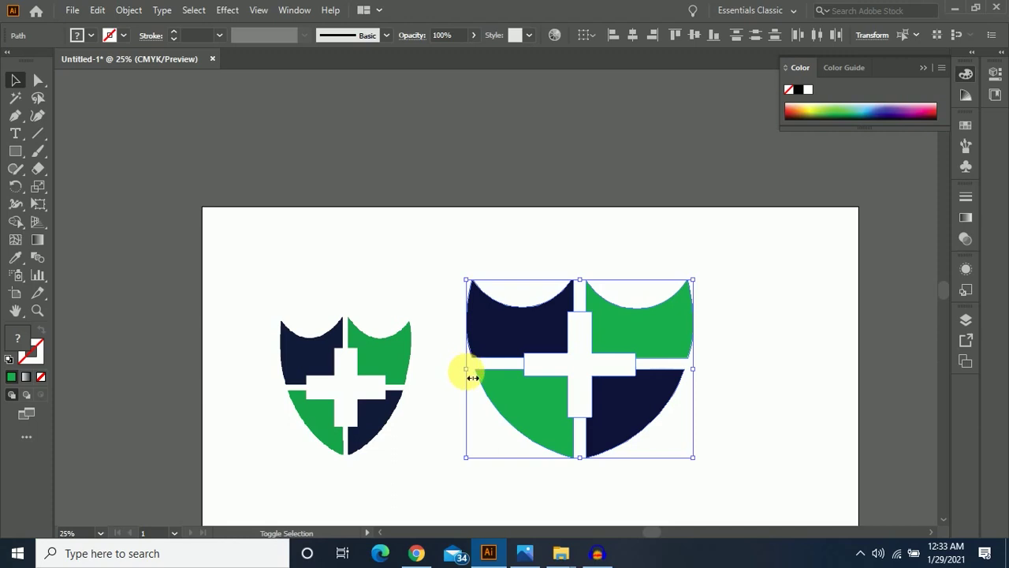
pyautogui.moveTo(470, 375)
pyautogui.mouseDown()
pyautogui.moveTo(556, 372)
pyautogui.moveTo(474, 376)
pyautogui.mouseUp()
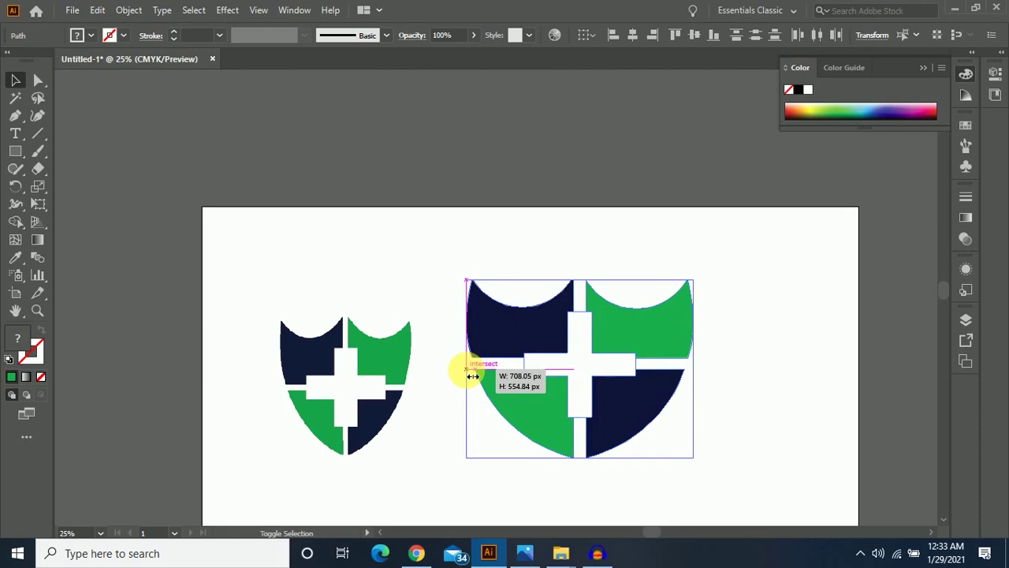
pyautogui.moveTo(472, 376); pyautogui.dragTo(511, 371)
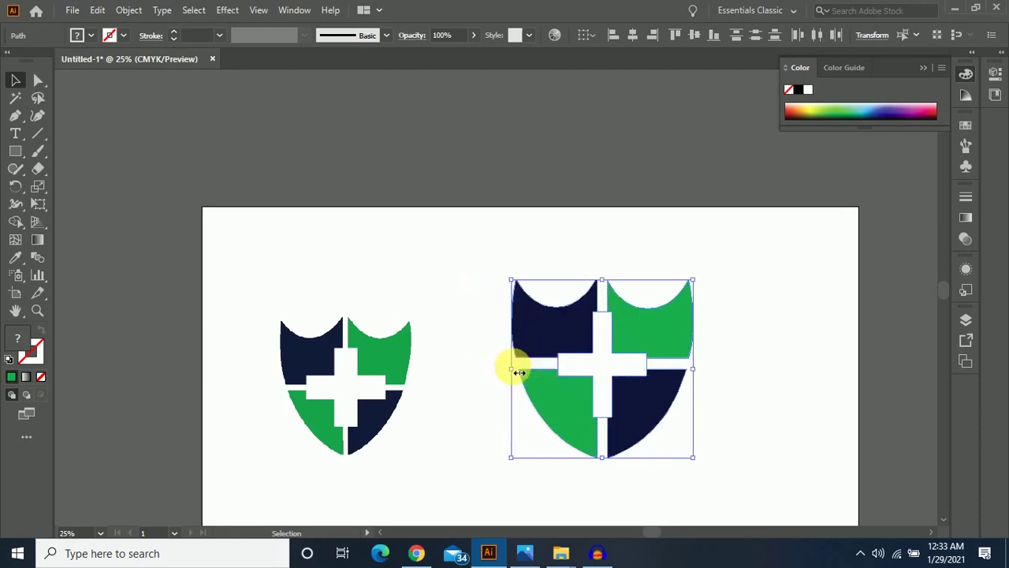
pyautogui.click(772, 426)
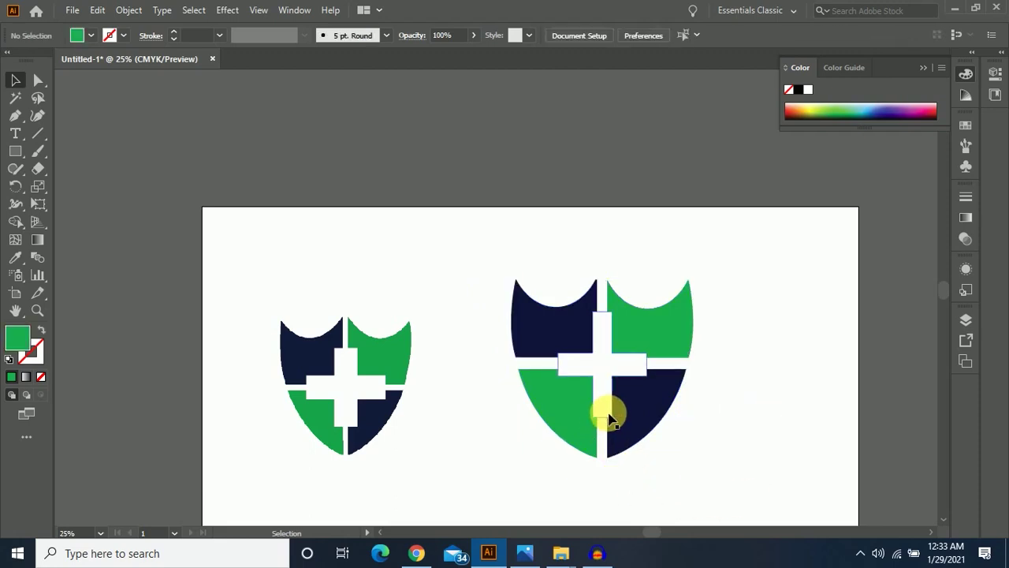
# Try stretching the bottom-right navy quadrant downward, then undo it.
pyautogui.click(619, 446)
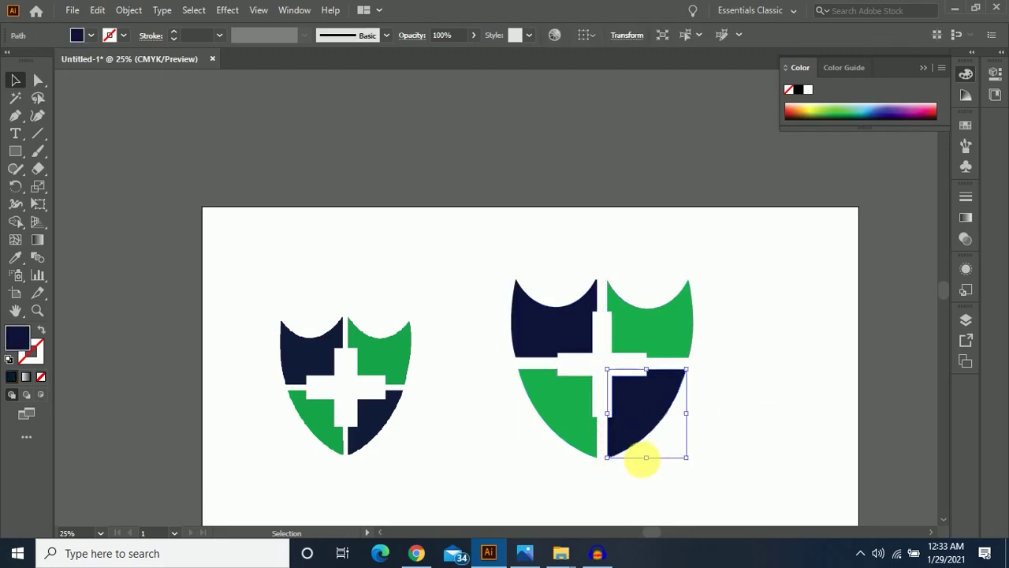
pyautogui.moveTo(648, 463); pyautogui.dragTo(648, 469)
pyautogui.hotkey('ctrl', 'z')
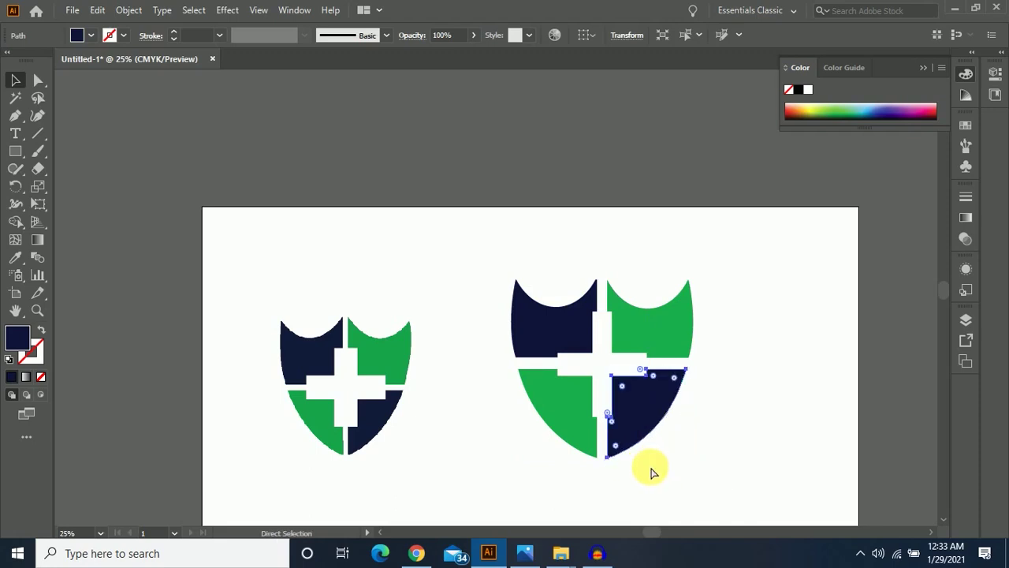
pyautogui.hotkey('ctrl', 'a')
pyautogui.click(645, 448)
# Select the shield as one group and drag its bottom handle down to make it taller.
pyautogui.moveTo(540, 467); pyautogui.dragTo(728, 286)
pyautogui.press('a')
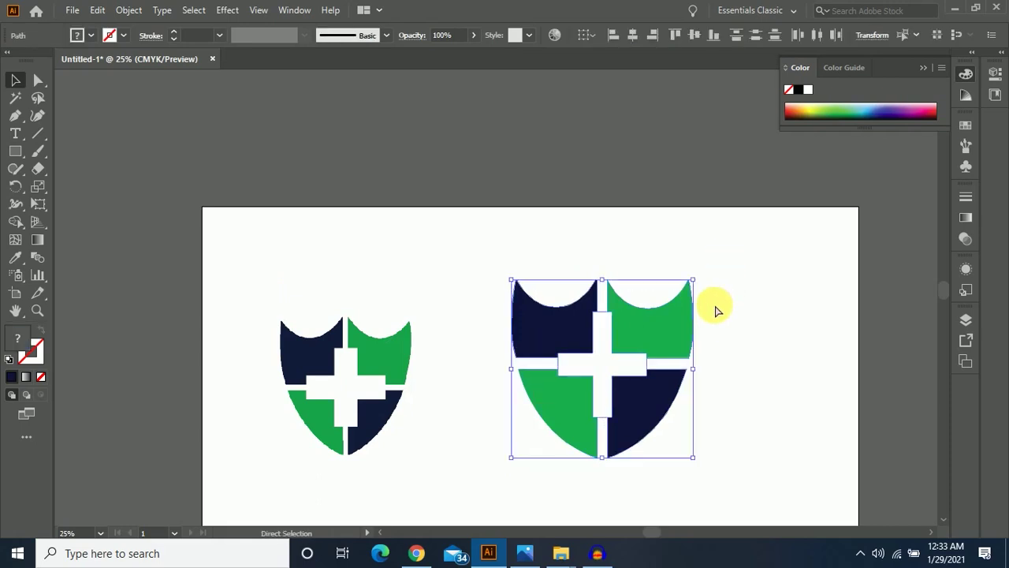
pyautogui.press('v')
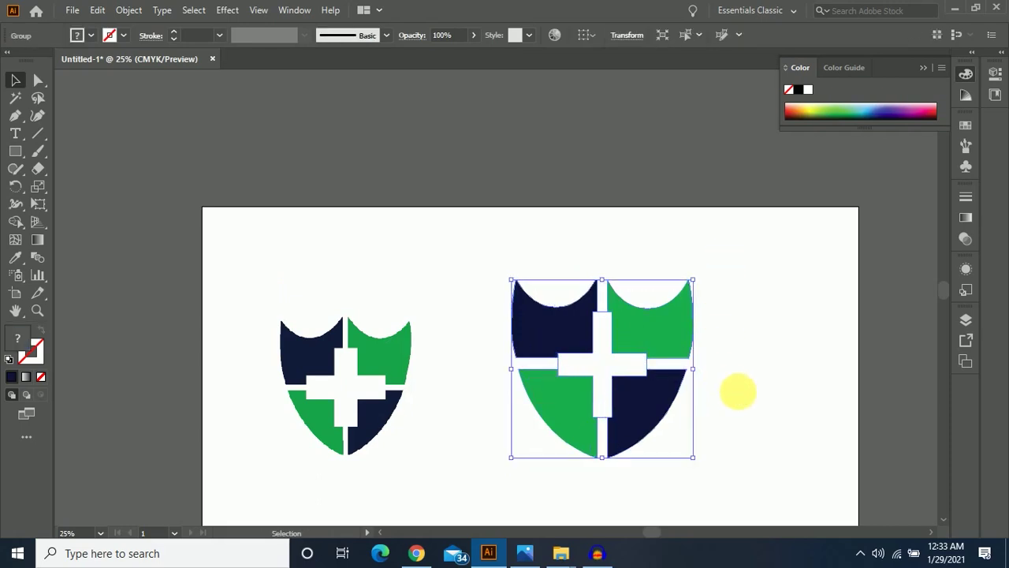
pyautogui.click(737, 389)
pyautogui.click(613, 426)
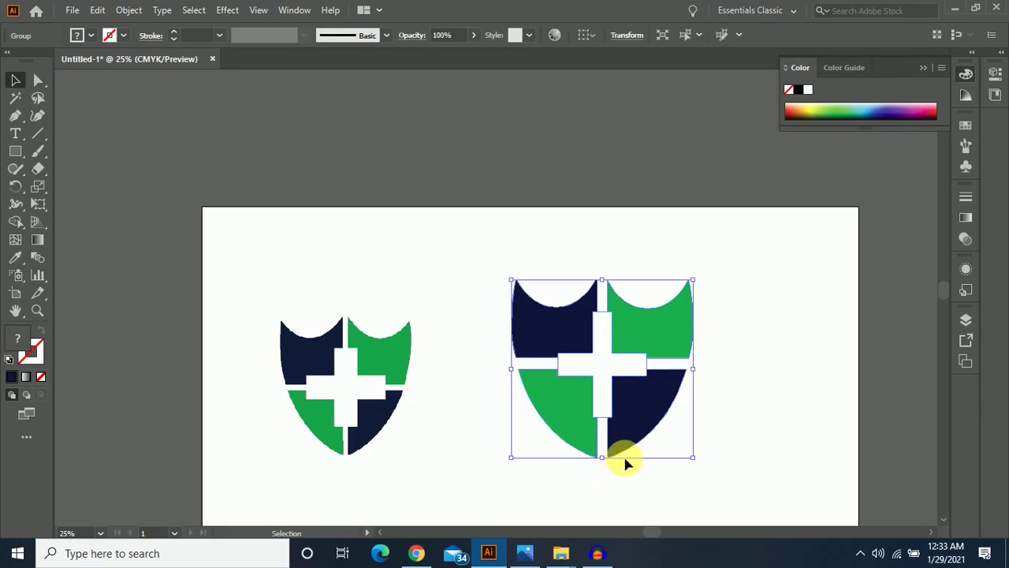
pyautogui.moveTo(603, 458); pyautogui.dragTo(604, 470)
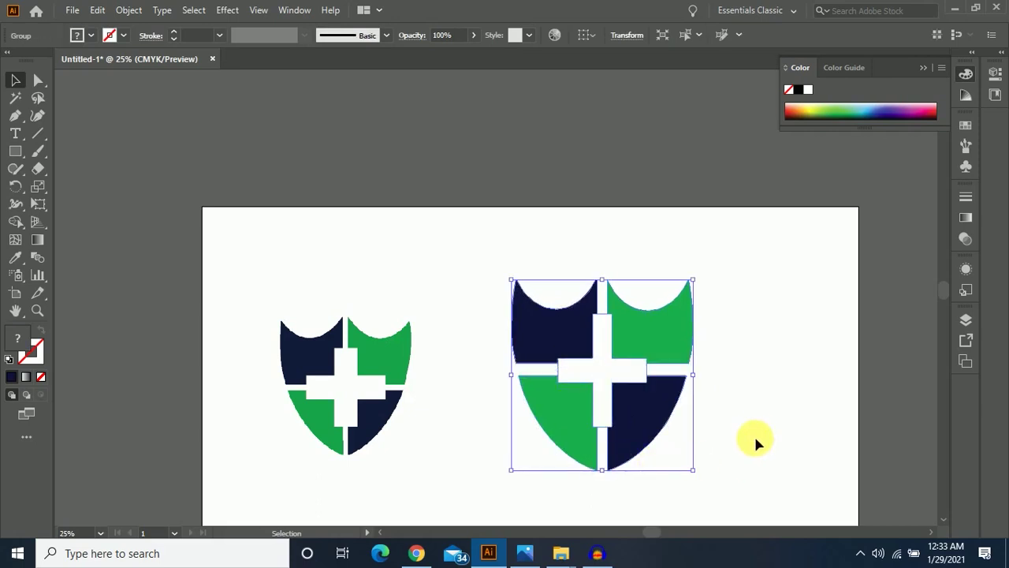
pyautogui.click(733, 449)
pyautogui.scroll(-1, 536, 477)
# Shorten the shield from its bottom edge and move it down-left toward the reference.
pyautogui.moveTo(533, 465)
pyautogui.mouseDown()
pyautogui.moveTo(695, 271)
pyautogui.moveTo(709, 231)
pyautogui.mouseUp()
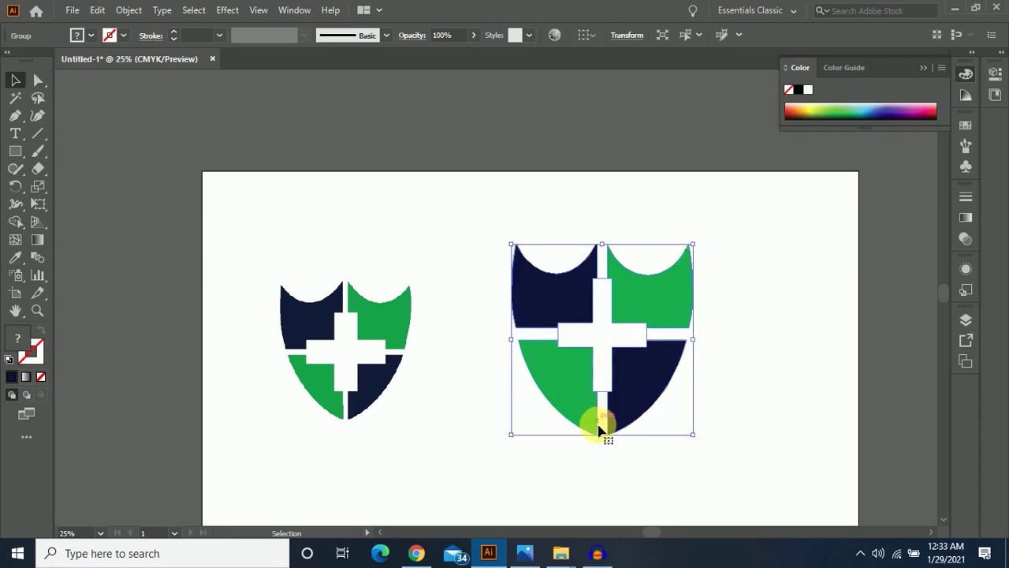
pyautogui.moveTo(605, 433); pyautogui.dragTo(618, 426)
pyautogui.click(622, 457)
pyautogui.moveTo(591, 320); pyautogui.dragTo(505, 375)
pyautogui.click(255, 417)
# Ungroup the shield, then widen the white cross and pull it out beside the shield.
pyautogui.click(333, 353)
pyautogui.click(513, 400)
pyautogui.click(514, 401)
pyautogui.rightClick(513, 396)
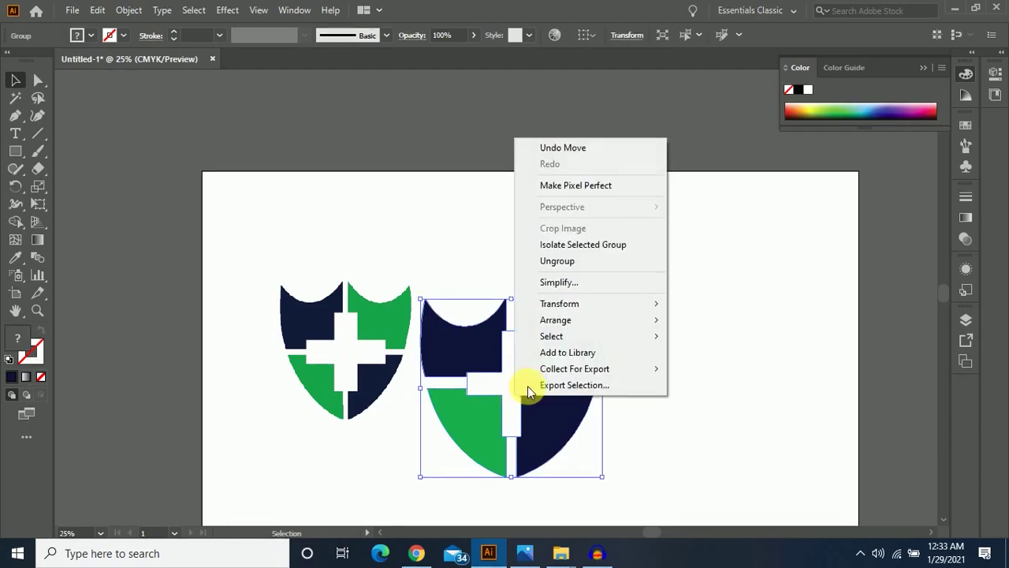
pyautogui.click(585, 271)
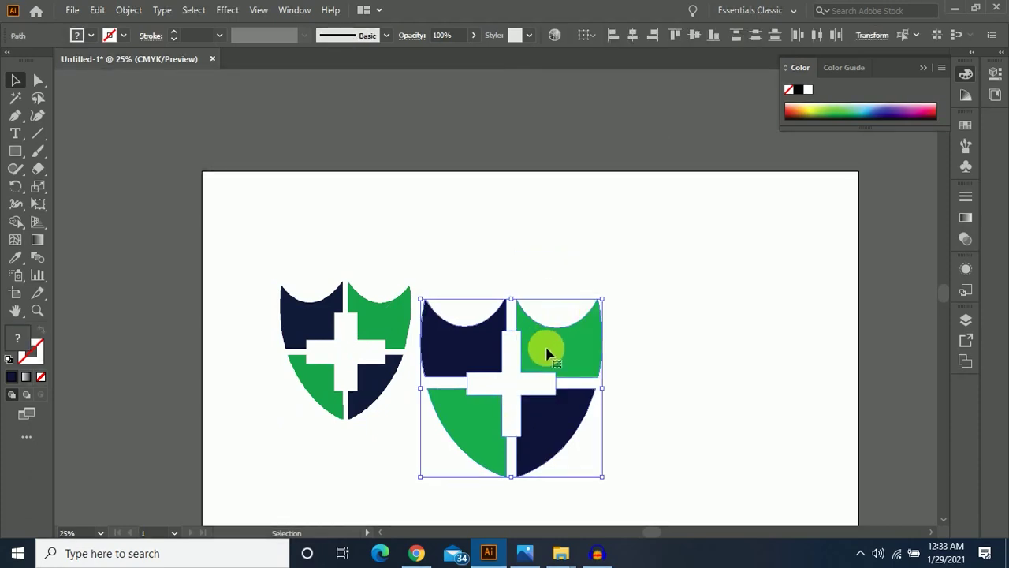
pyautogui.click(652, 332)
pyautogui.click(510, 363)
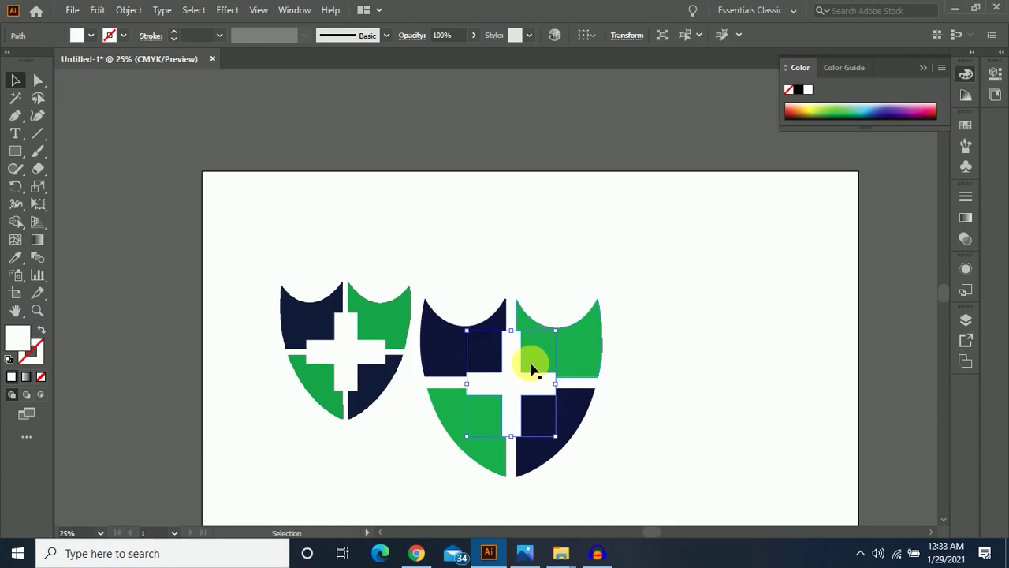
pyautogui.moveTo(555, 383)
pyautogui.mouseDown()
pyautogui.moveTo(580, 383)
pyautogui.moveTo(532, 401)
pyautogui.moveTo(620, 423)
pyautogui.moveTo(682, 391)
pyautogui.moveTo(686, 378)
pyautogui.mouseUp()
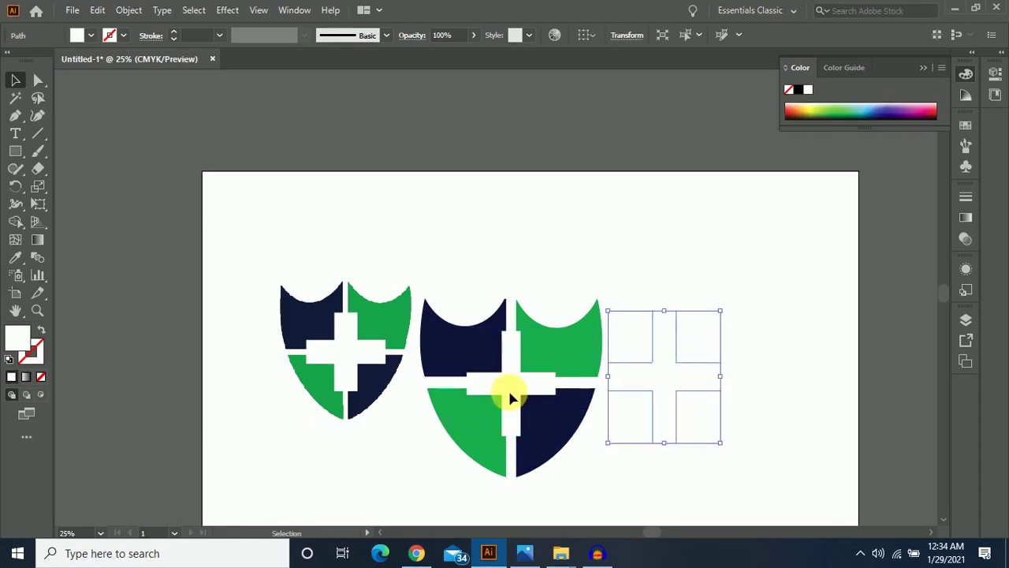
# Drag the enlarged white cross back onto the shield's centre and nudge it up slightly.
pyautogui.click(533, 354)
pyautogui.click(623, 406)
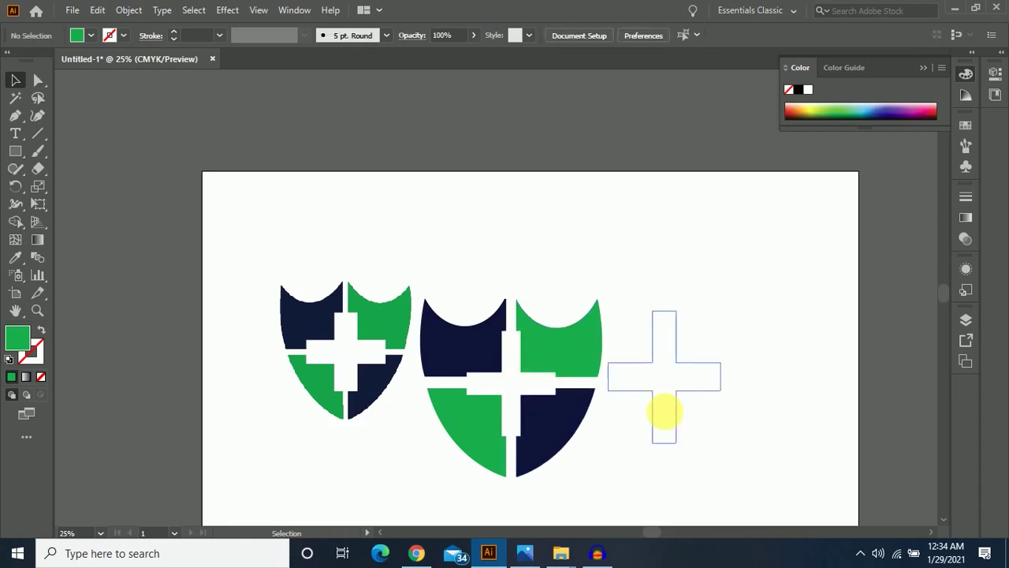
pyautogui.click(665, 410)
pyautogui.moveTo(439, 465); pyautogui.dragTo(504, 416)
pyautogui.moveTo(693, 396); pyautogui.dragTo(543, 410)
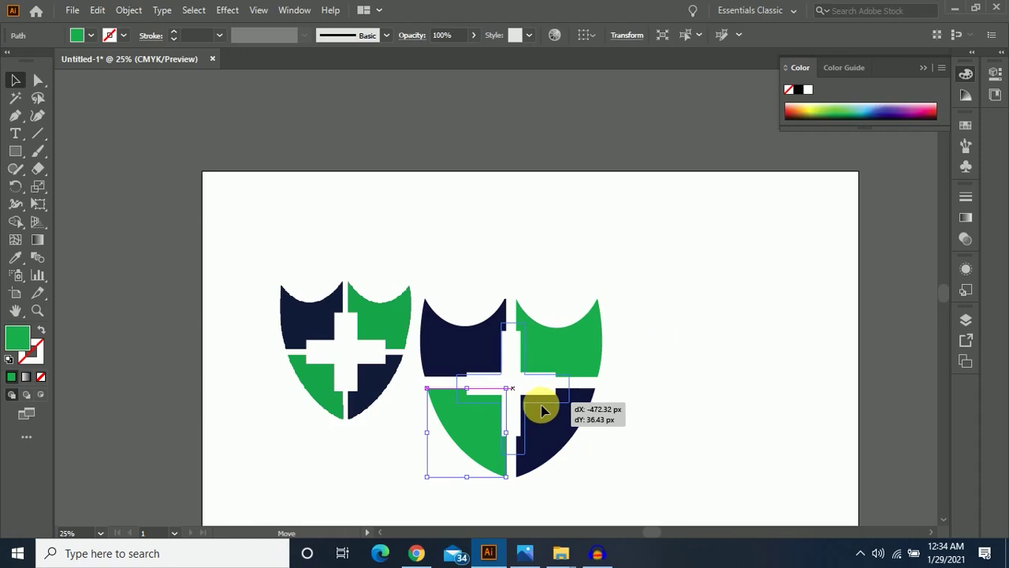
pyautogui.moveTo(542, 410); pyautogui.dragTo(542, 407)
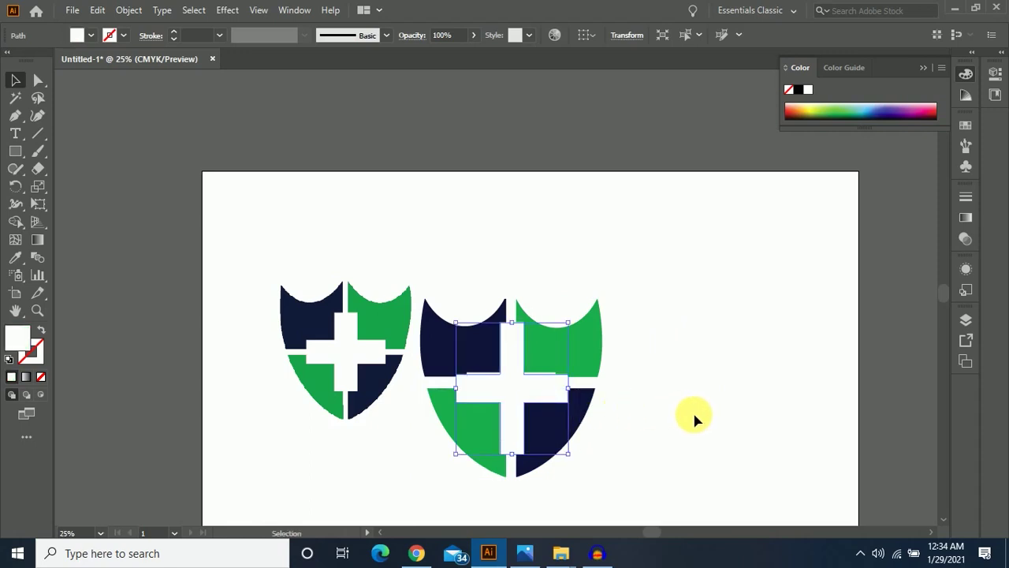
pyautogui.press('Up')
pyautogui.press('Up')
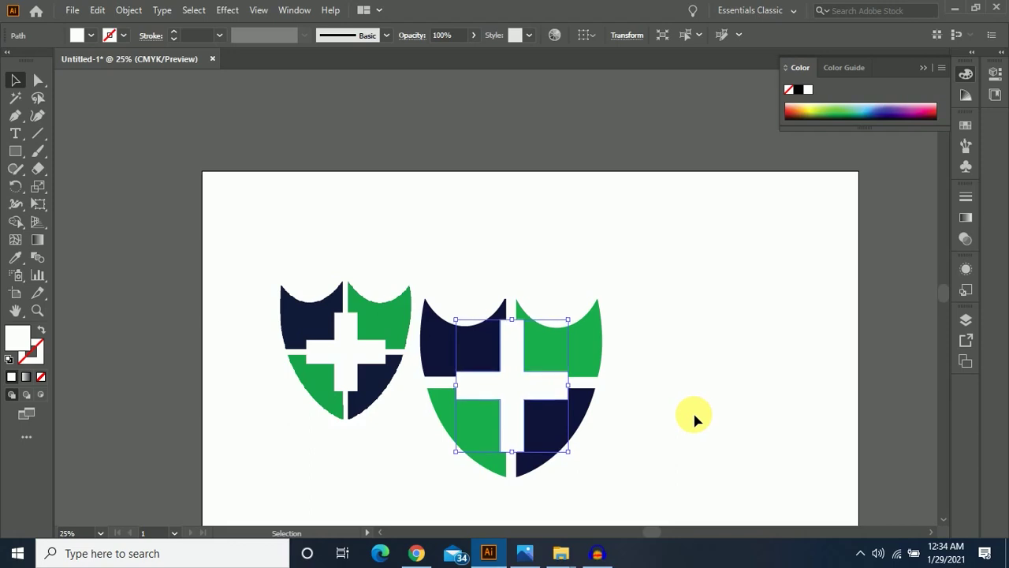
pyautogui.click(694, 415)
# Marquee-select the recreated shield and drag it up and to the right, then deselect.
pyautogui.scroll(-1, 673, 419)
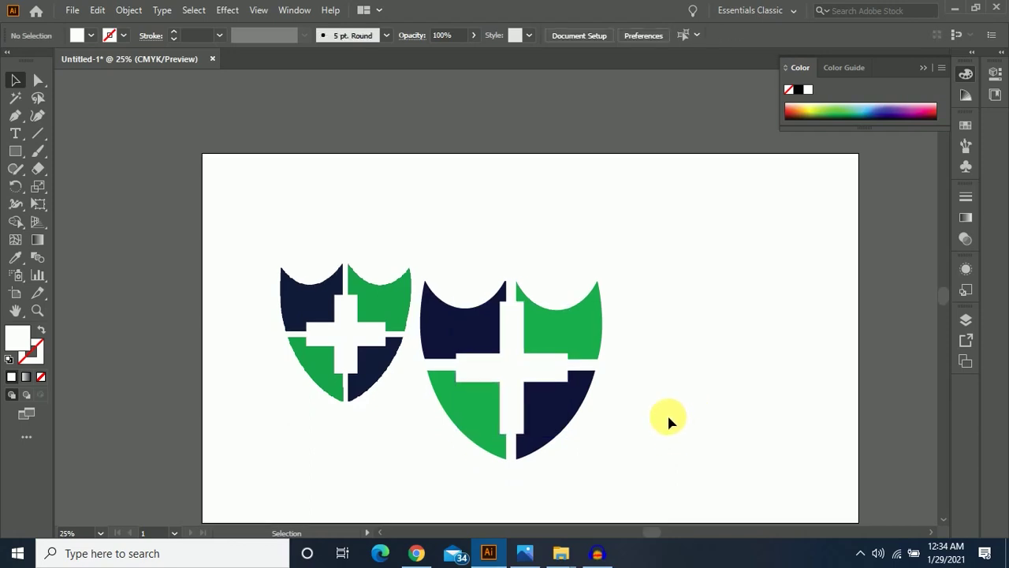
pyautogui.scroll(-2, 667, 413)
pyautogui.moveTo(444, 419); pyautogui.dragTo(599, 336)
pyautogui.moveTo(527, 329); pyautogui.dragTo(602, 284)
pyautogui.click(757, 402)
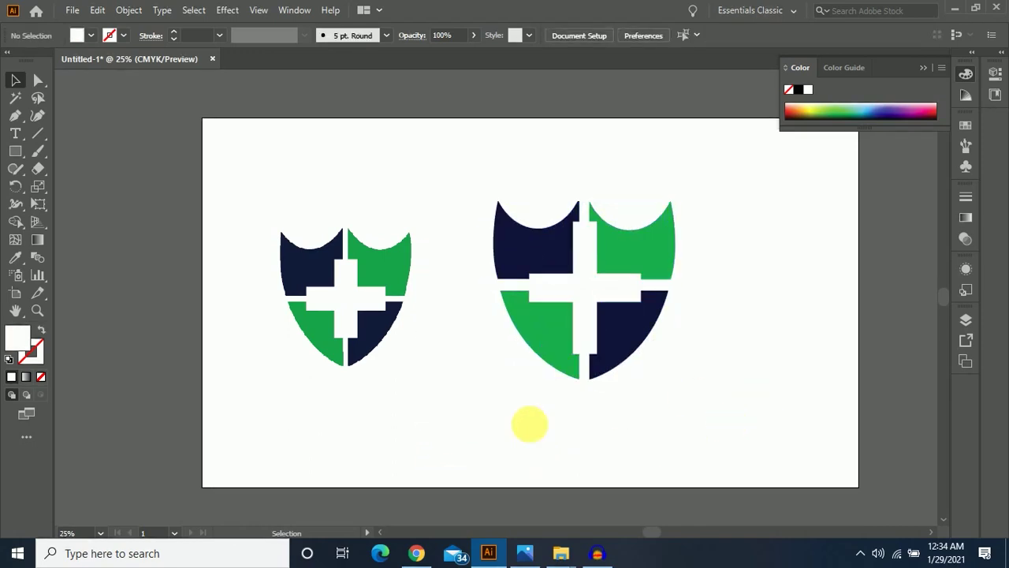
# Reselect the whole recreated shield to check that all its pieces moved, then deselect.
pyautogui.scroll(1, 520, 418)
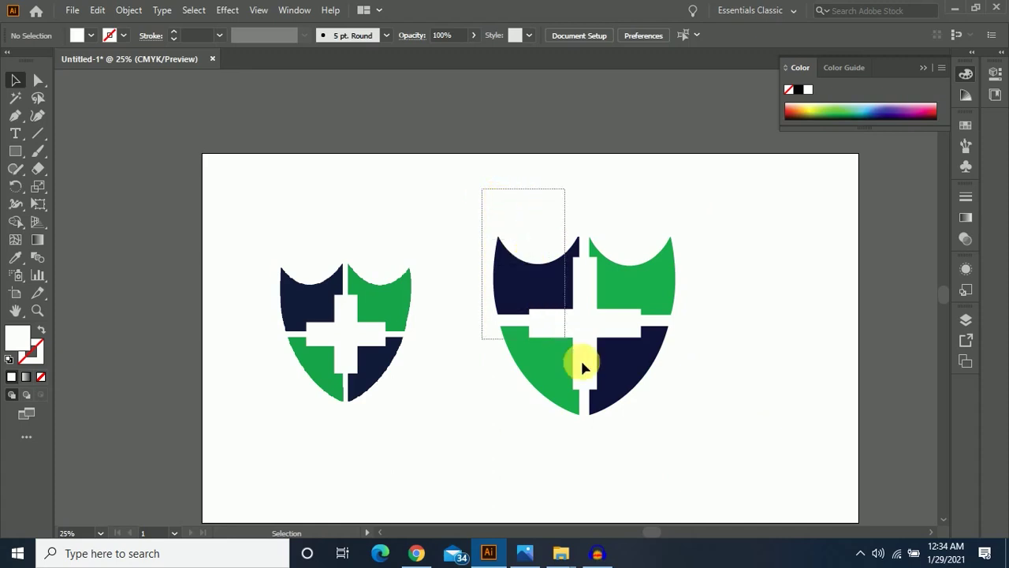
pyautogui.moveTo(503, 207); pyautogui.dragTo(821, 448)
pyautogui.click(820, 417)
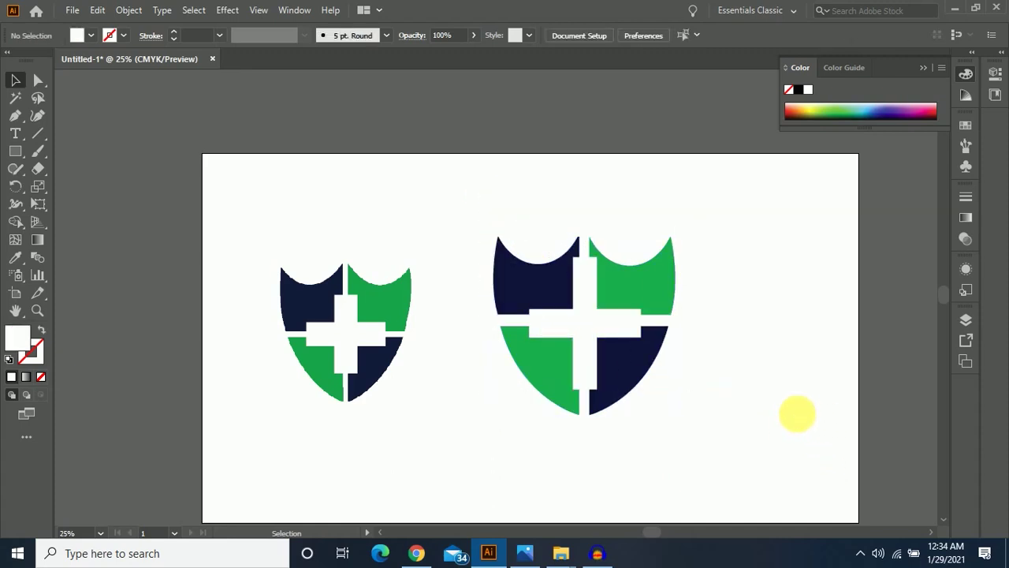
pyautogui.scroll(-1, 664, 418)
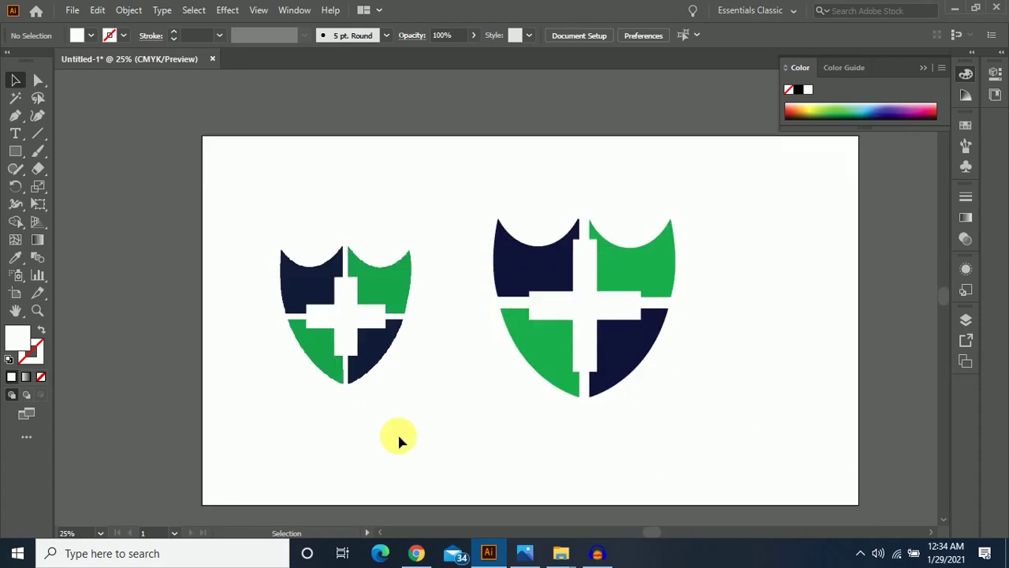